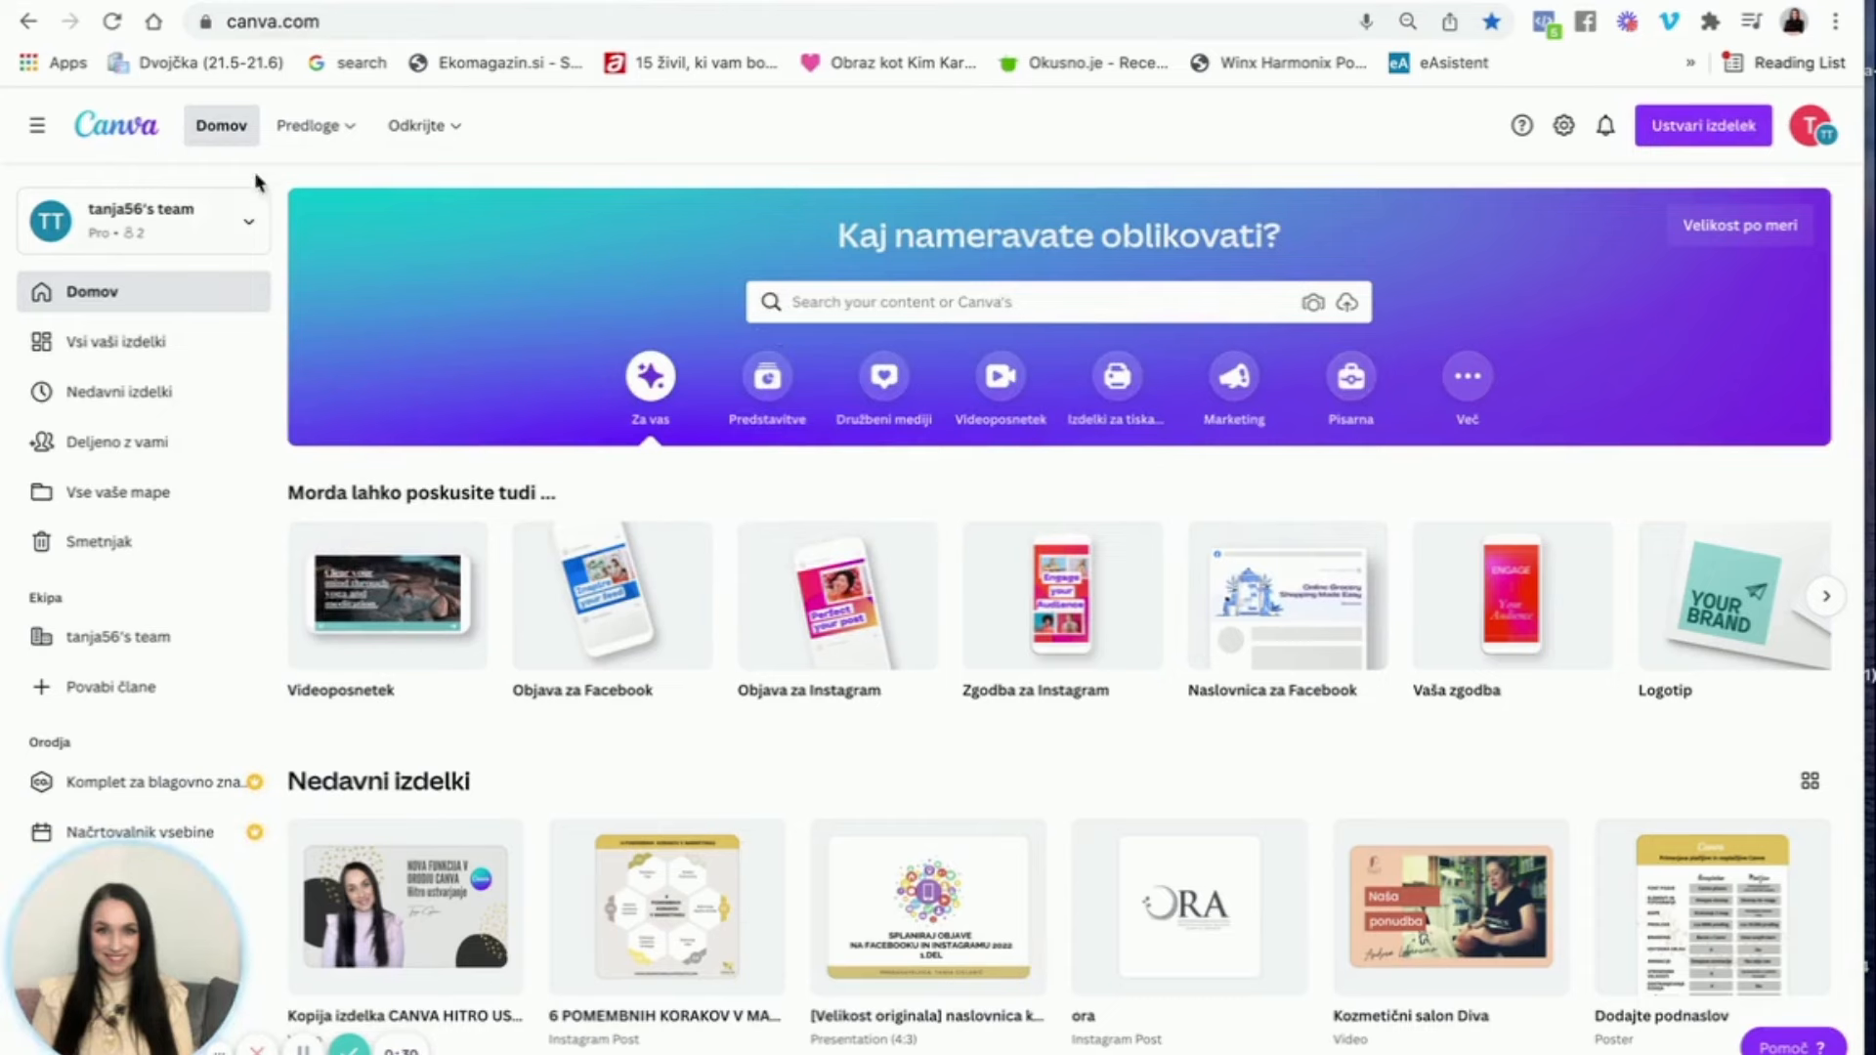
Step: Create a new blank design with a custom size of 1000 × 1000 pixels
mouse_move(321, 140)
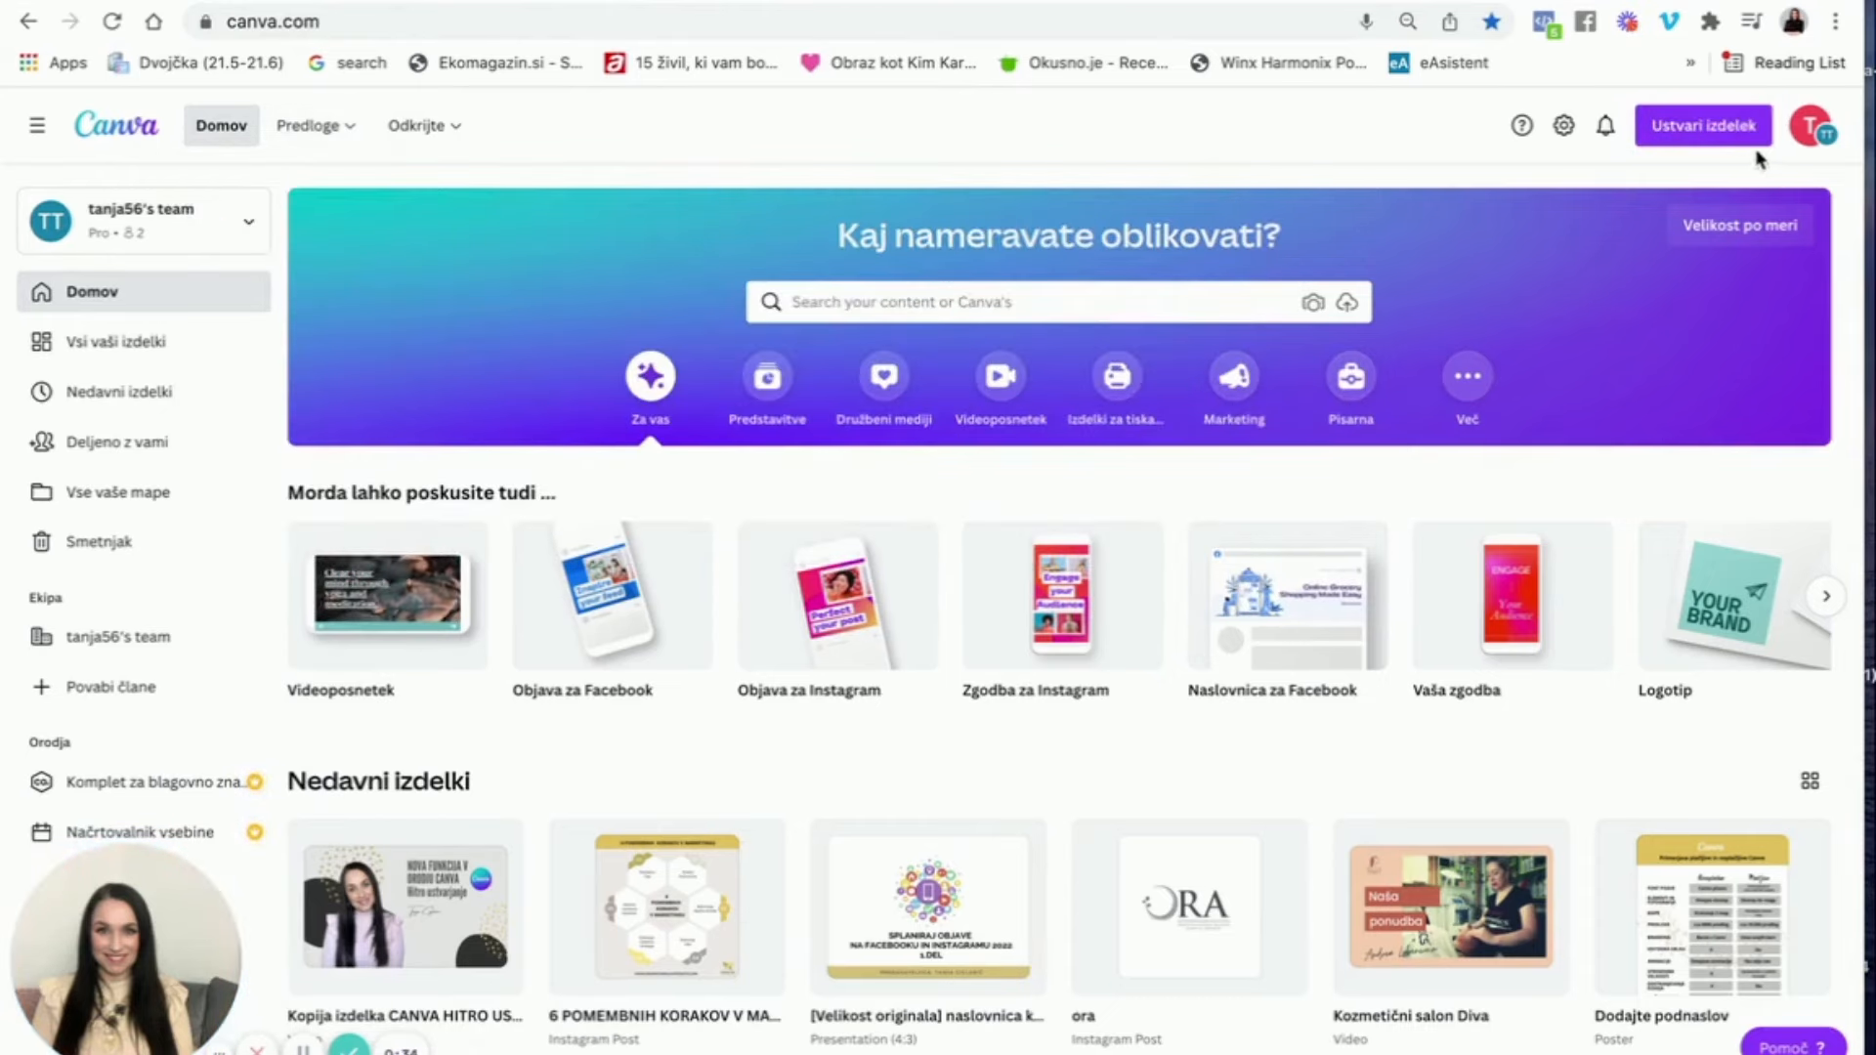
click(1747, 231)
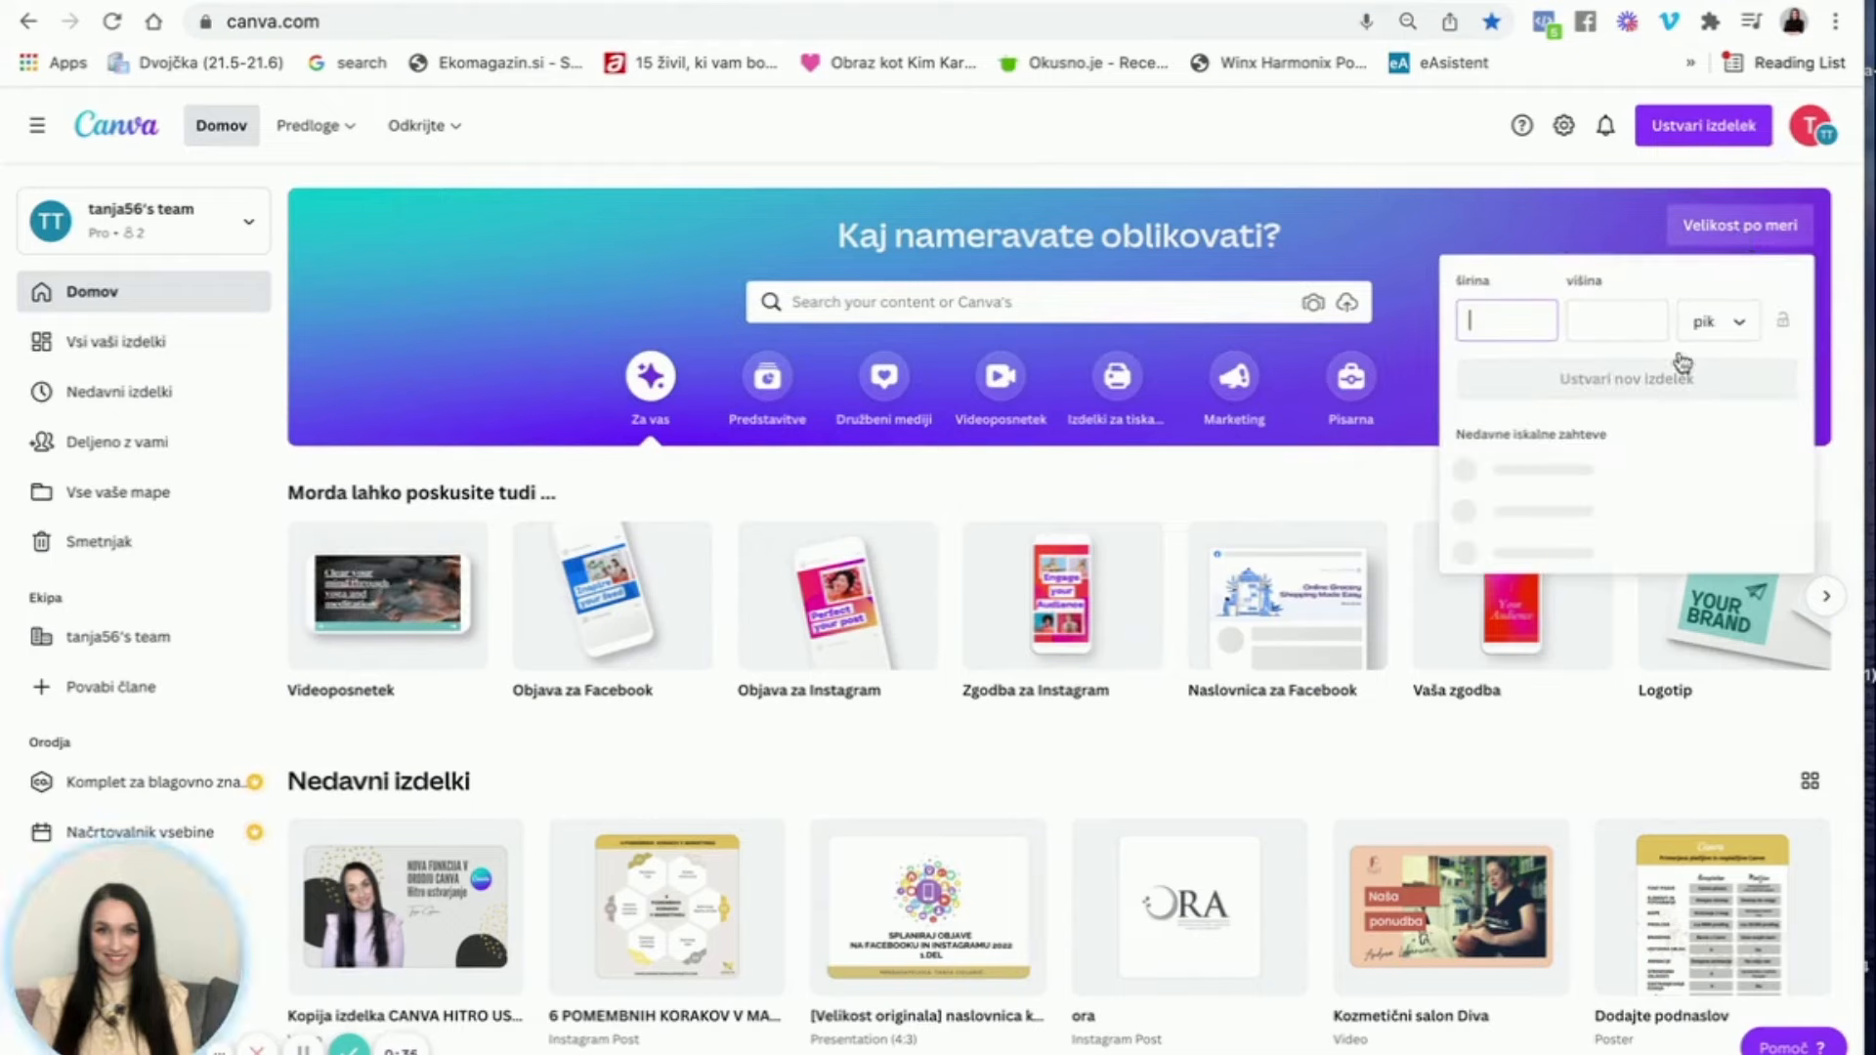
text(1000)
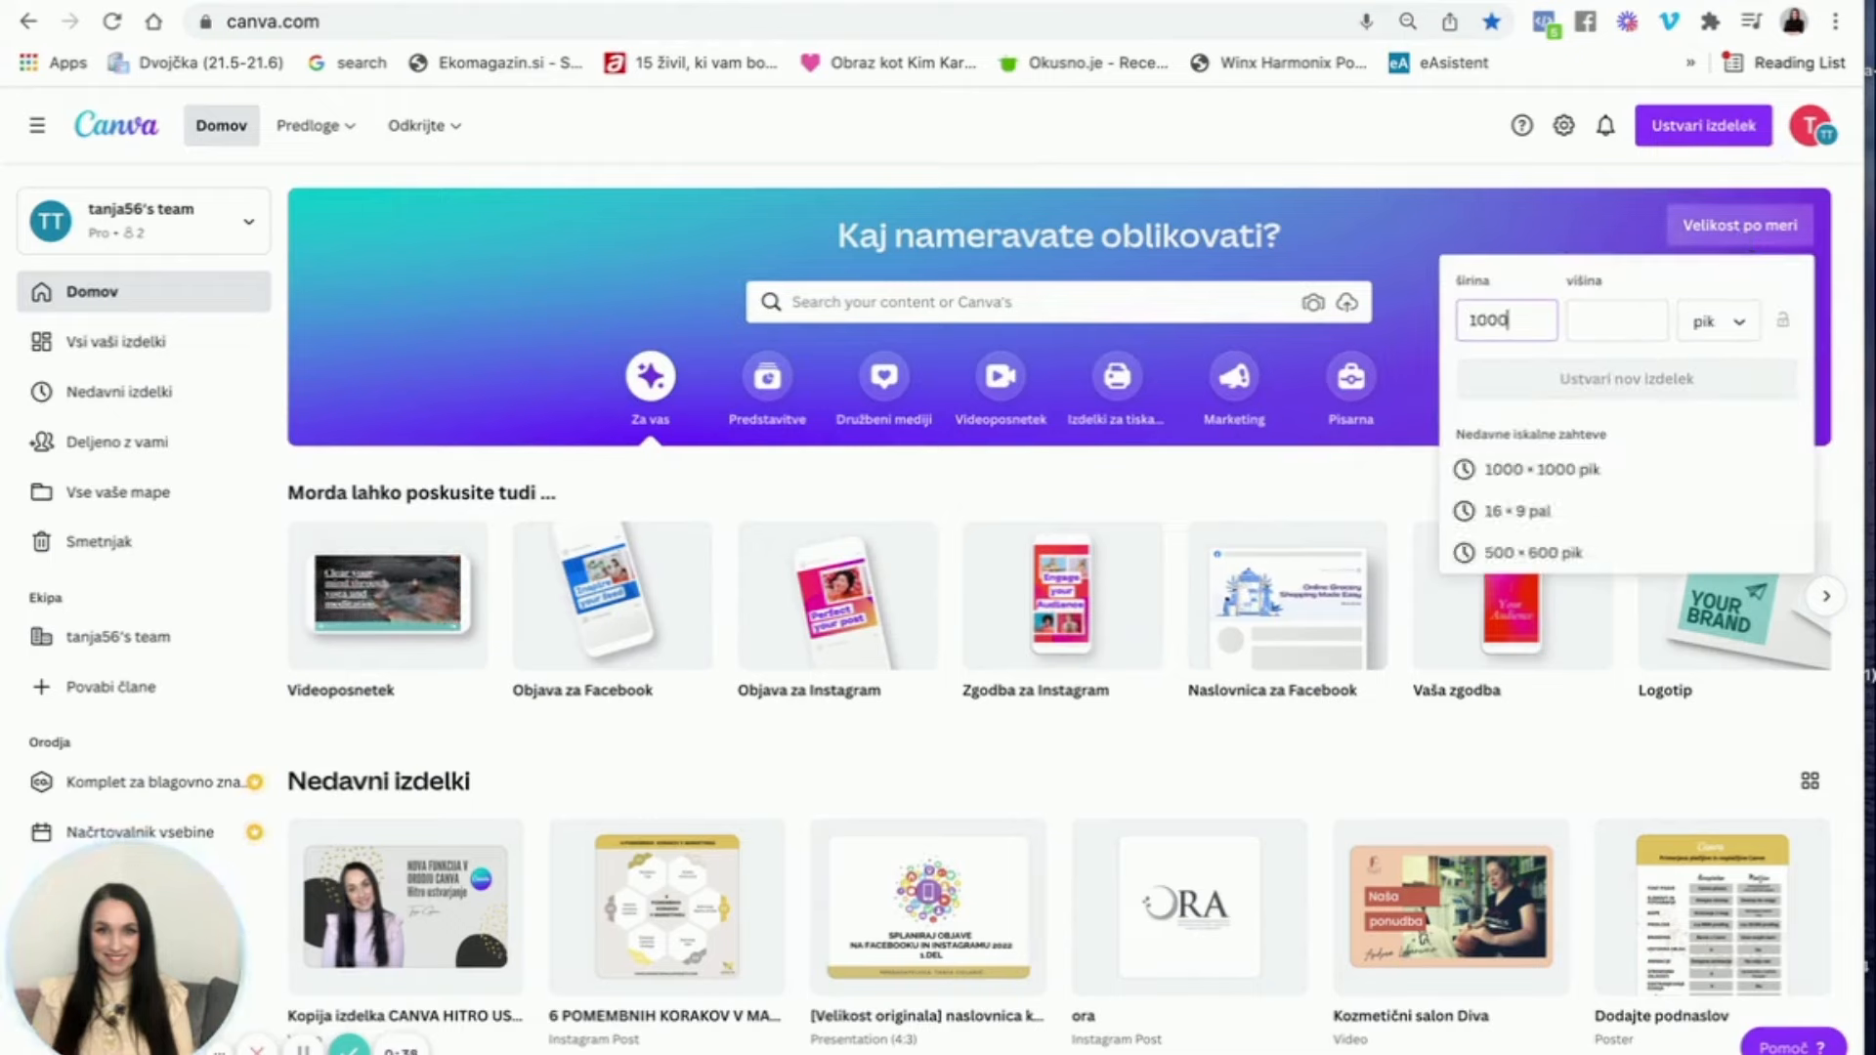
click(1609, 309)
text(1000)
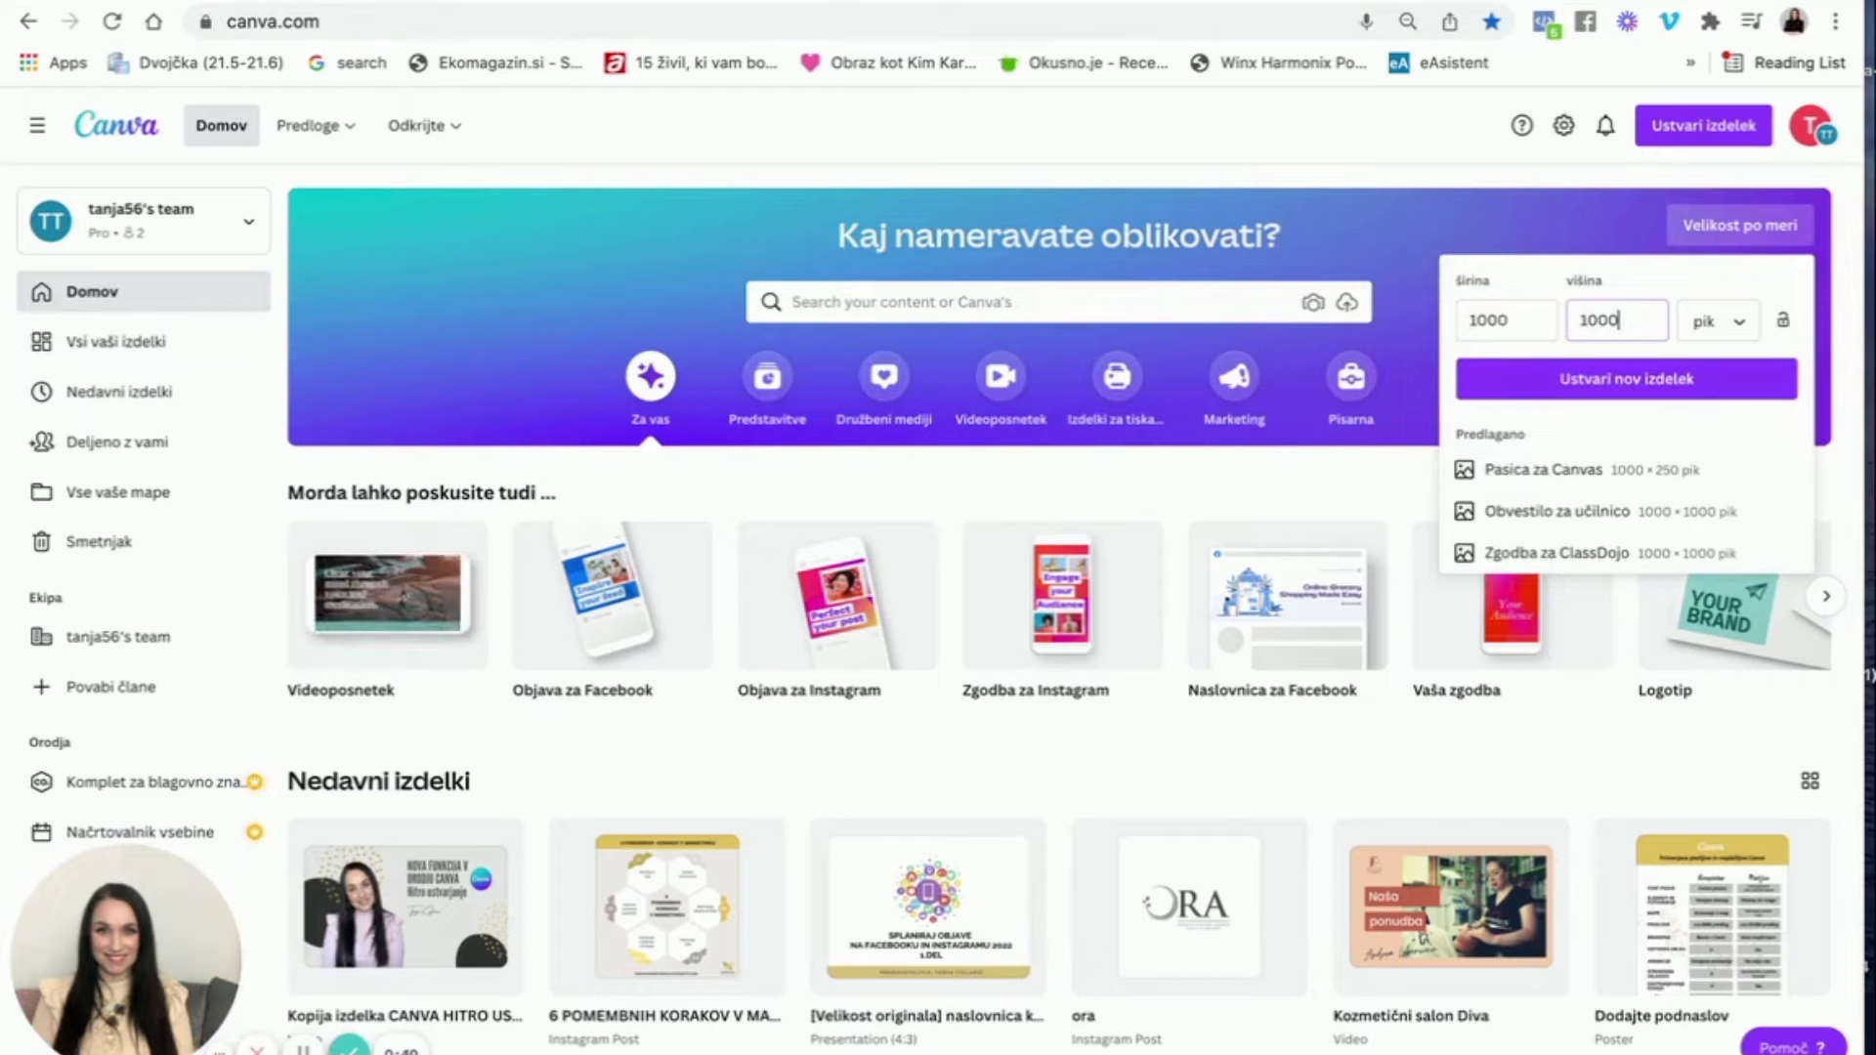
click(1739, 333)
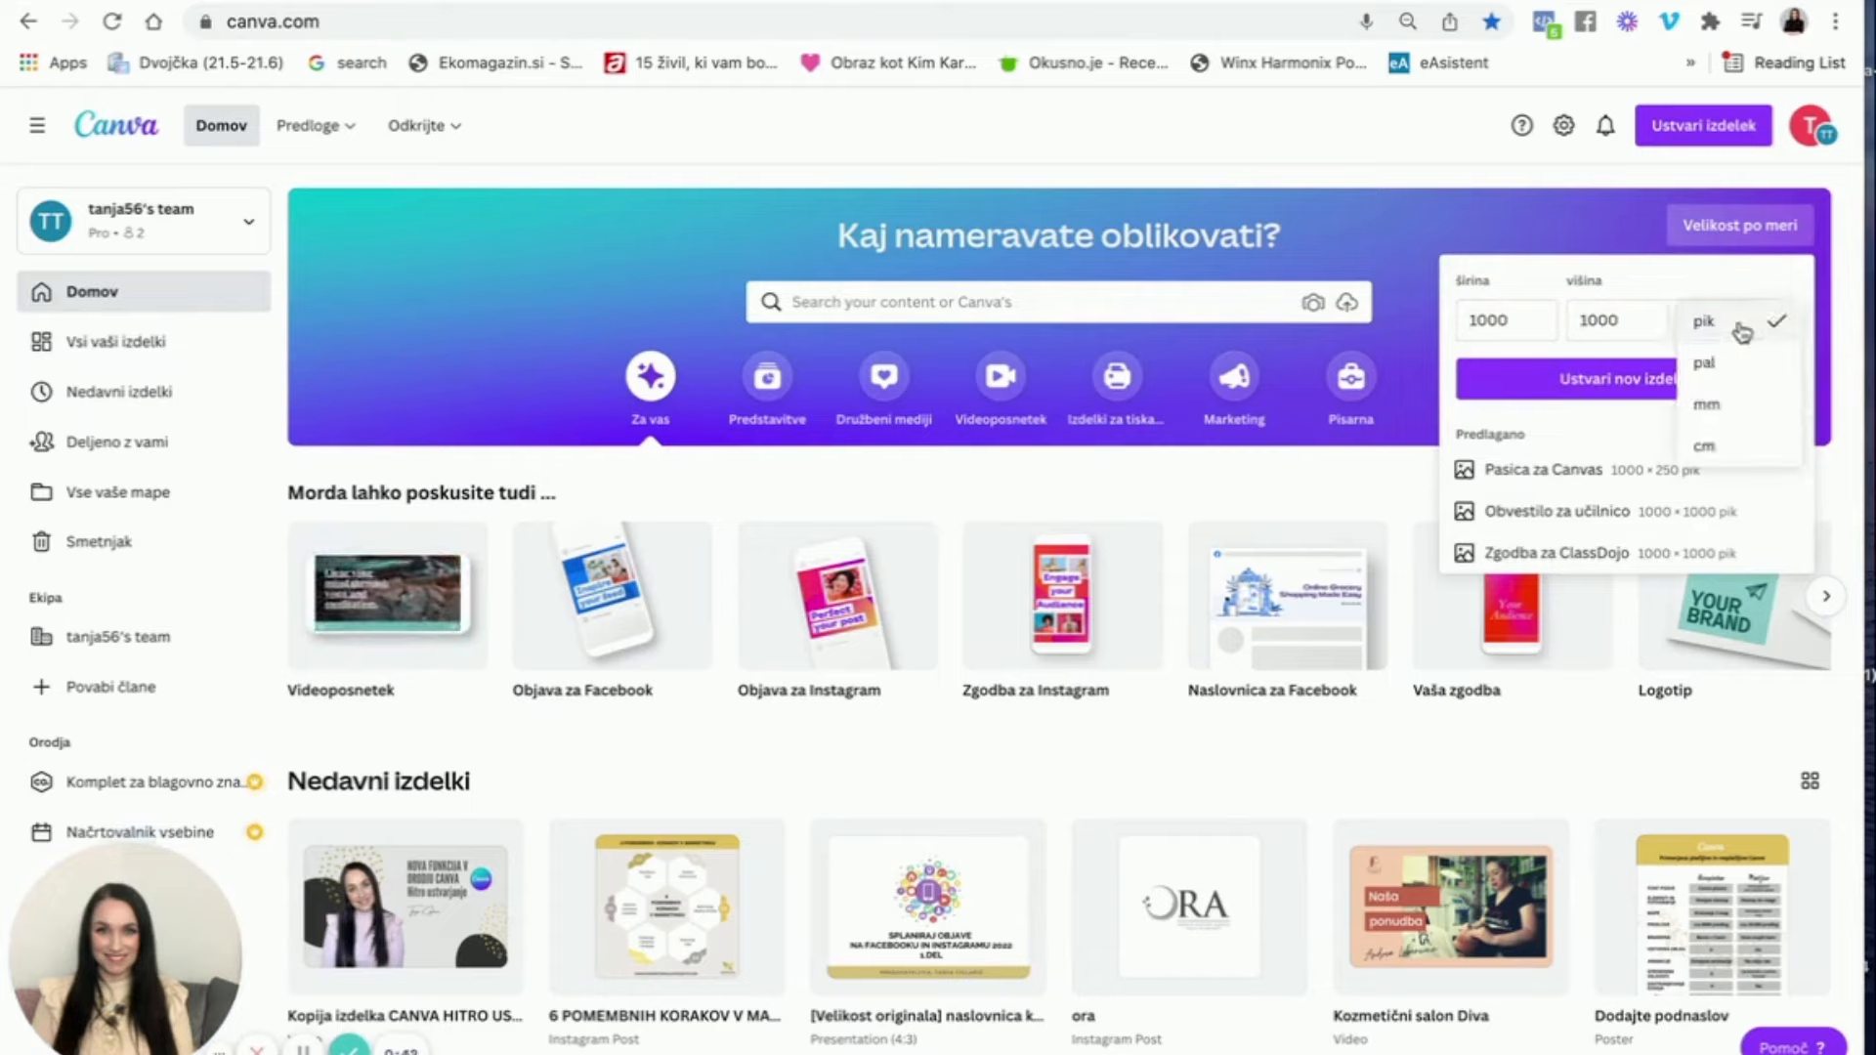
click(1742, 332)
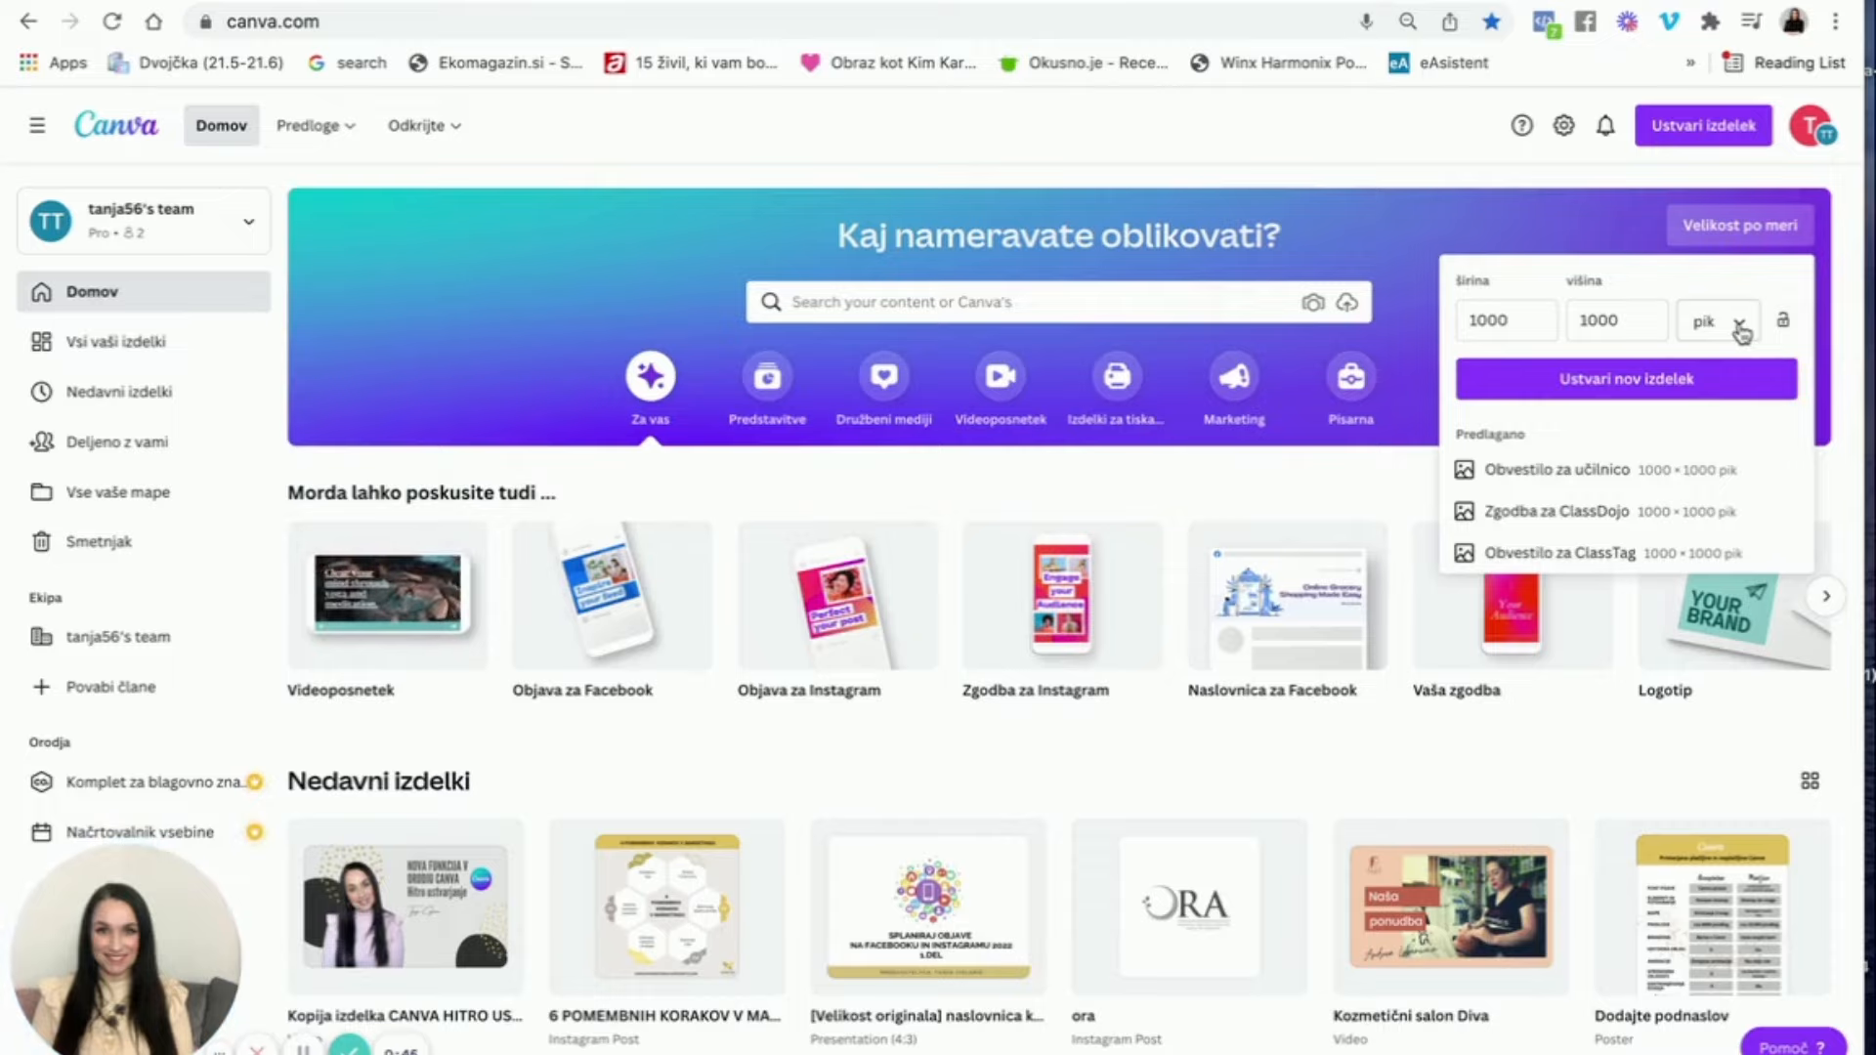
click(1660, 384)
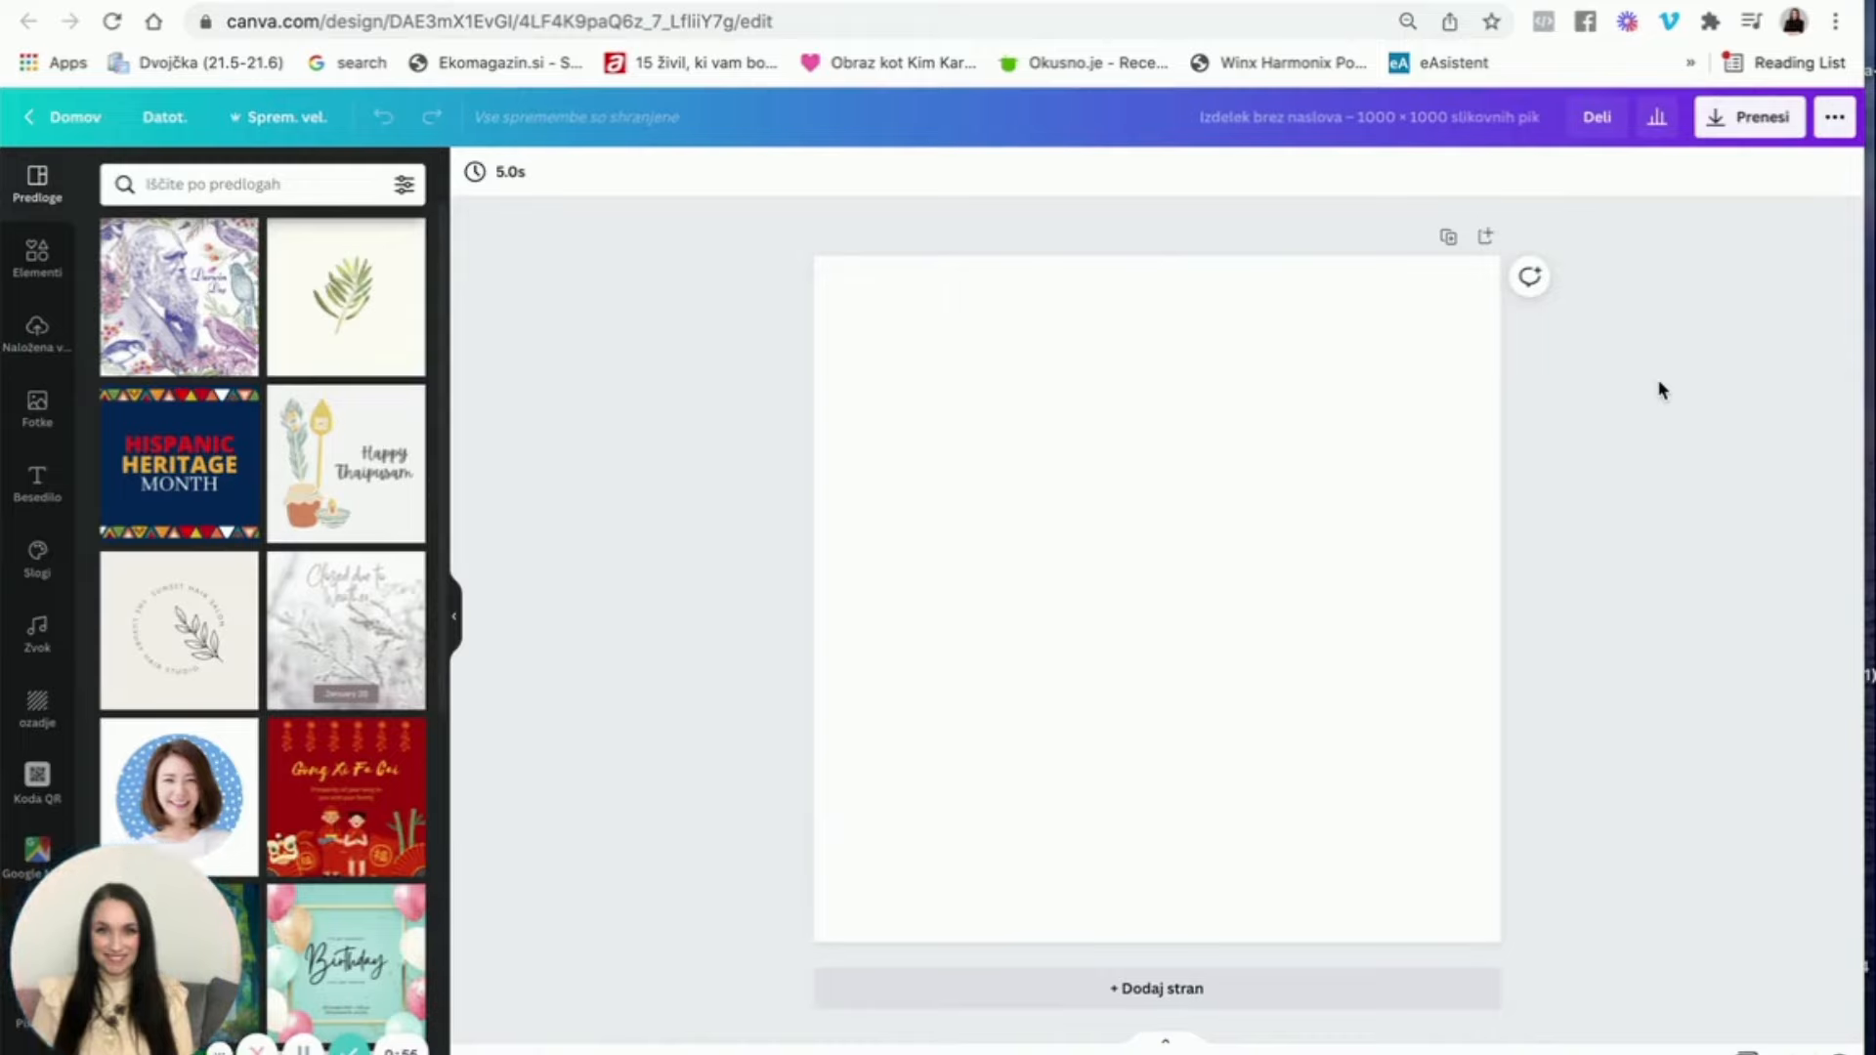
click(35, 260)
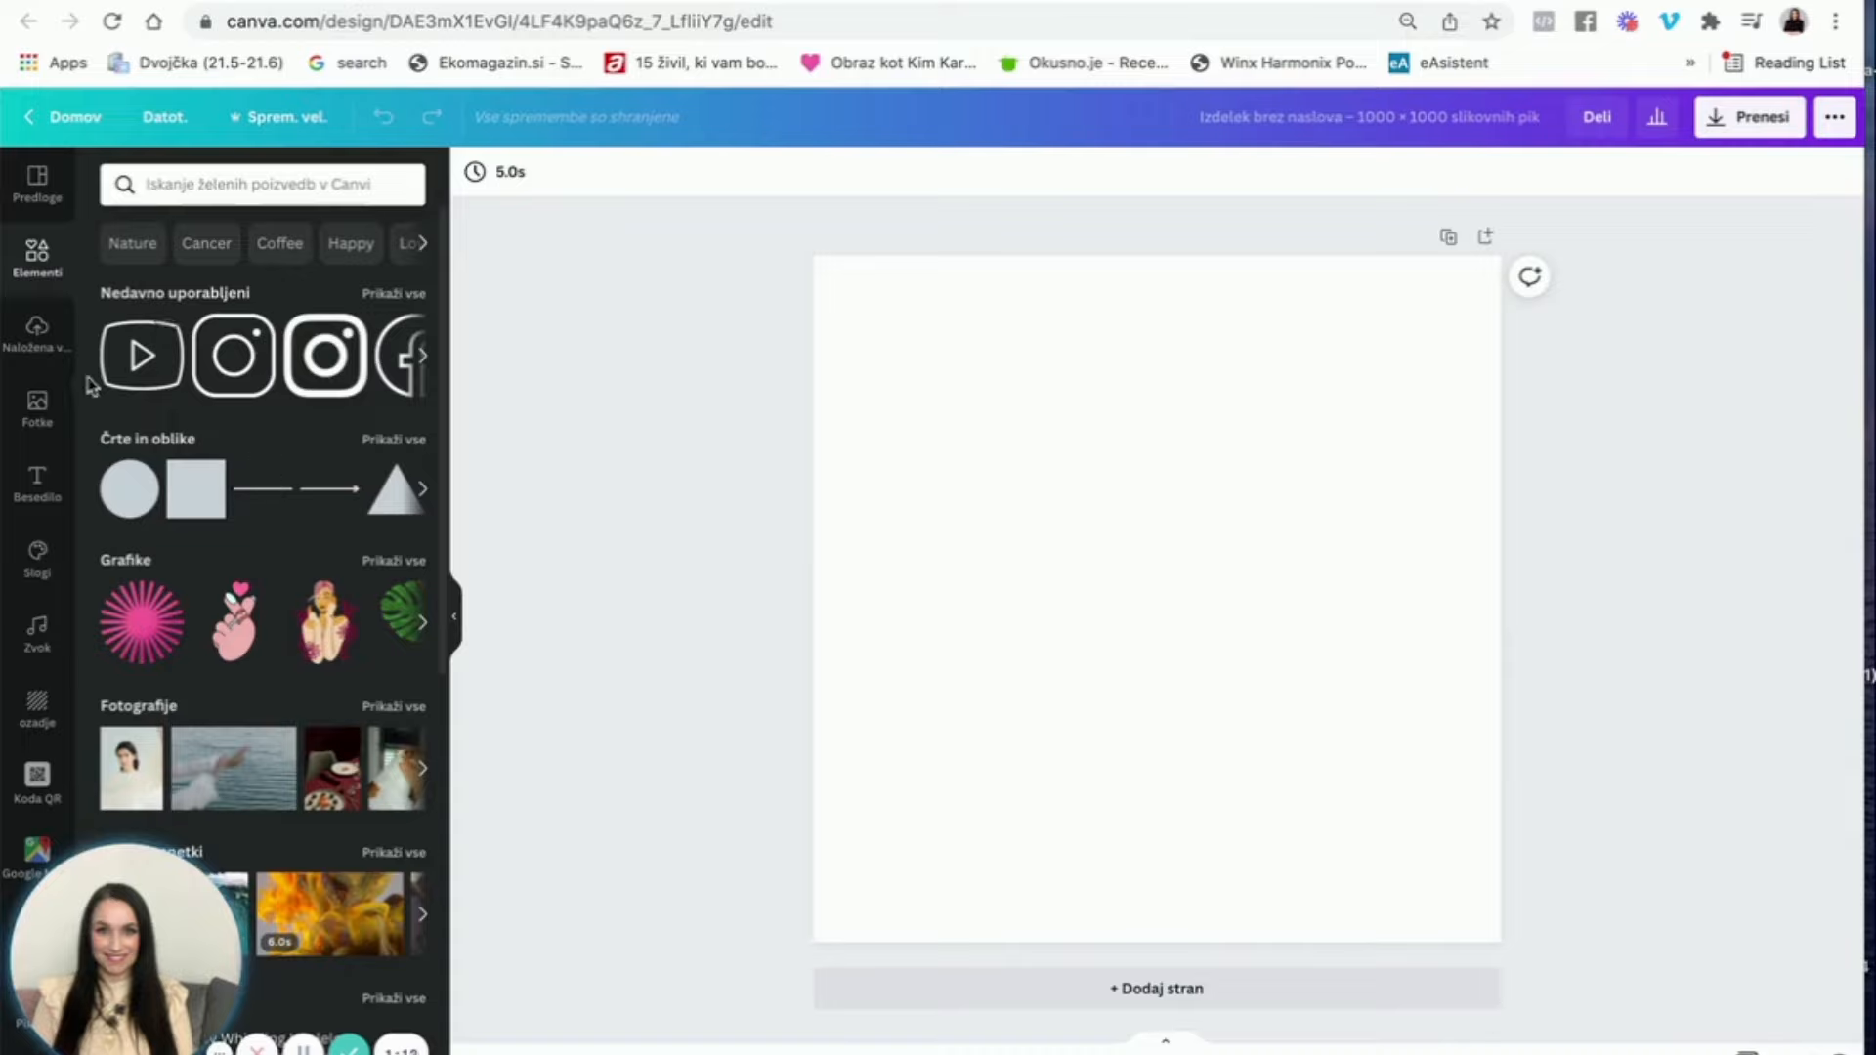
click(45, 354)
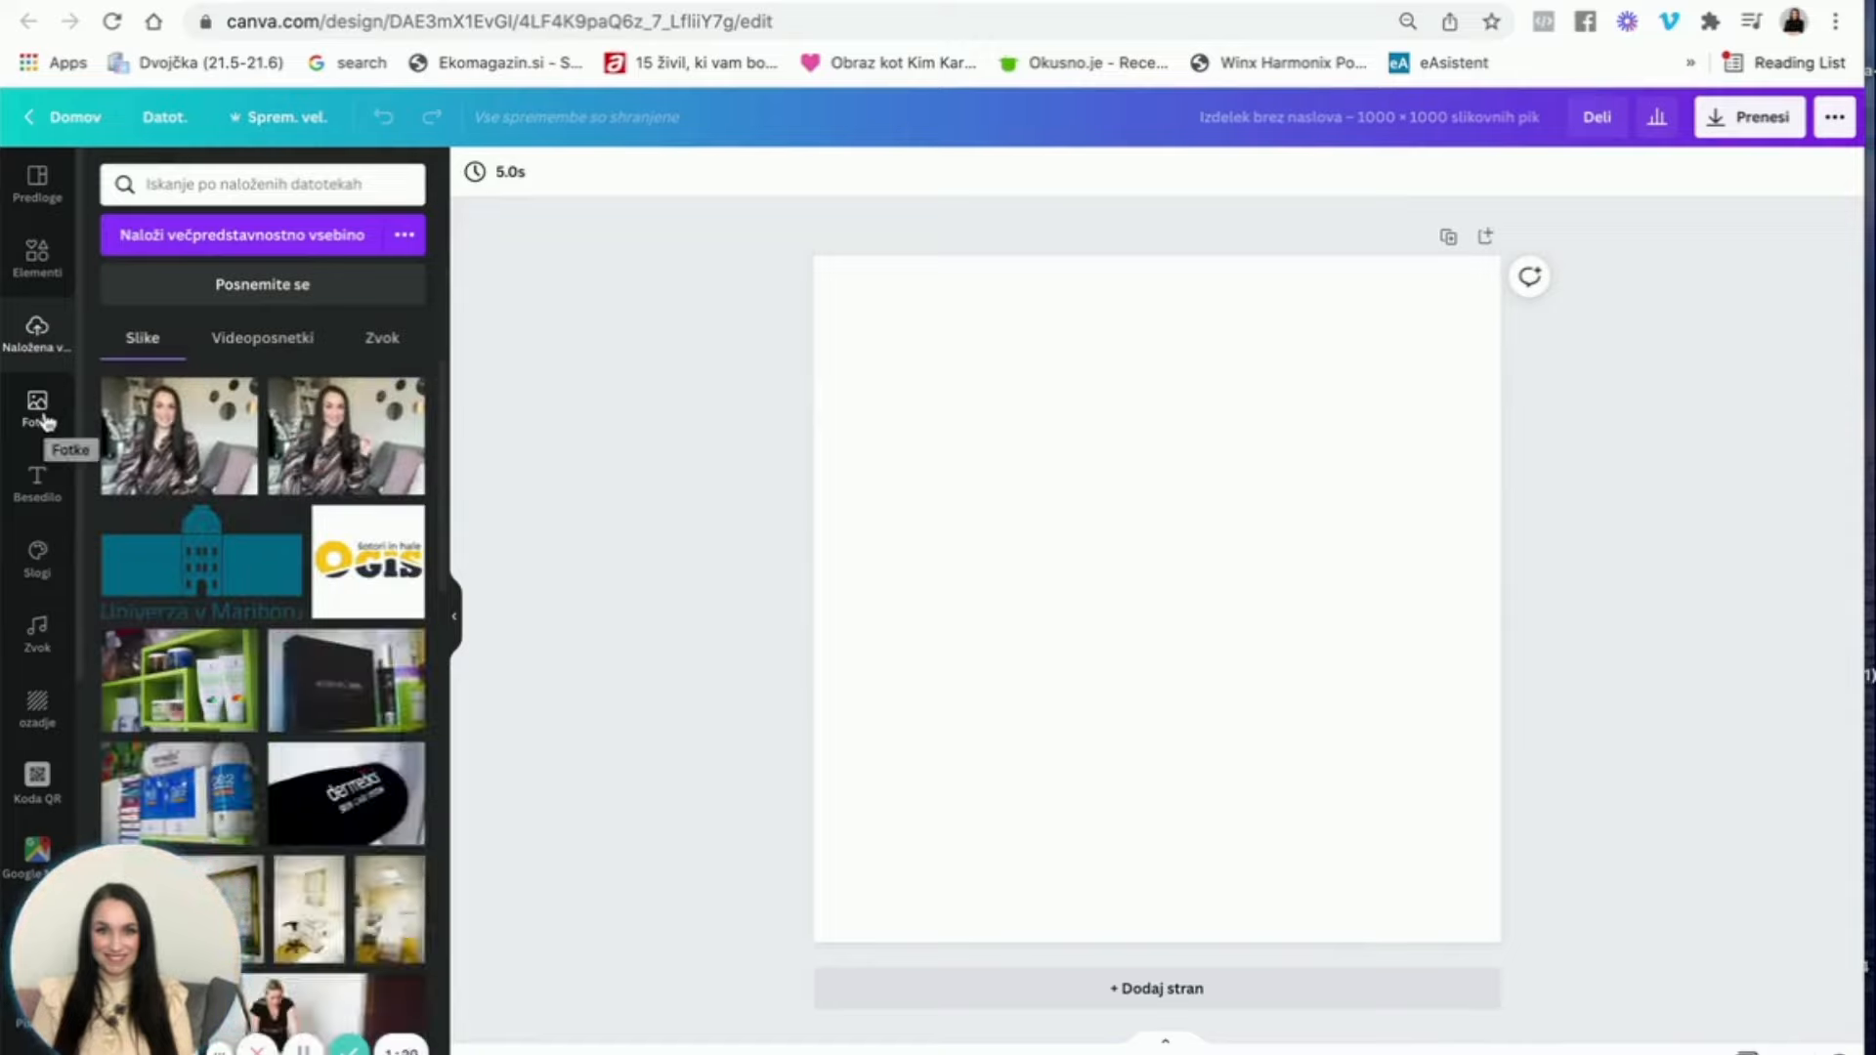
click(46, 422)
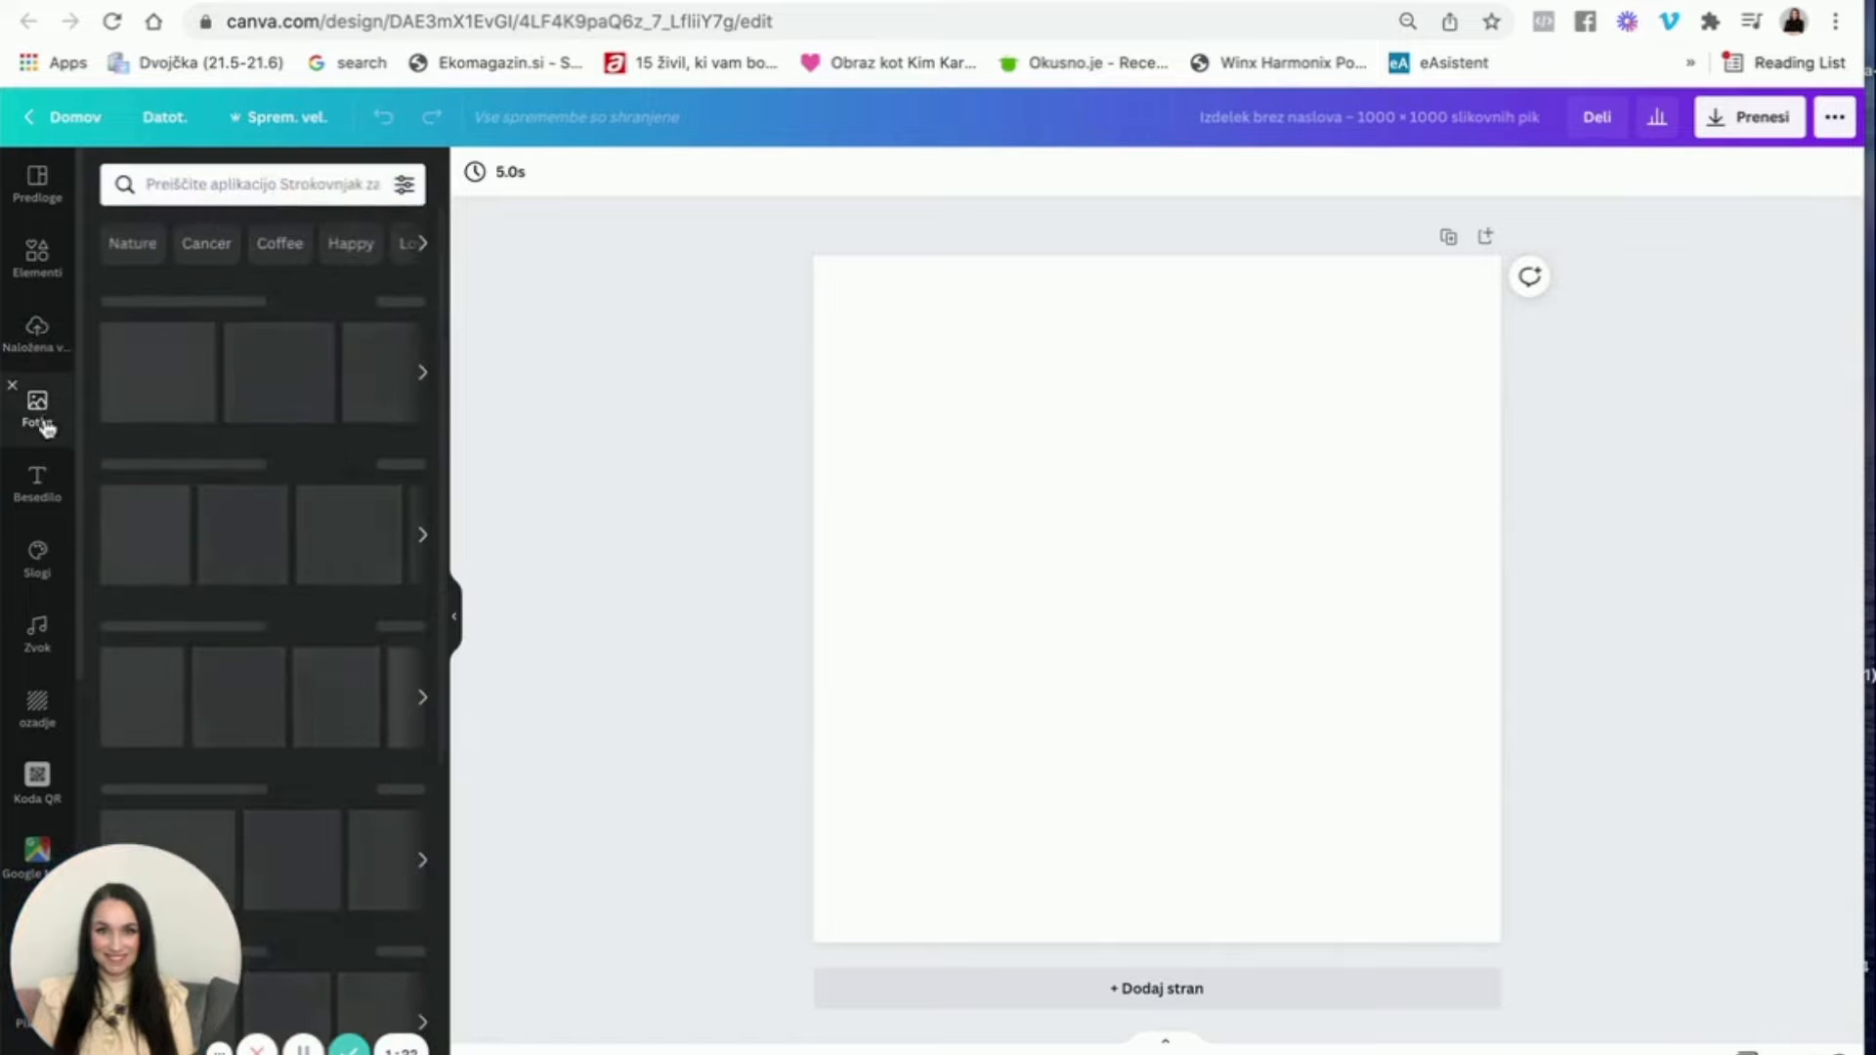
Step: Insert the two-line "Happy Birthday" font combination, with a script line above a bold capitalised line, onto the blank page
click(45, 499)
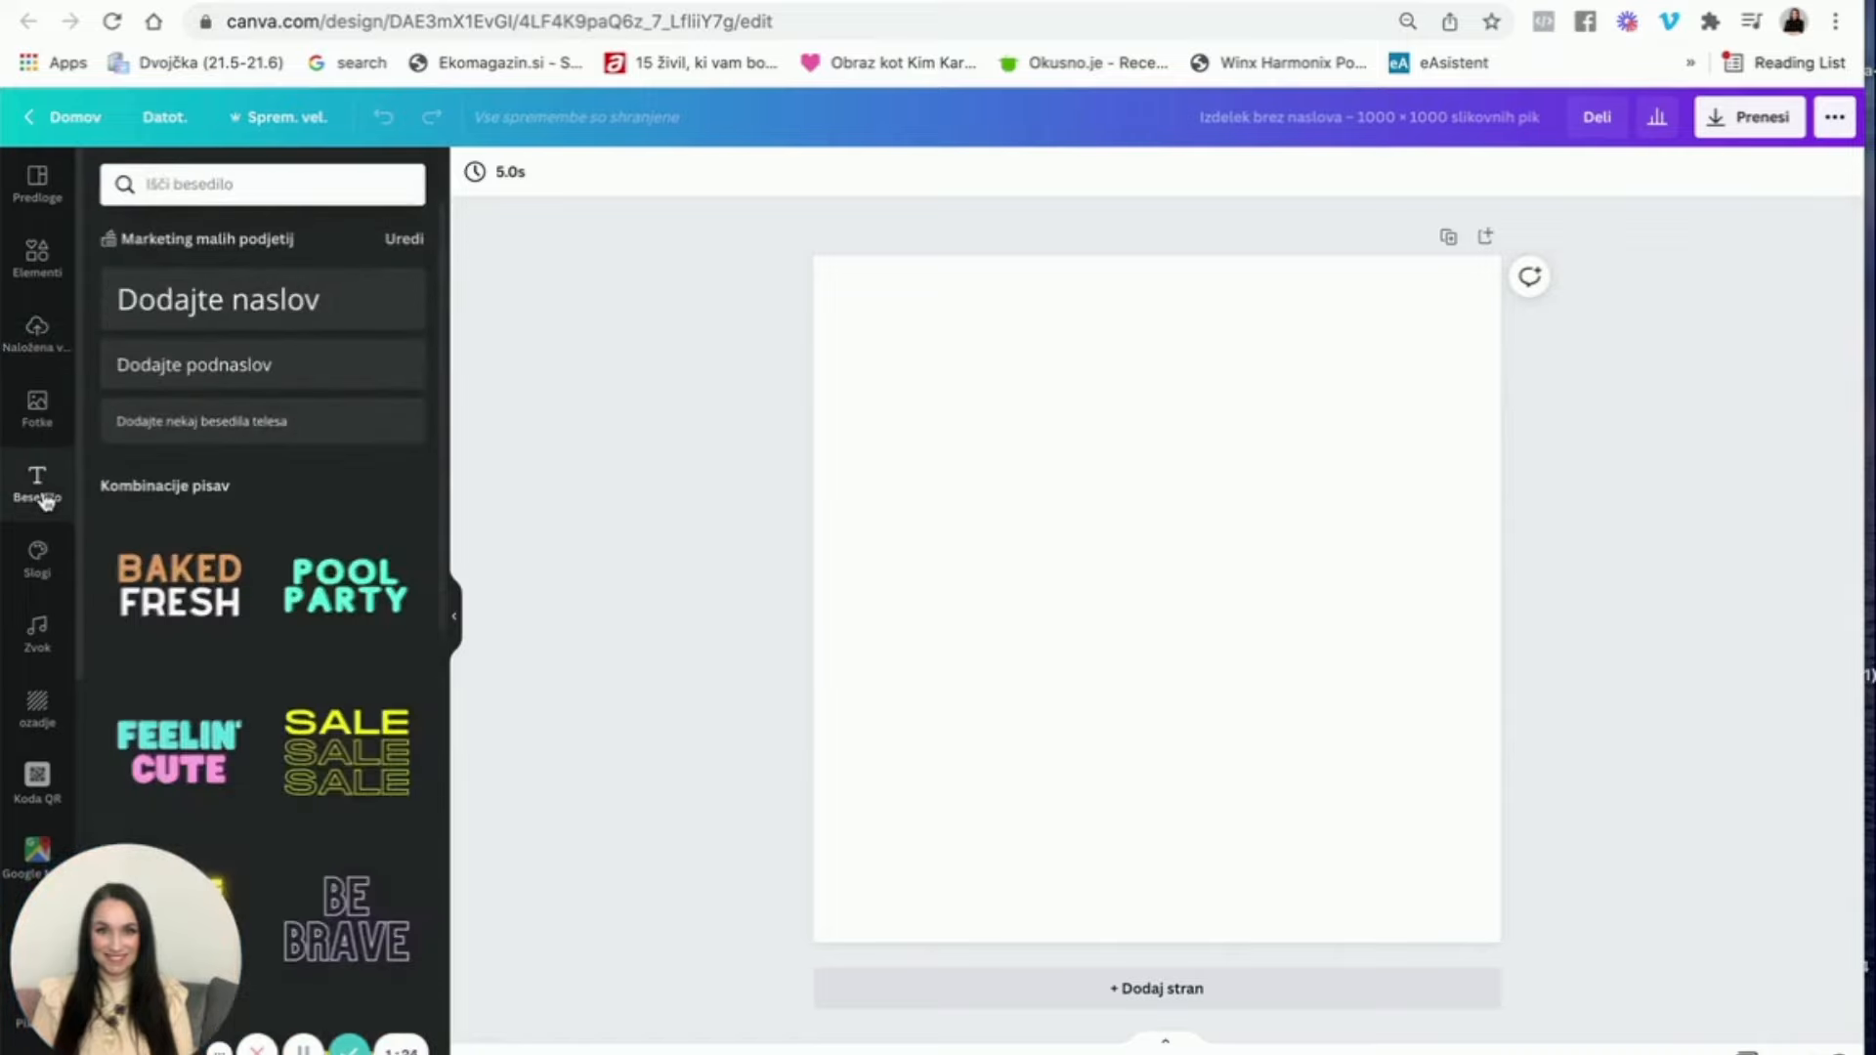
scroll(335, 665, down, 5)
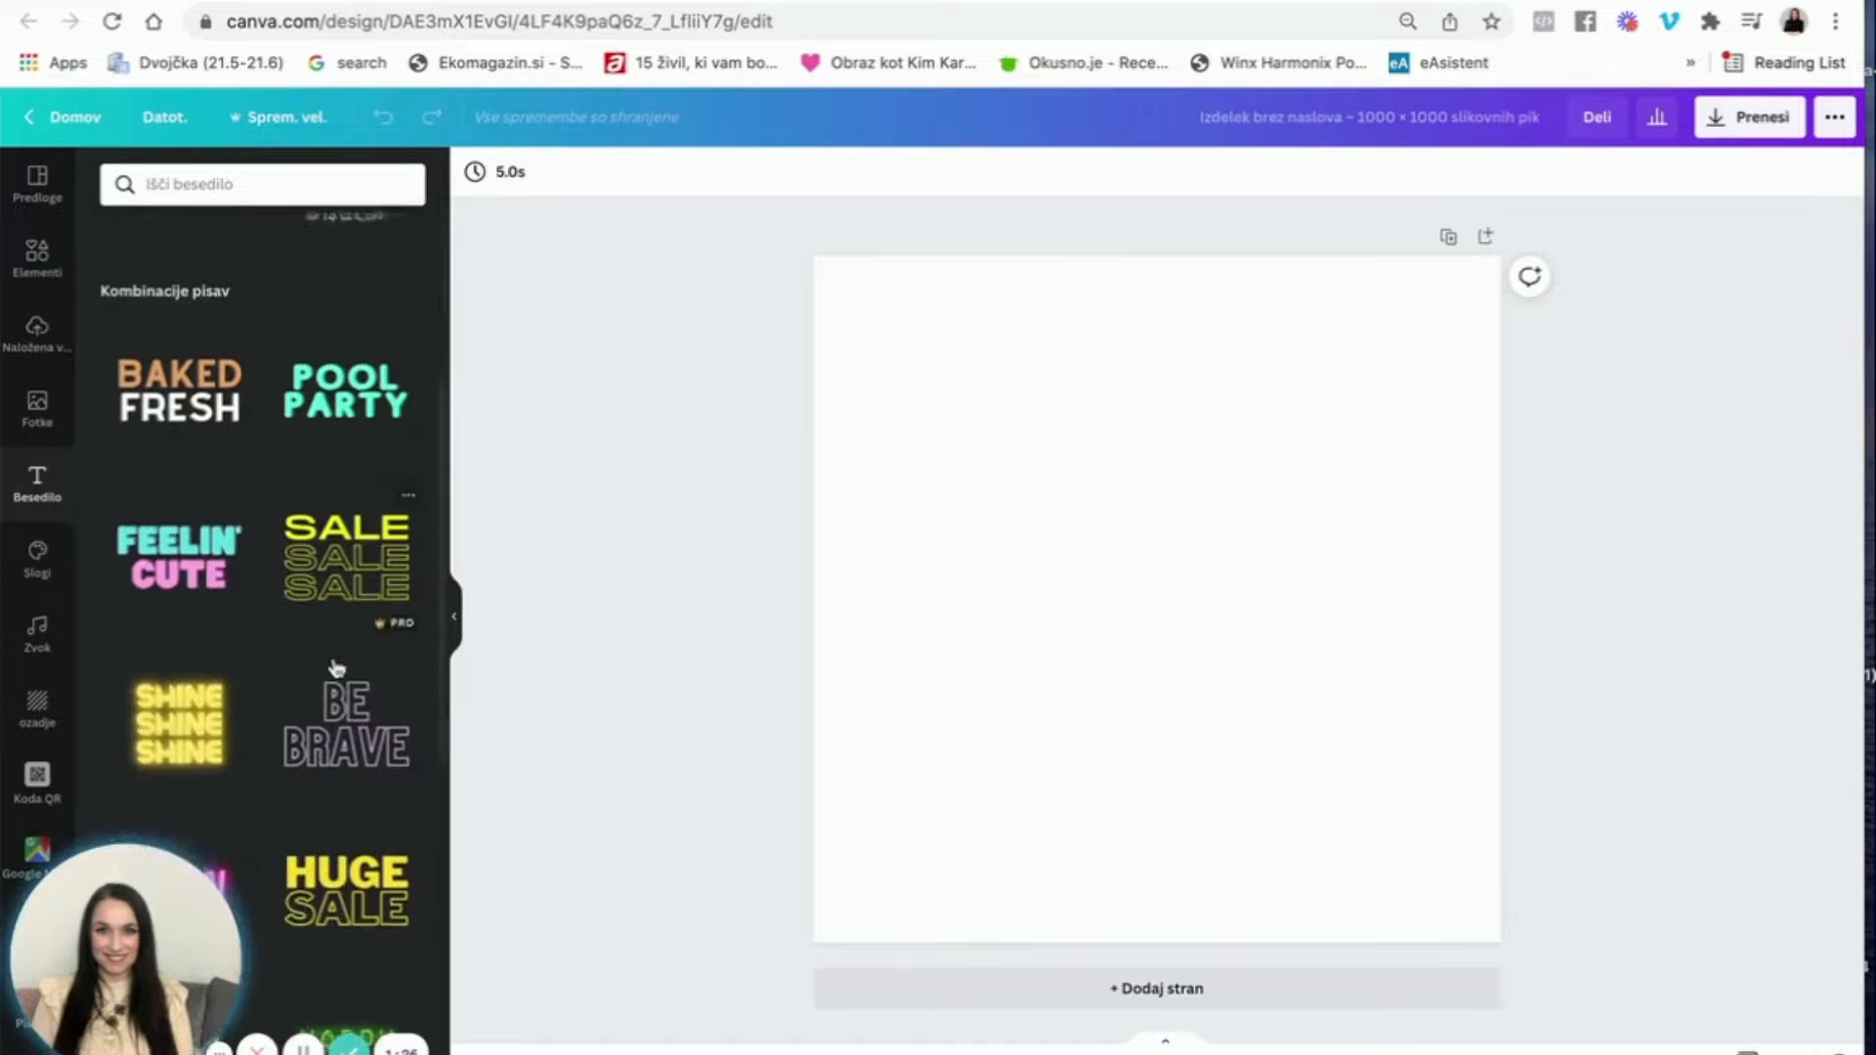
scroll(335, 668, down, 6)
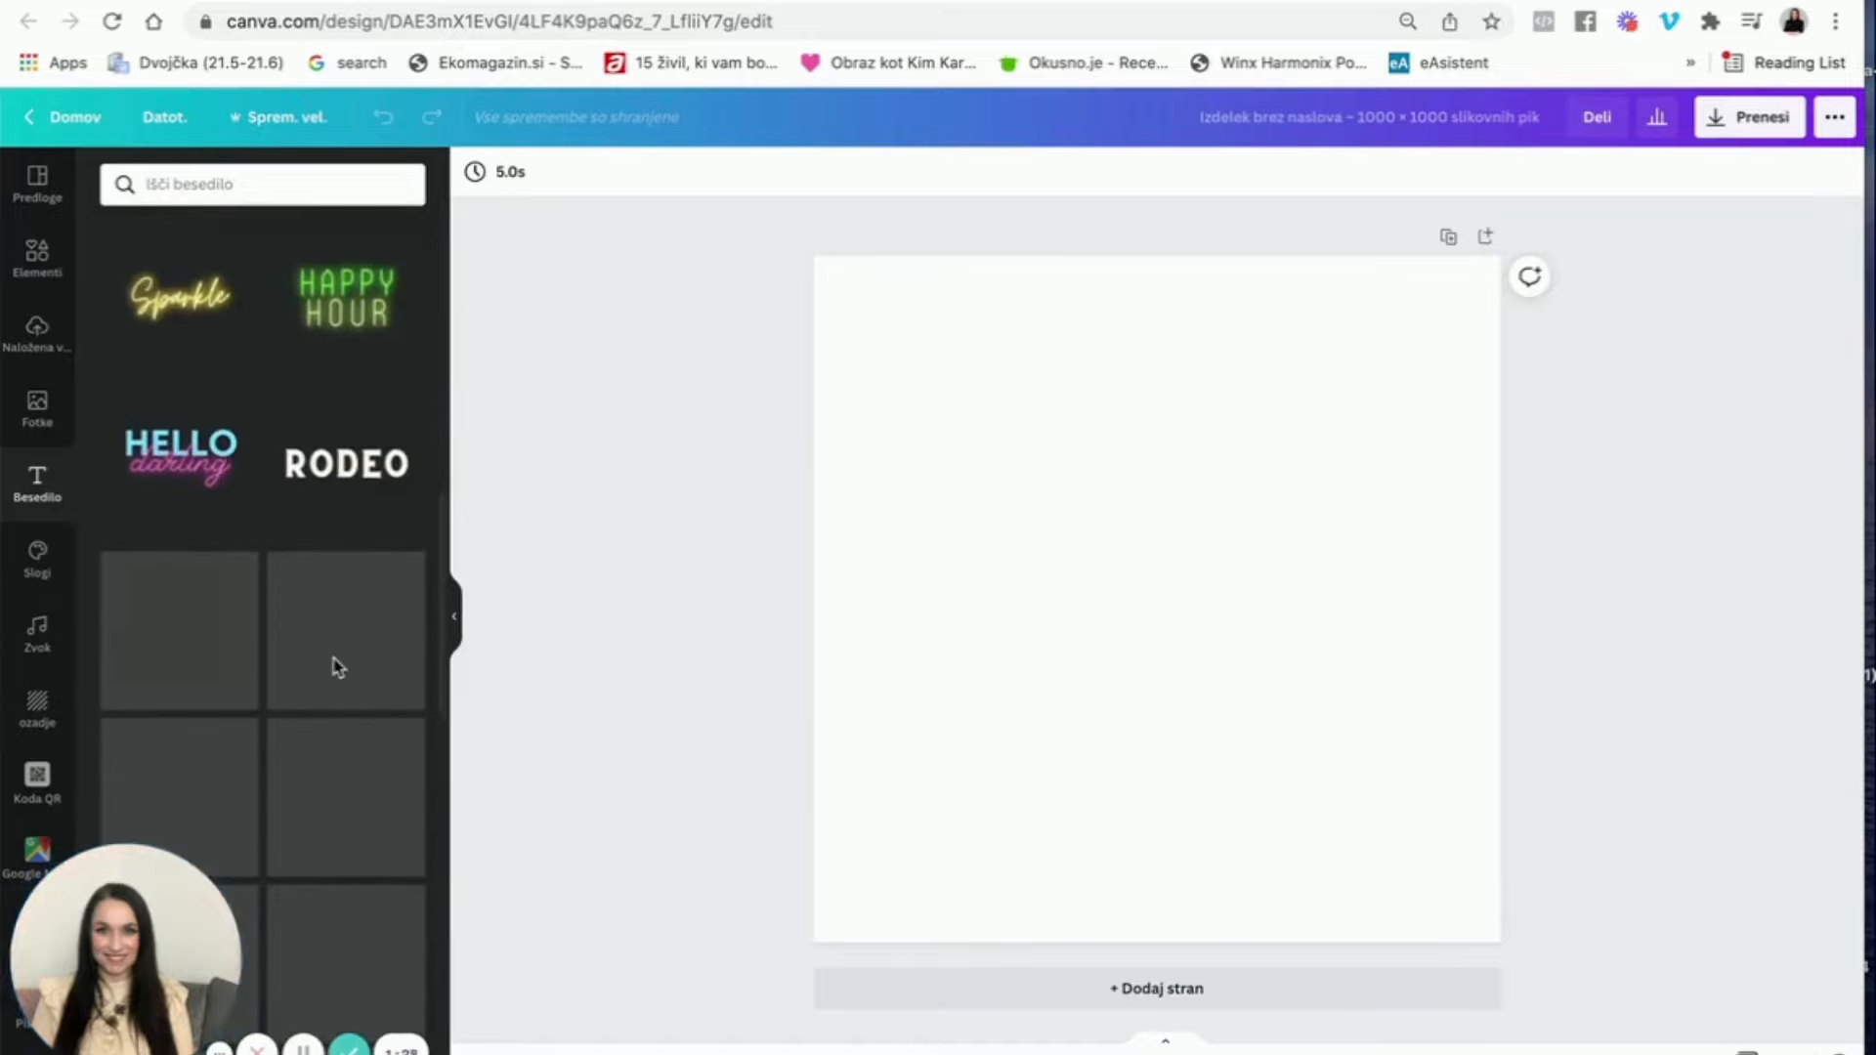
scroll(335, 669, down, 5)
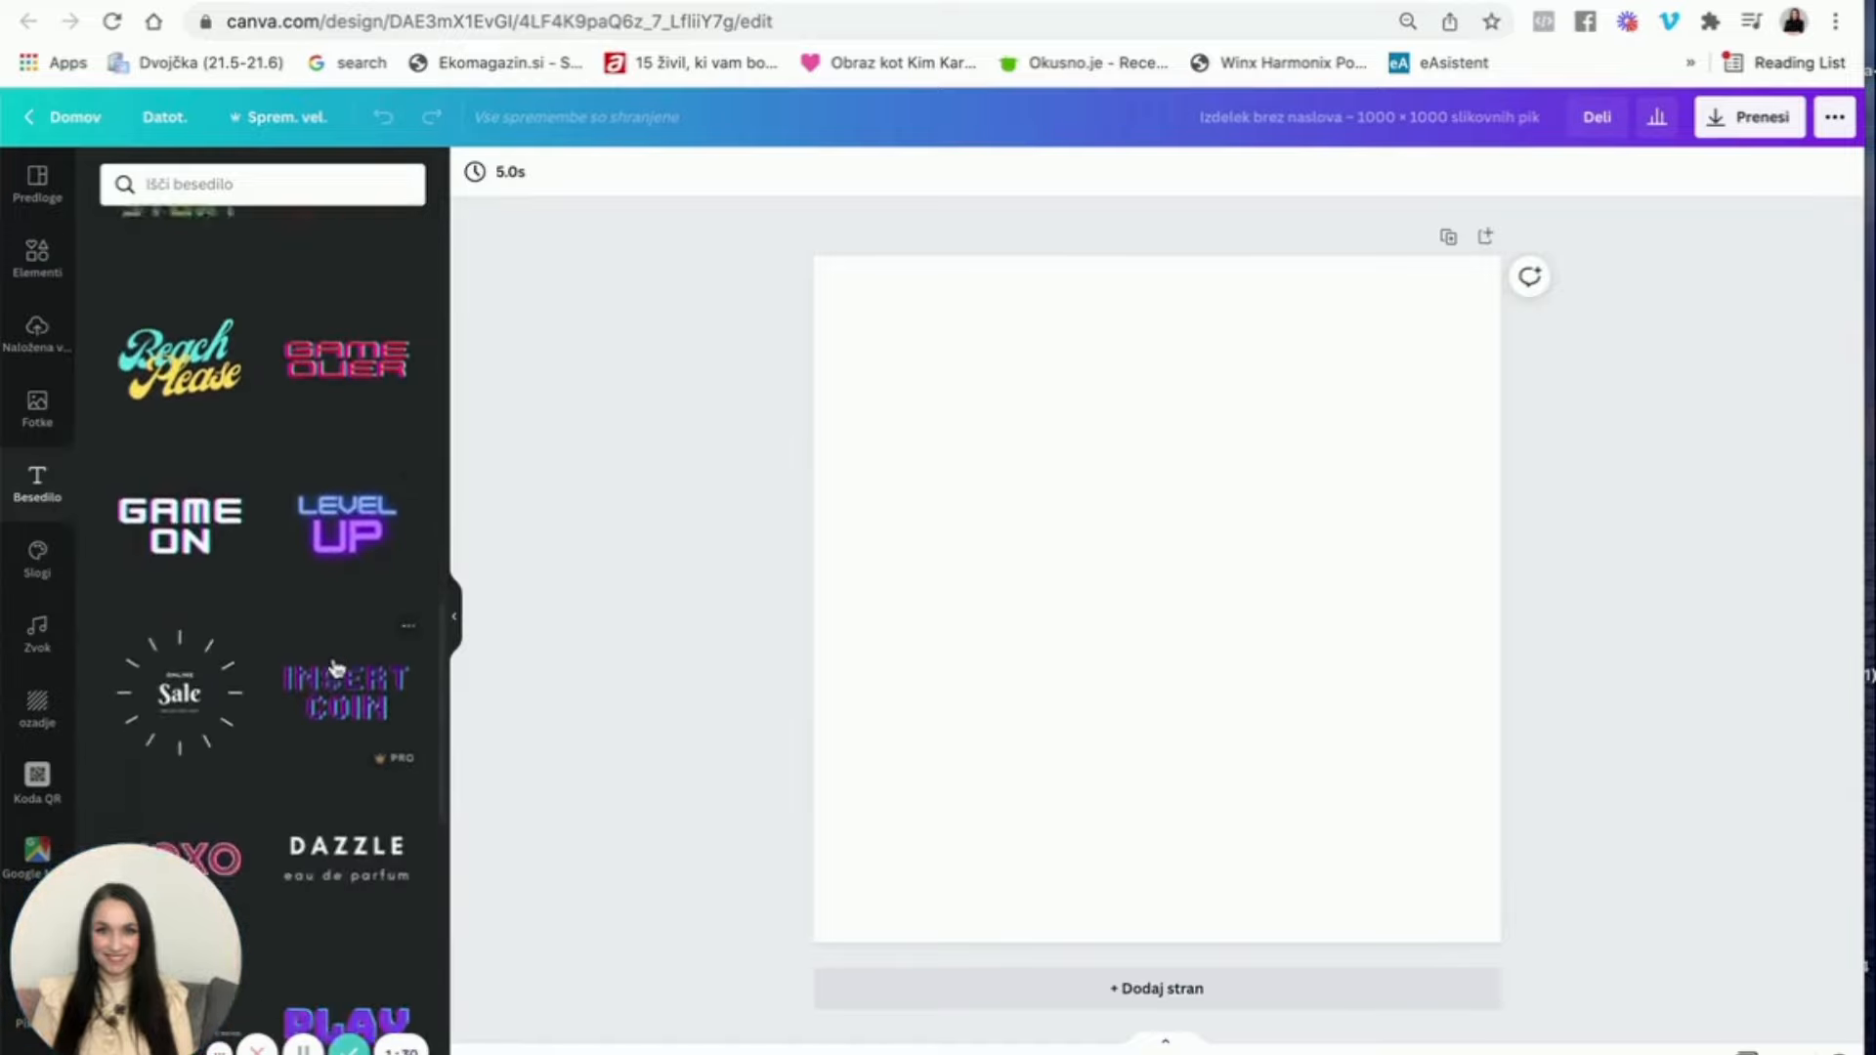
scroll(336, 668, down, 2)
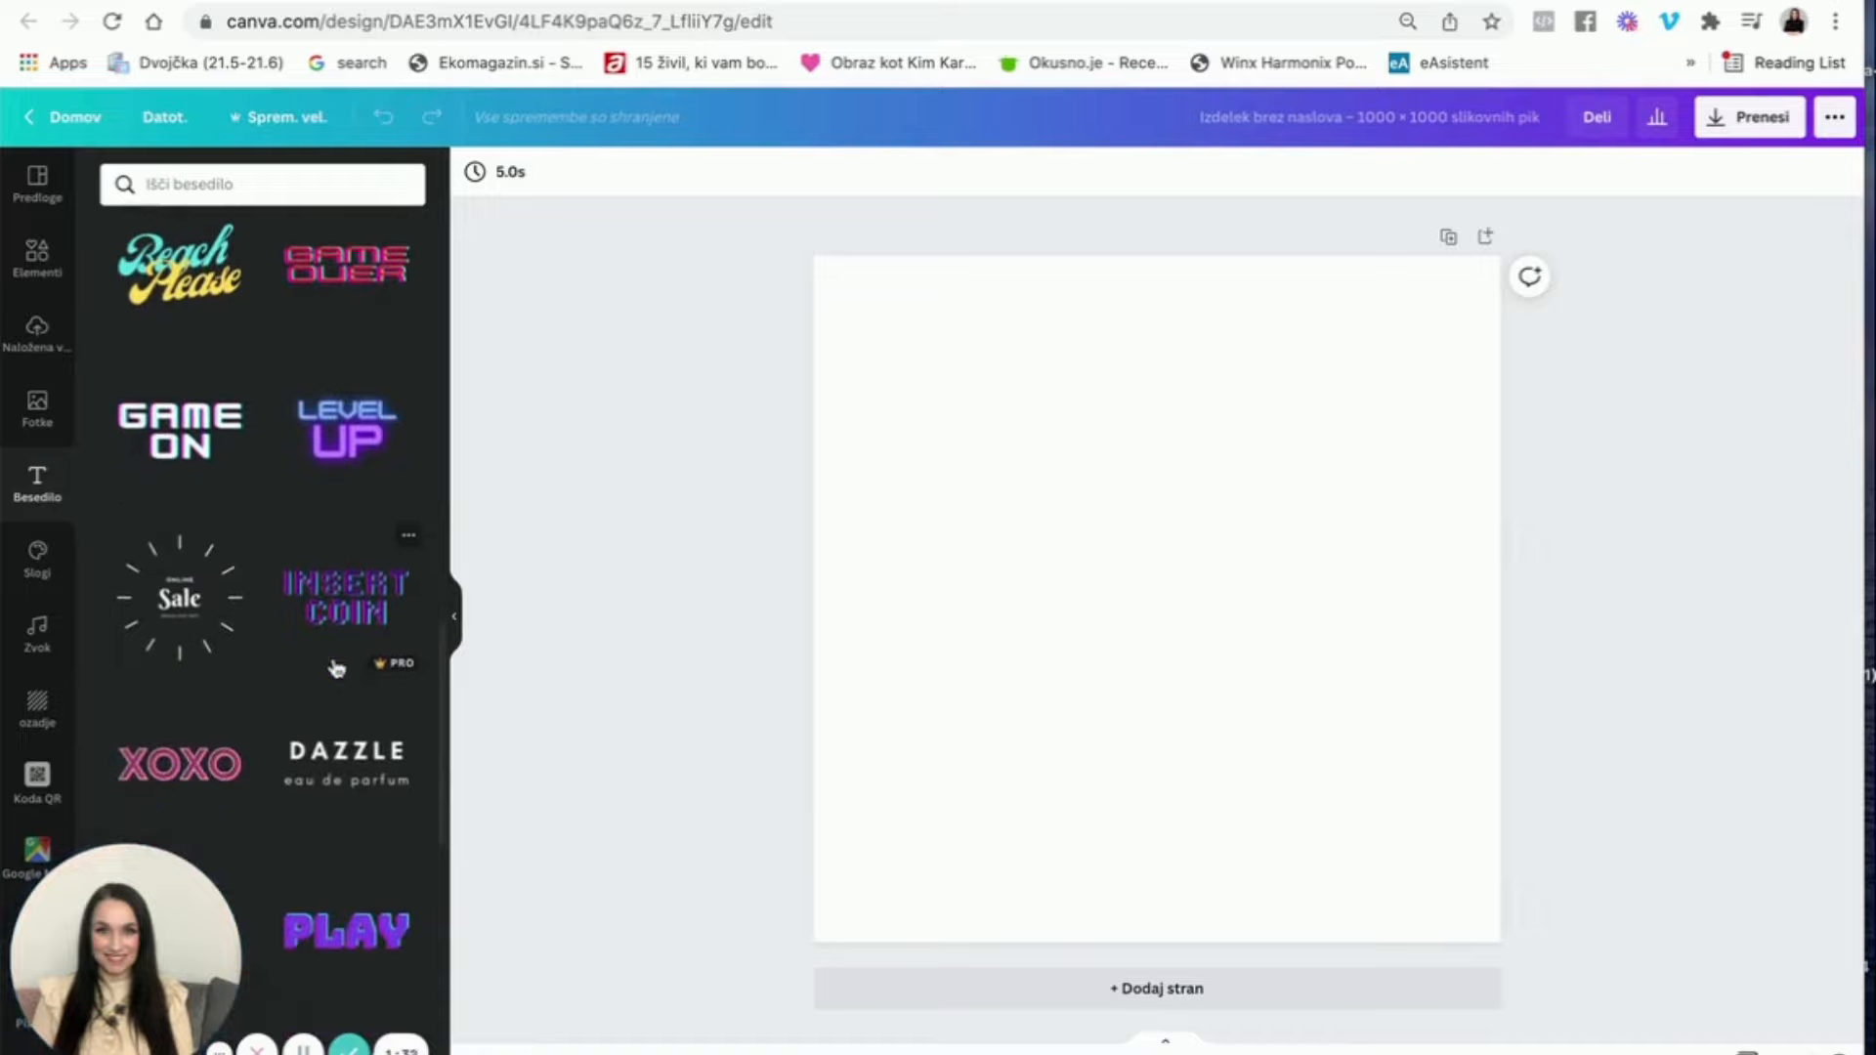
scroll(335, 668, down, 10)
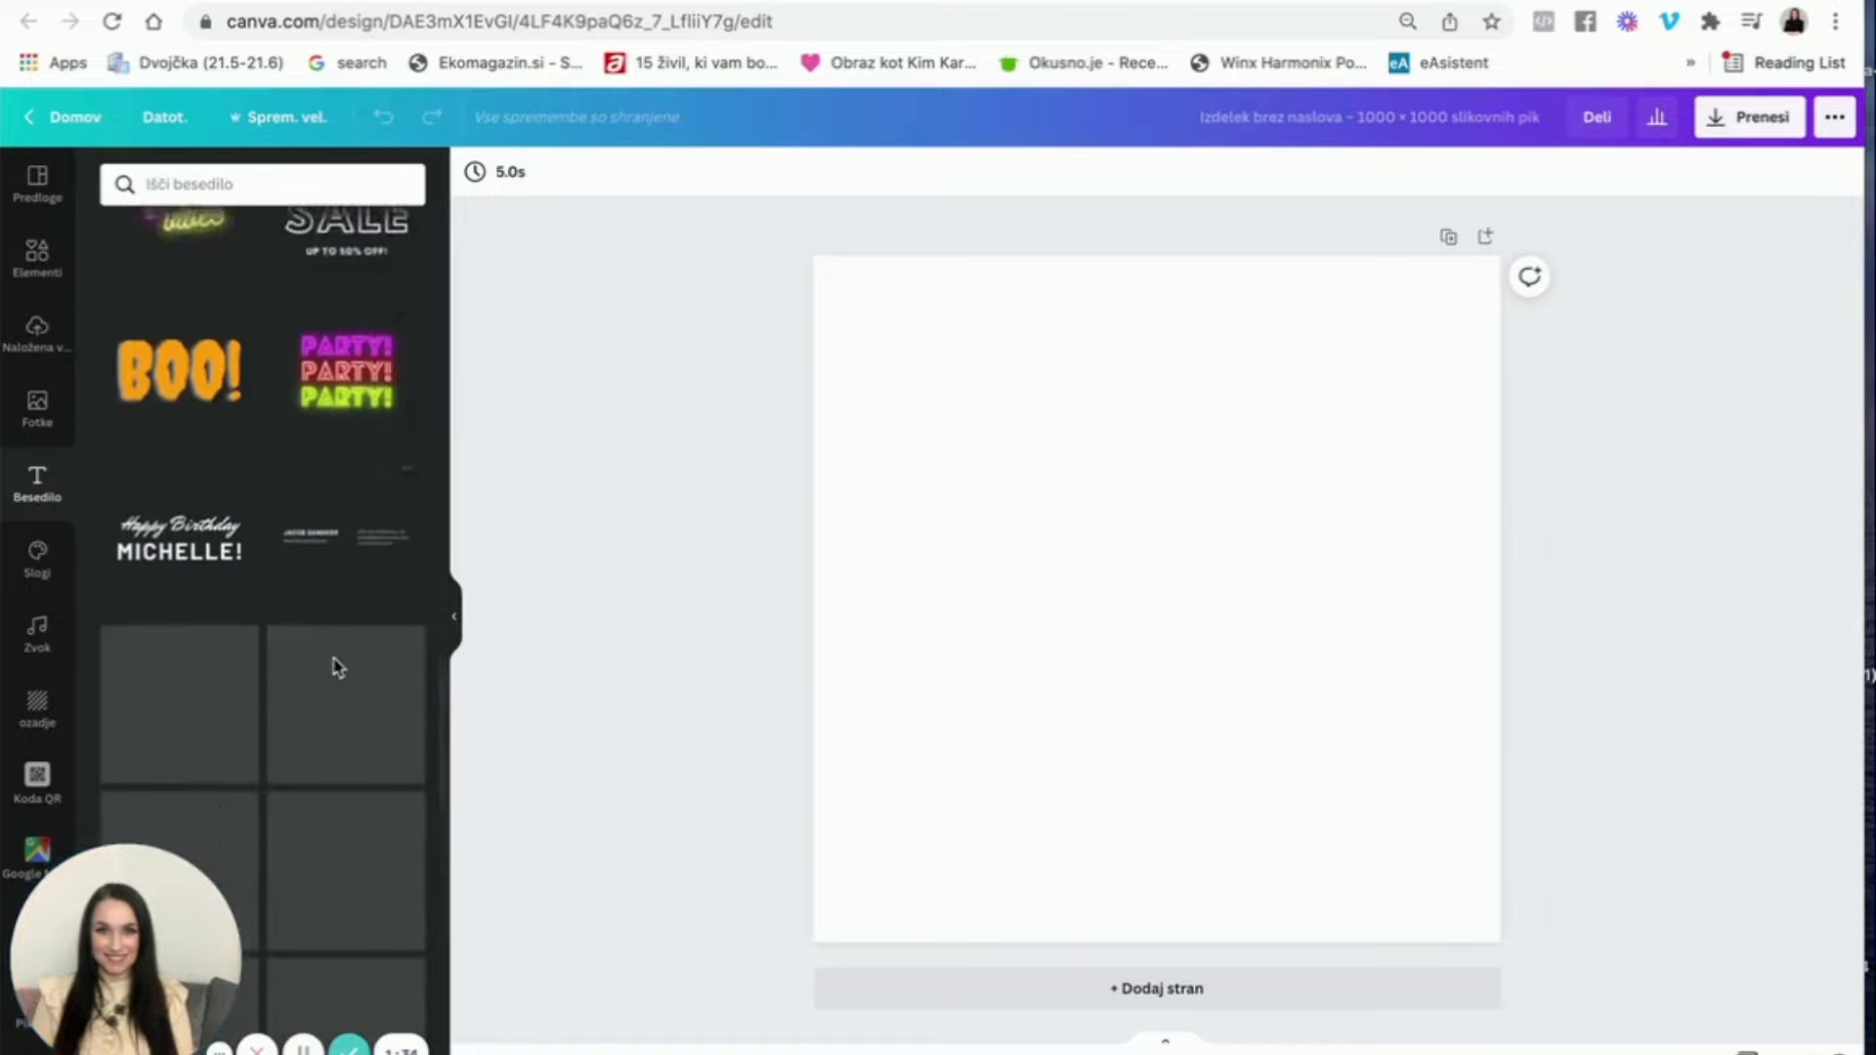
scroll(337, 669, down, 2)
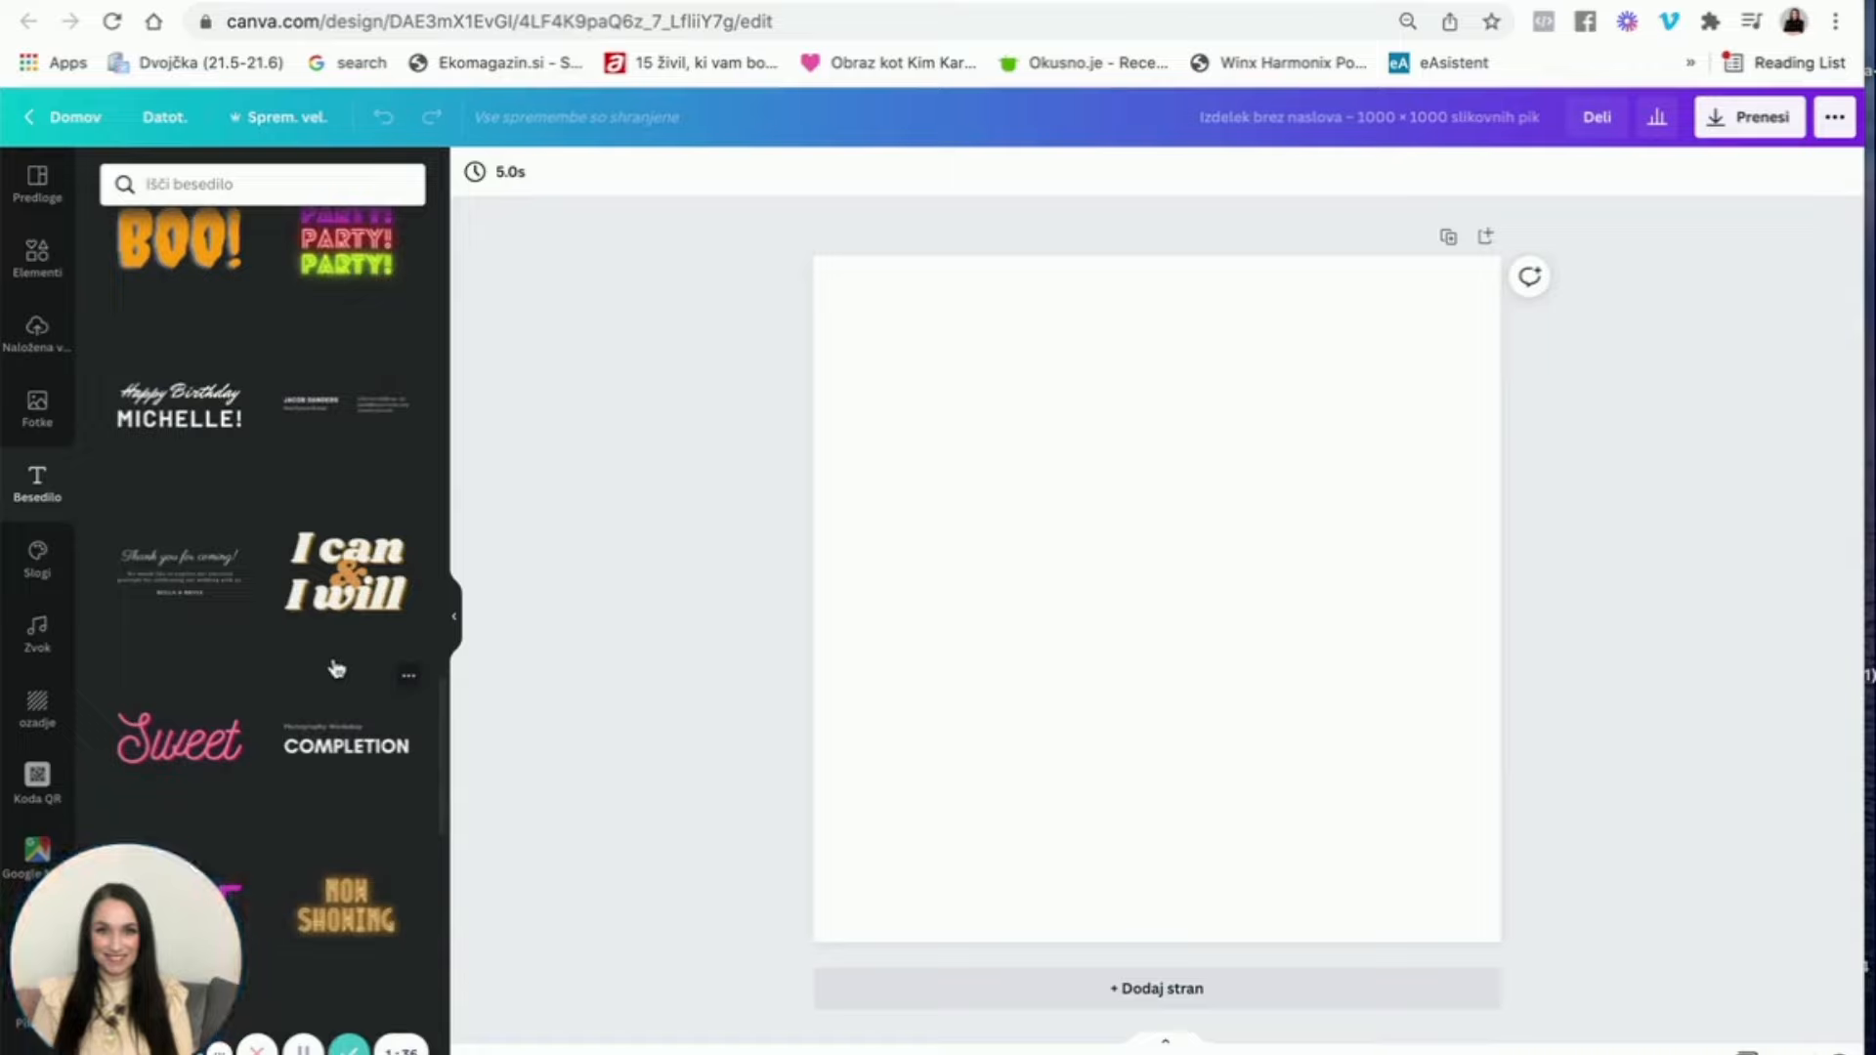
scroll(336, 664, down, 2)
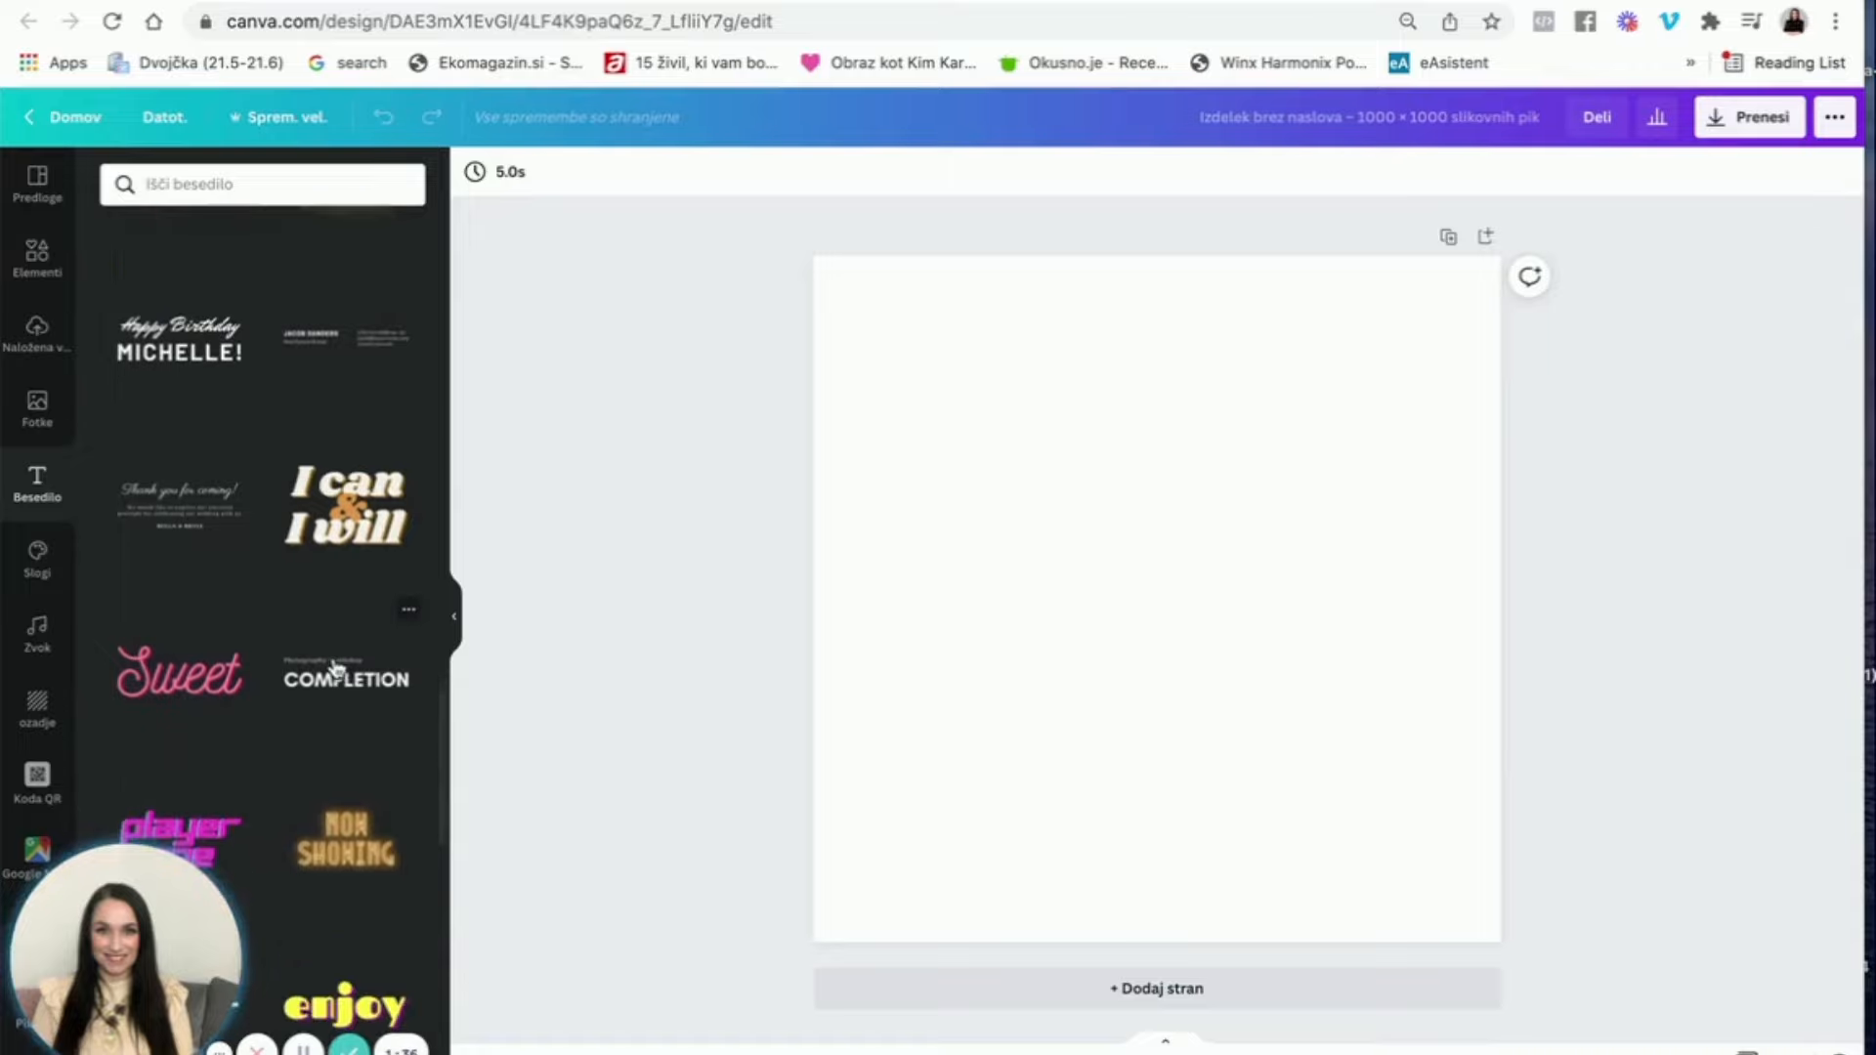
click(208, 357)
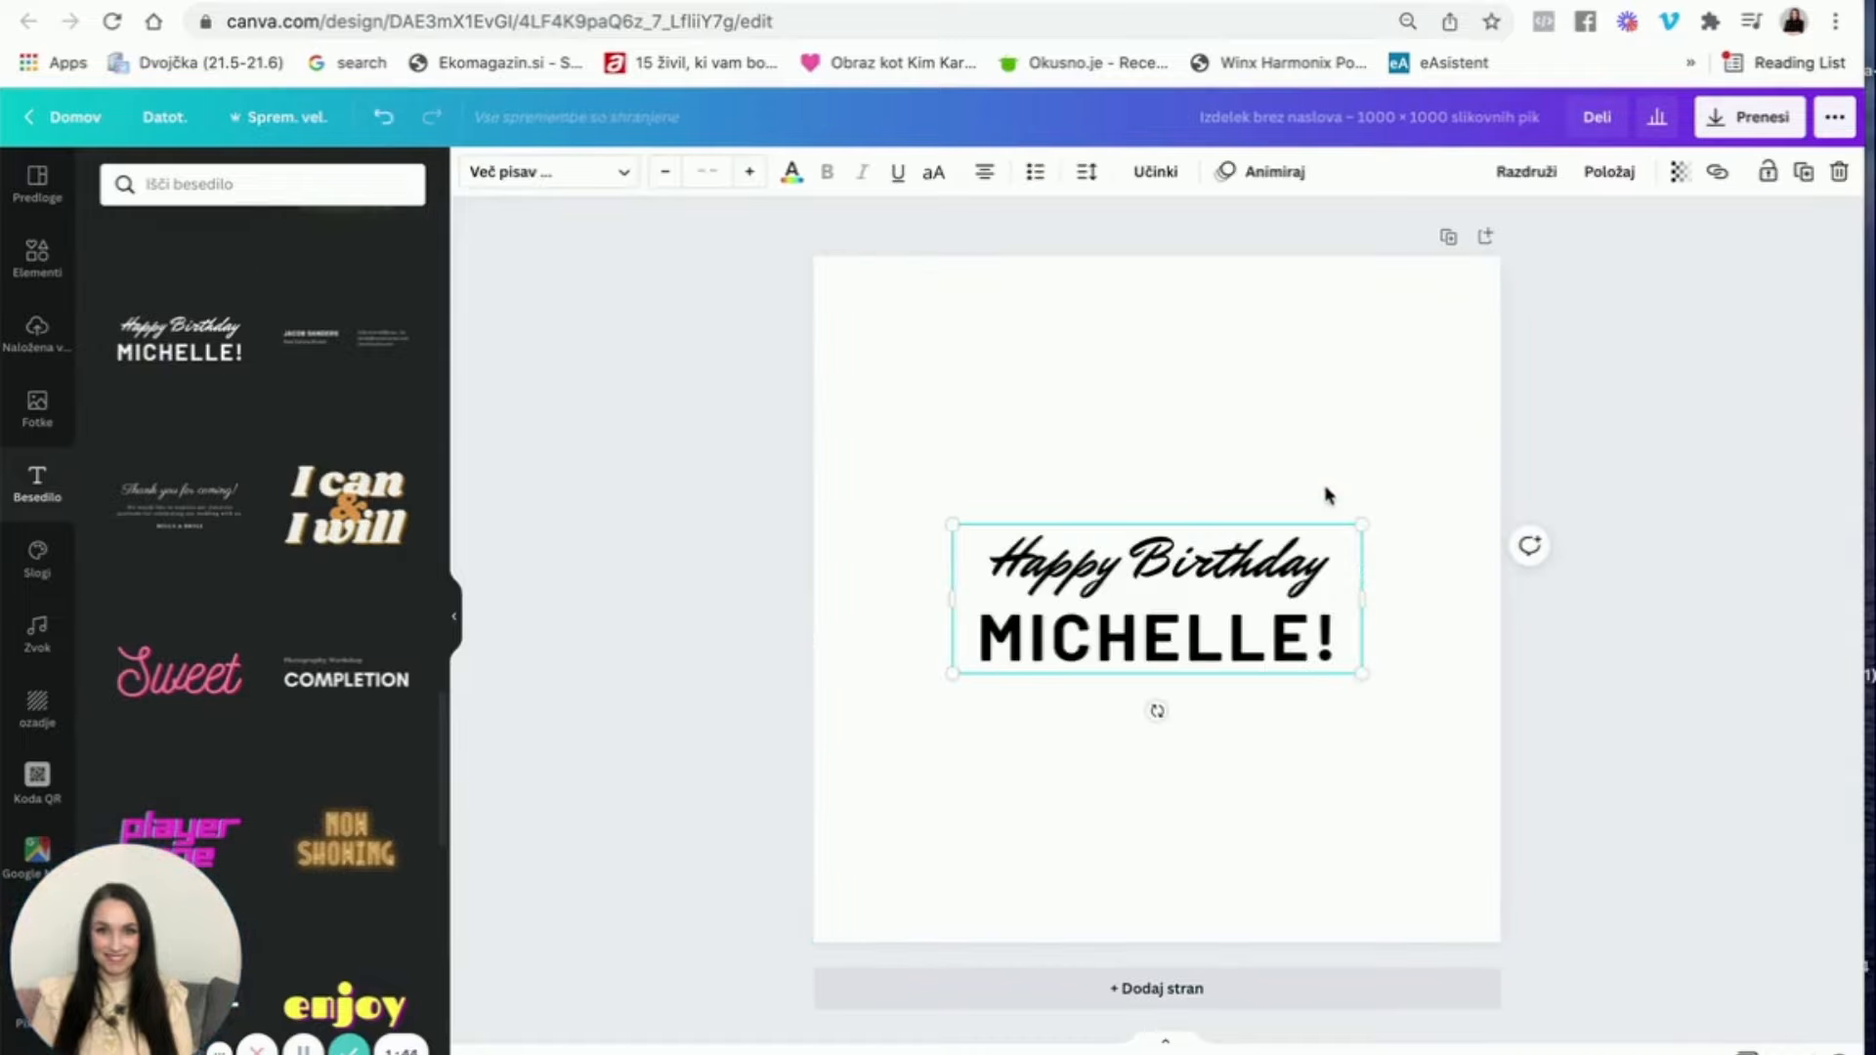
Step: Replace the script line "Happy Birthday" with "Zacni svoj posel", keeping the Mr Dafoe font
double_click(1290, 565)
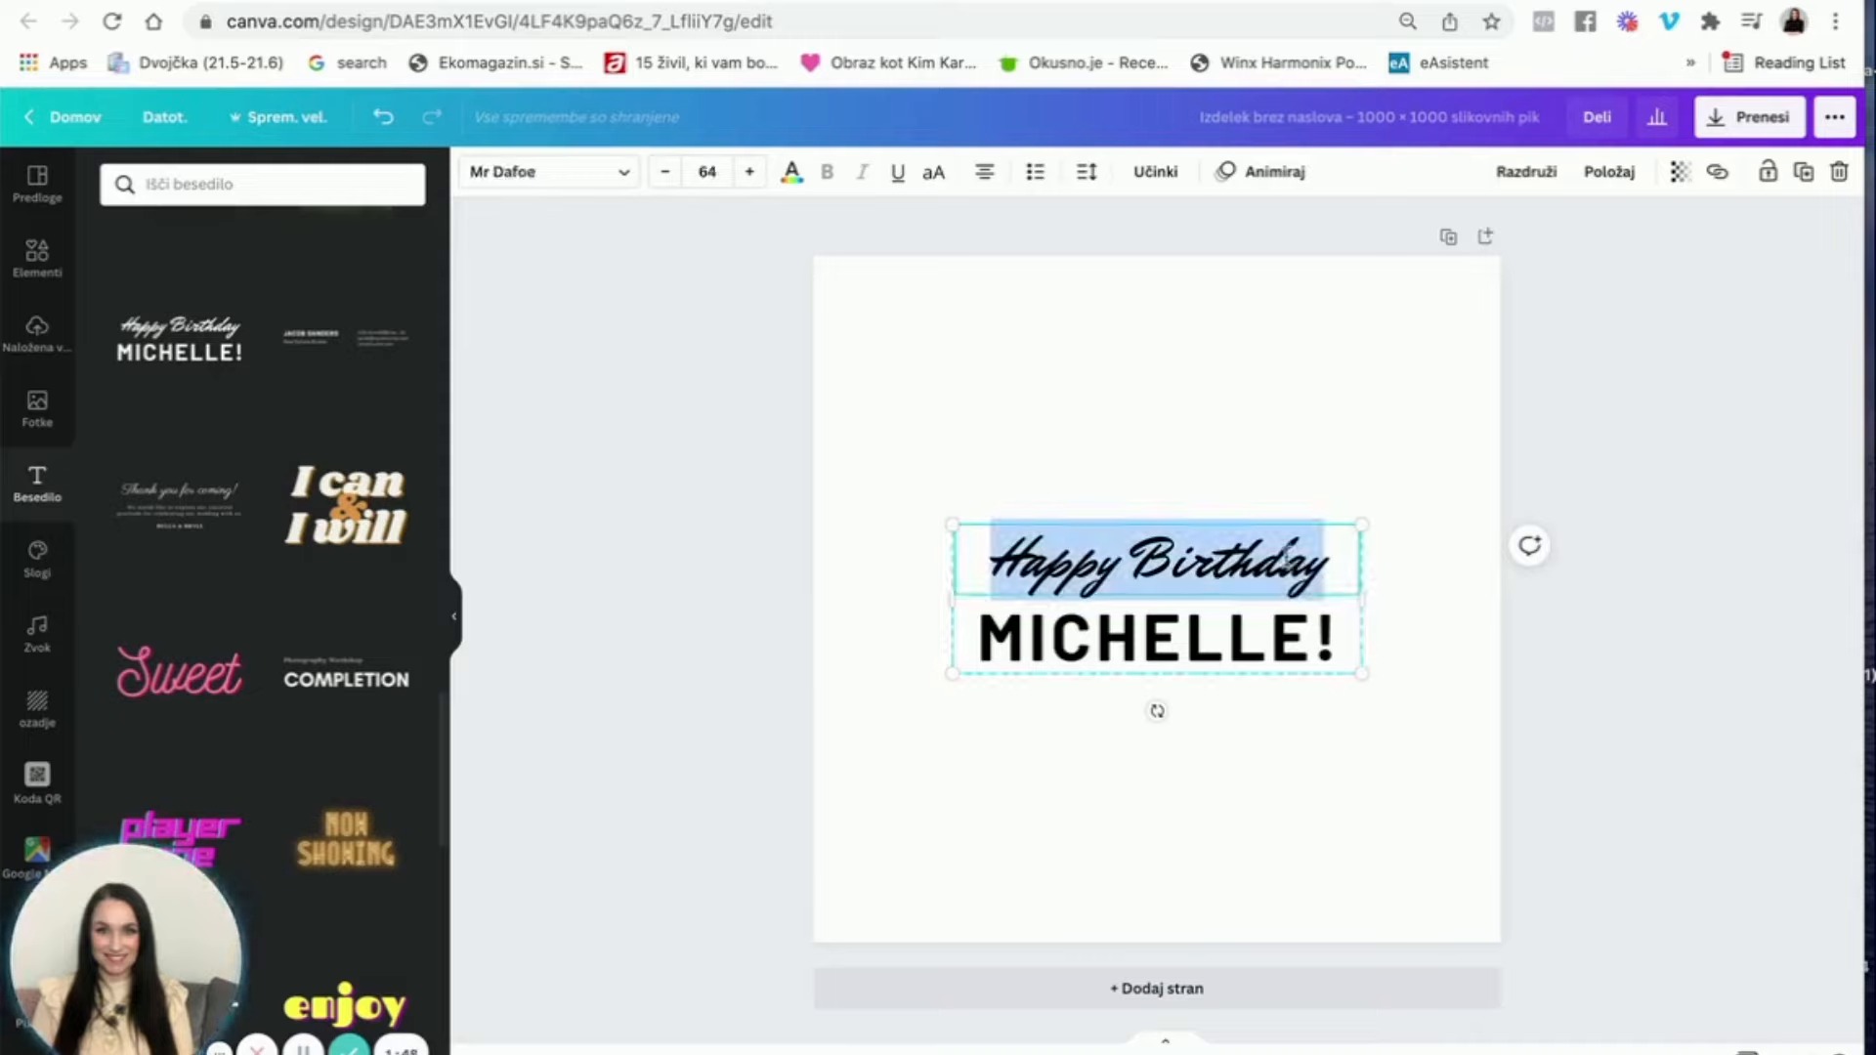
text(C)
key(BackSpace)
text(Za)
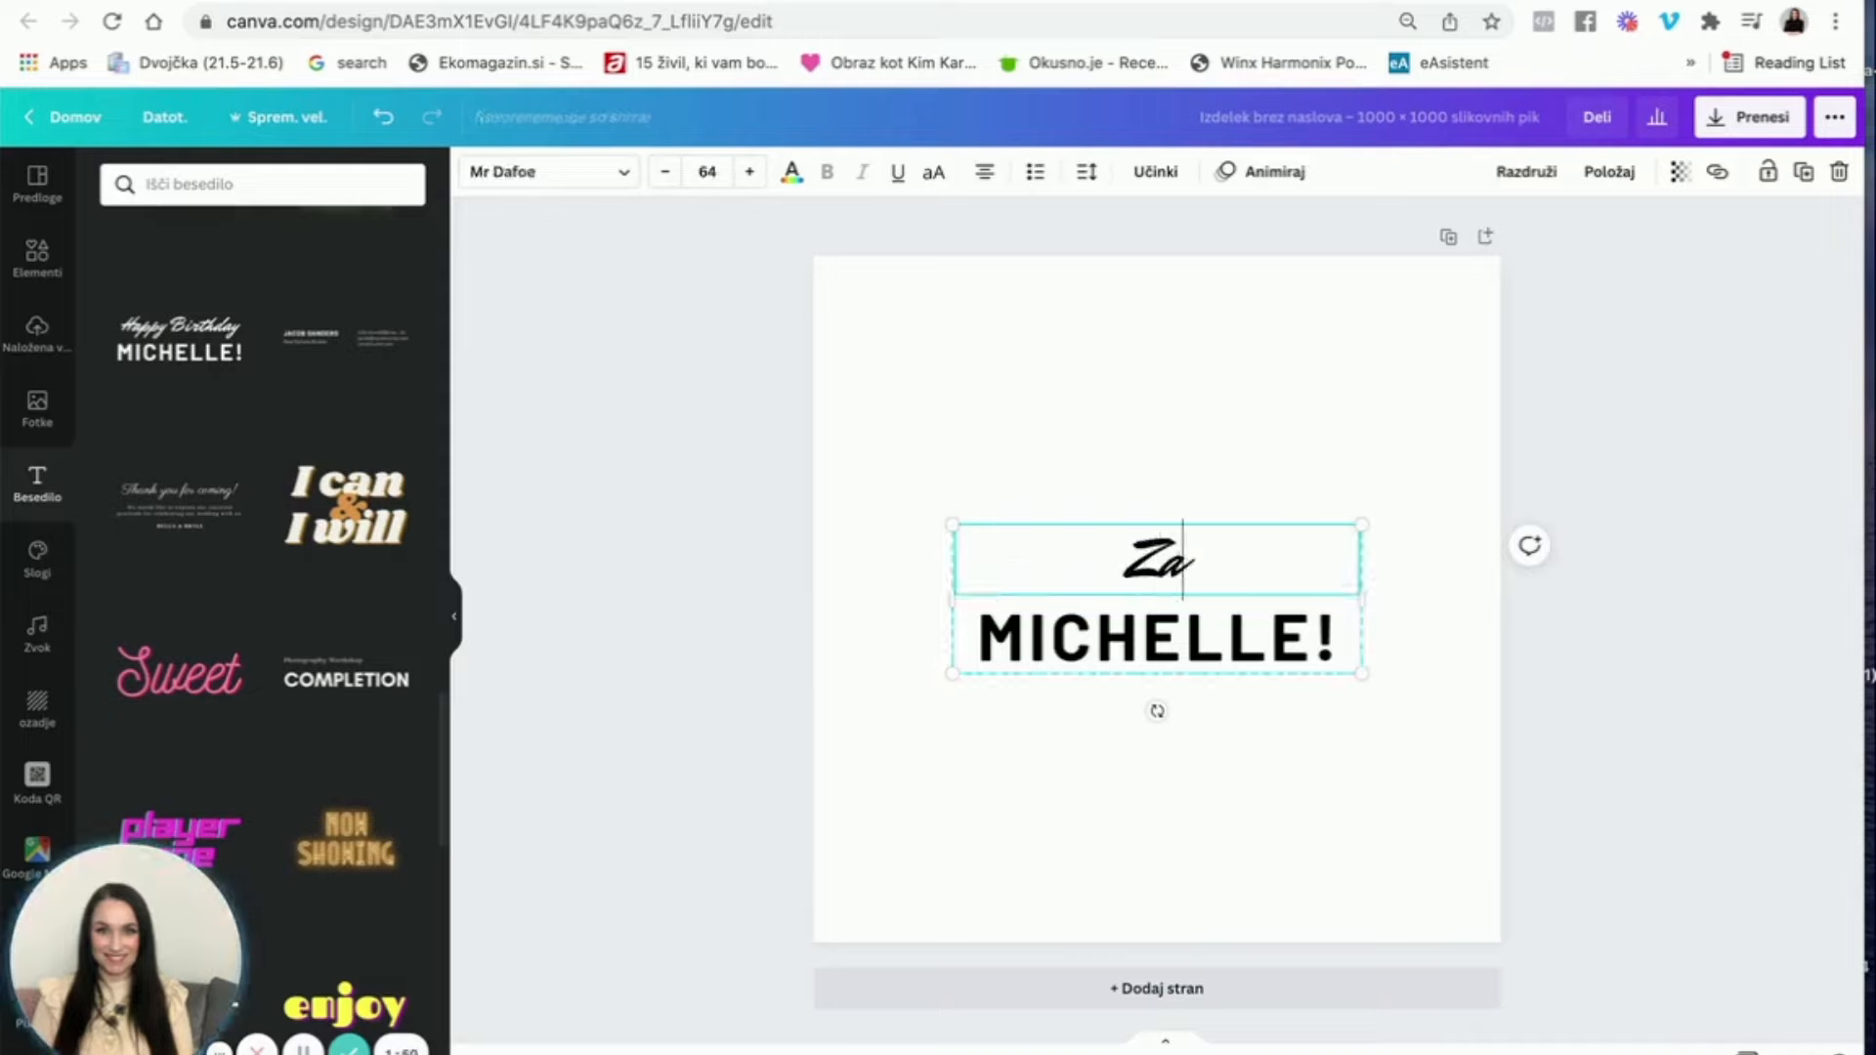
text(č)
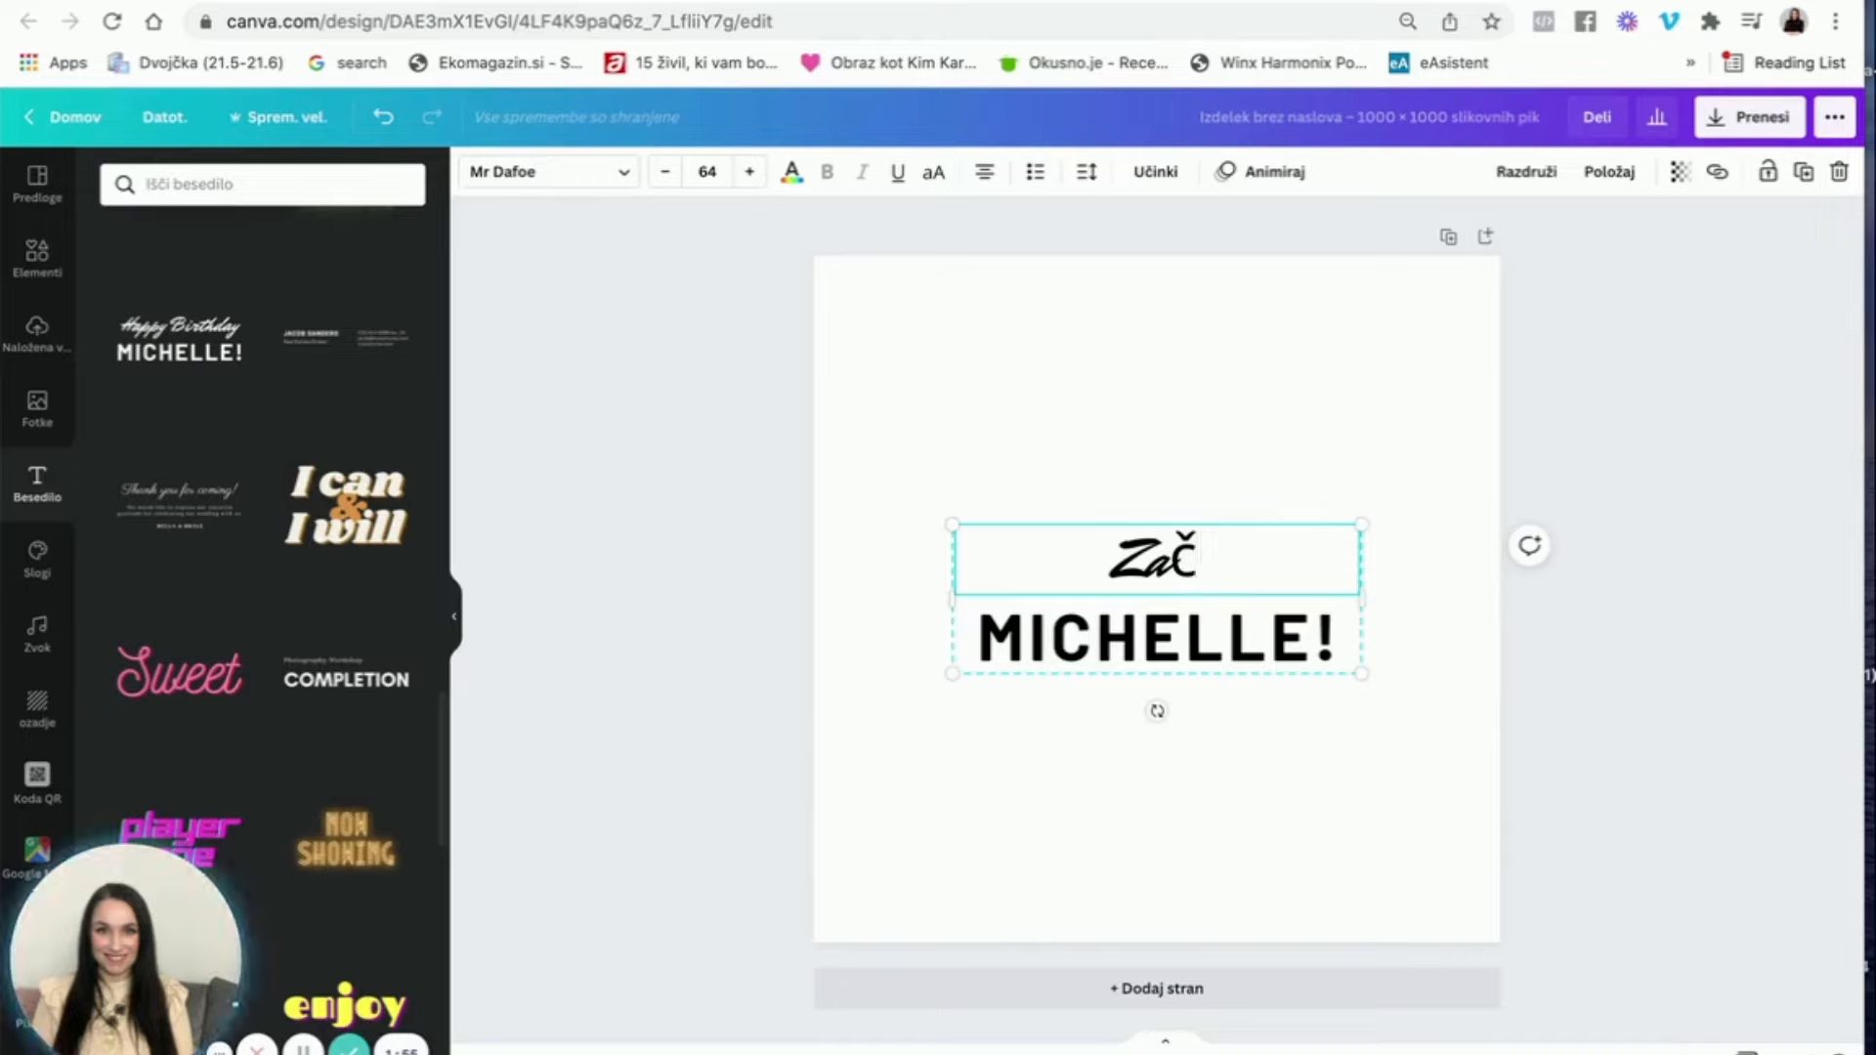
key(BackSpace)
text(c)
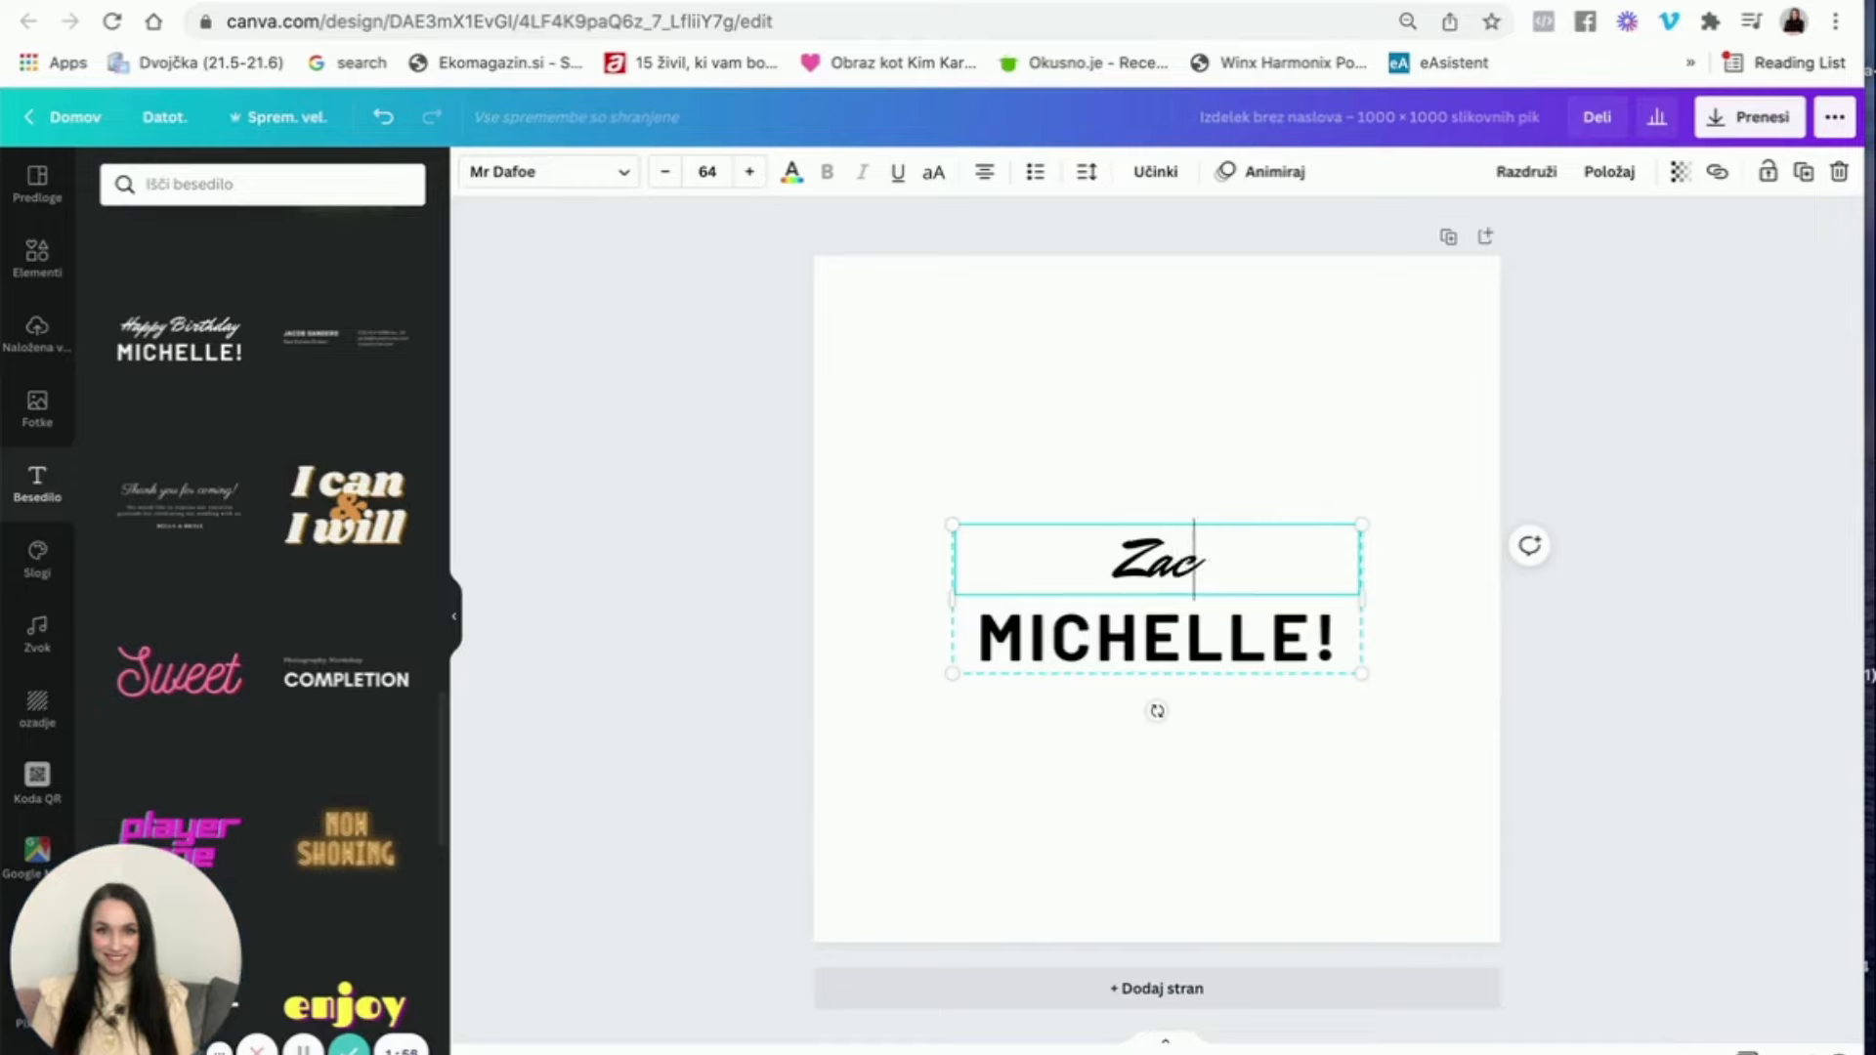
text(ni)
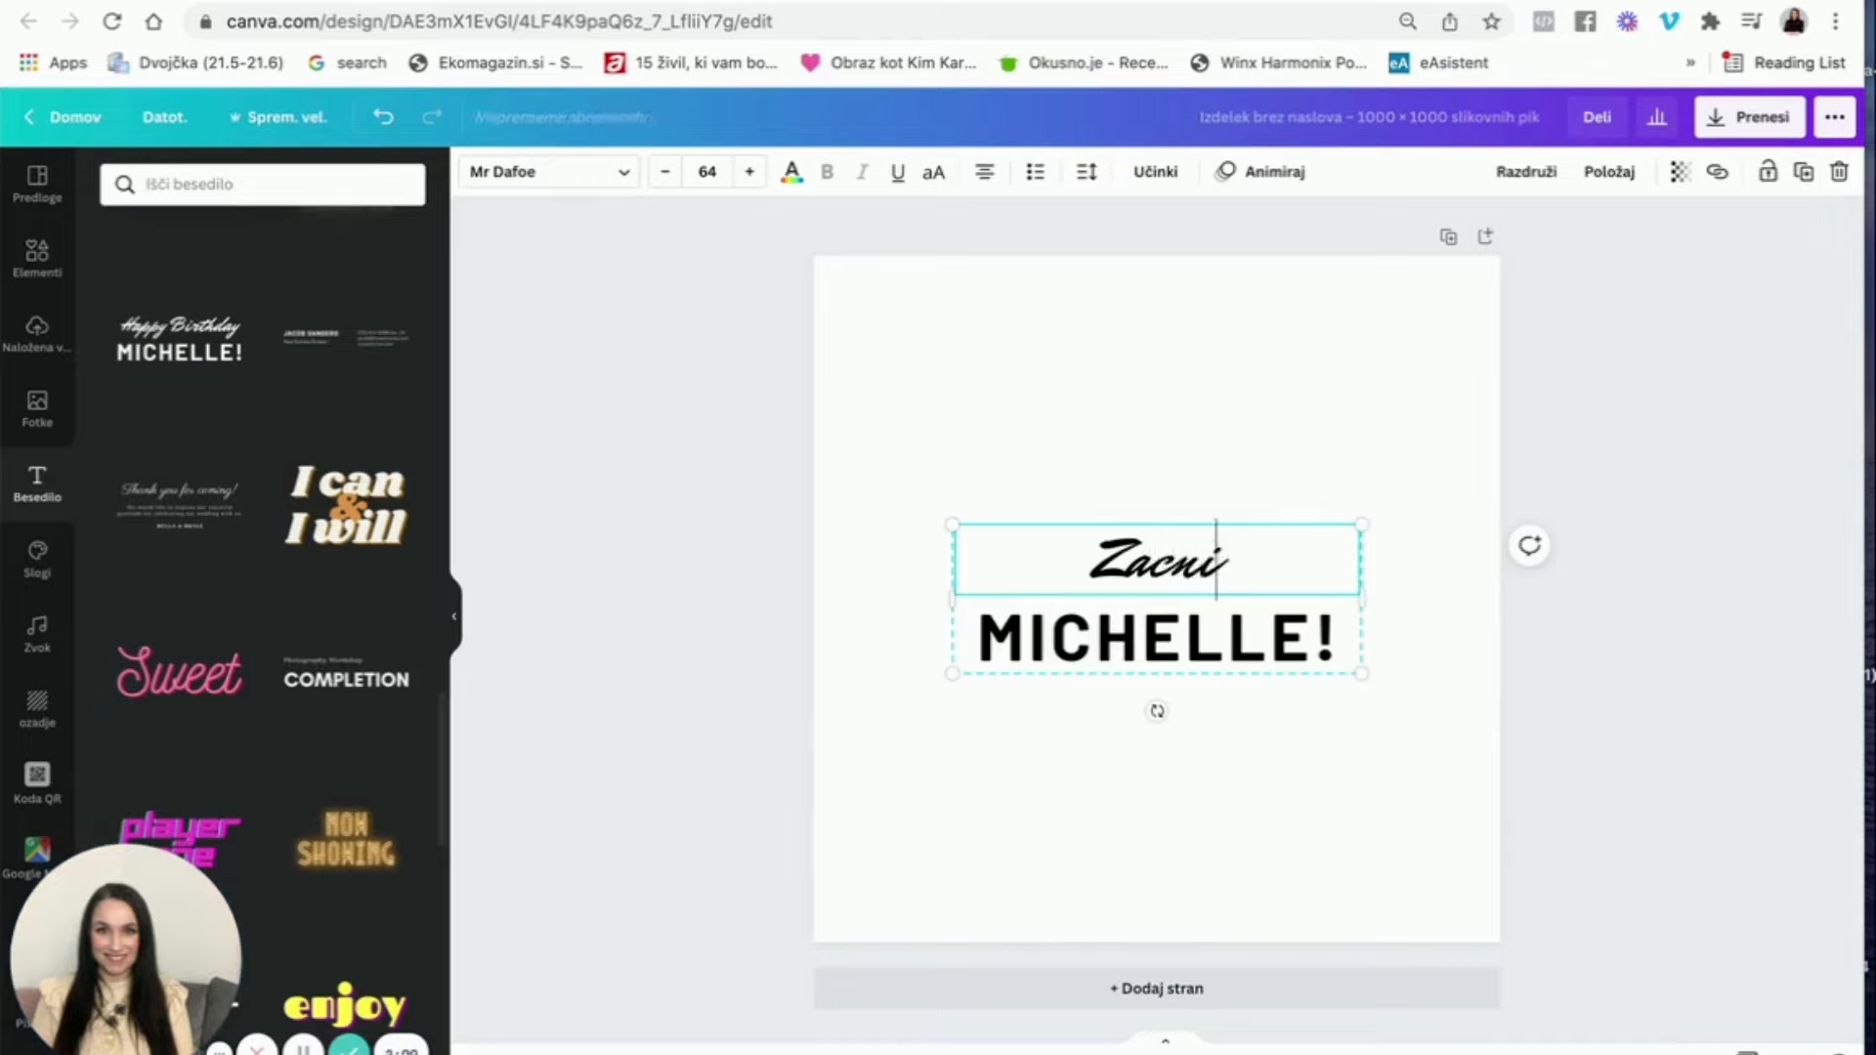
click(621, 174)
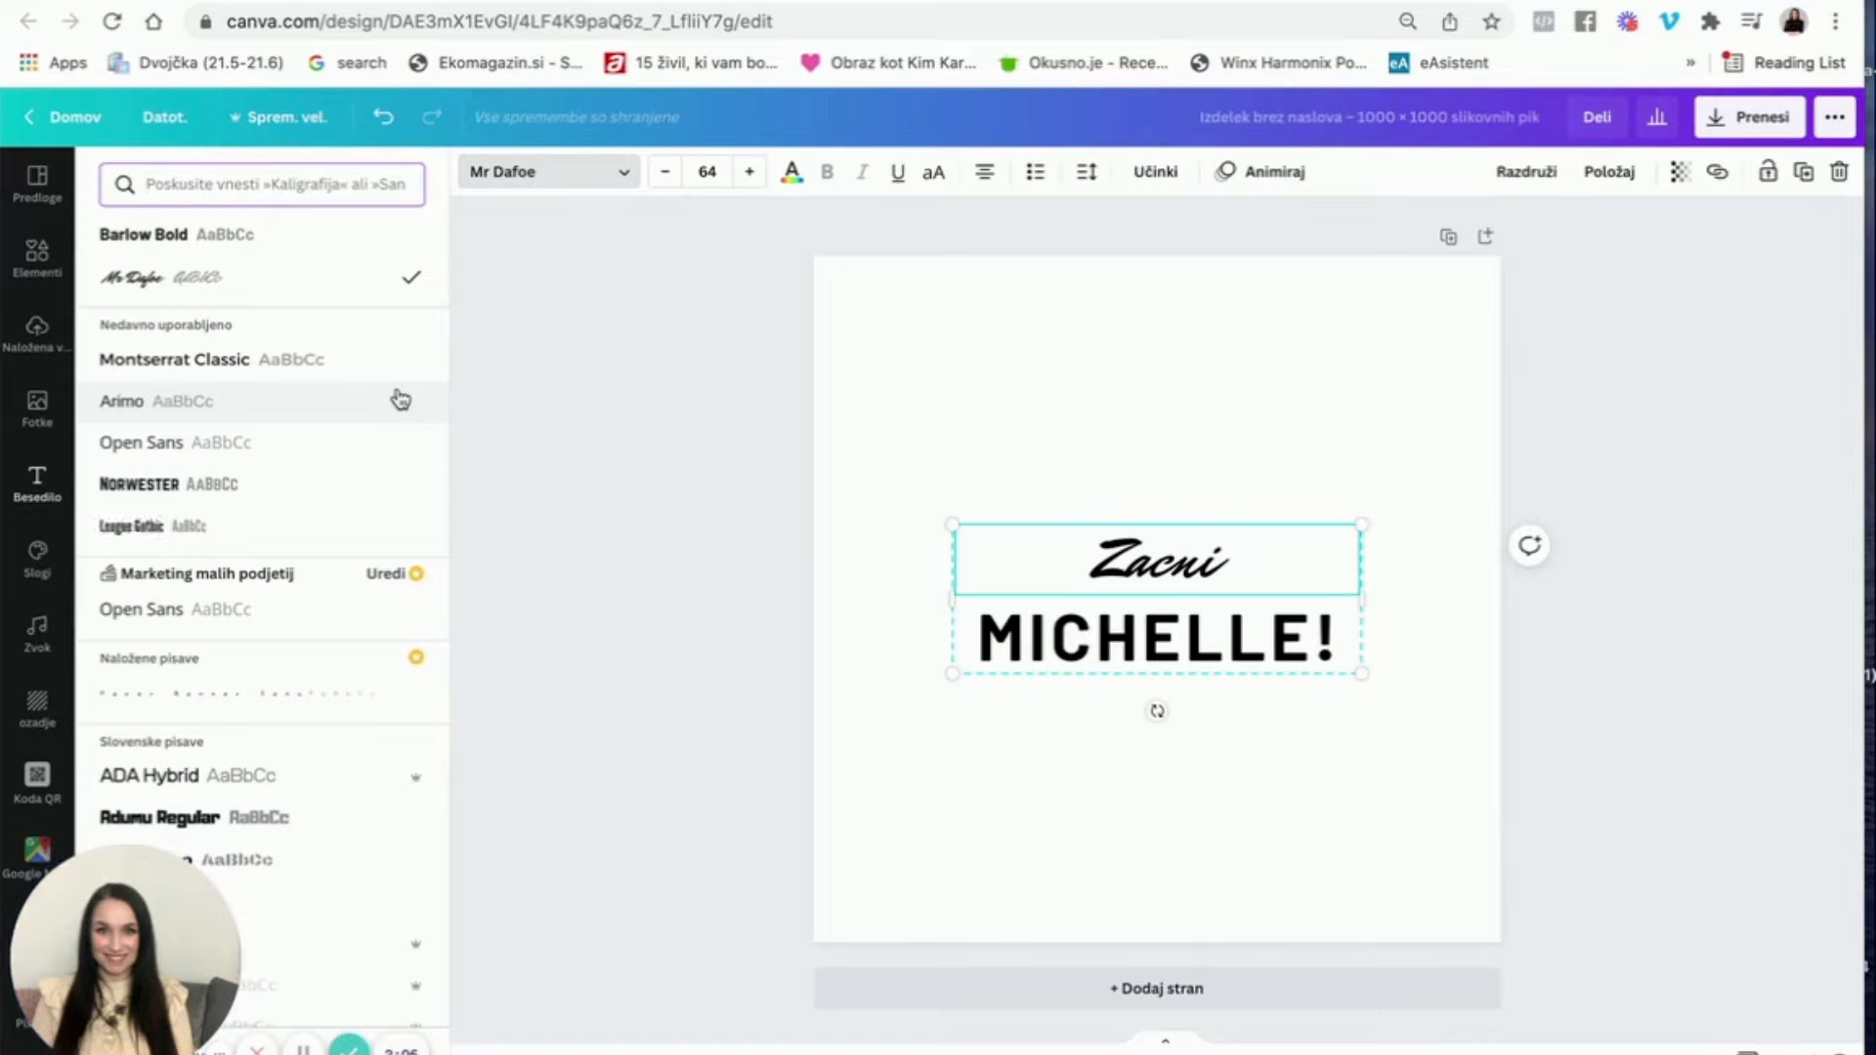
click(1246, 575)
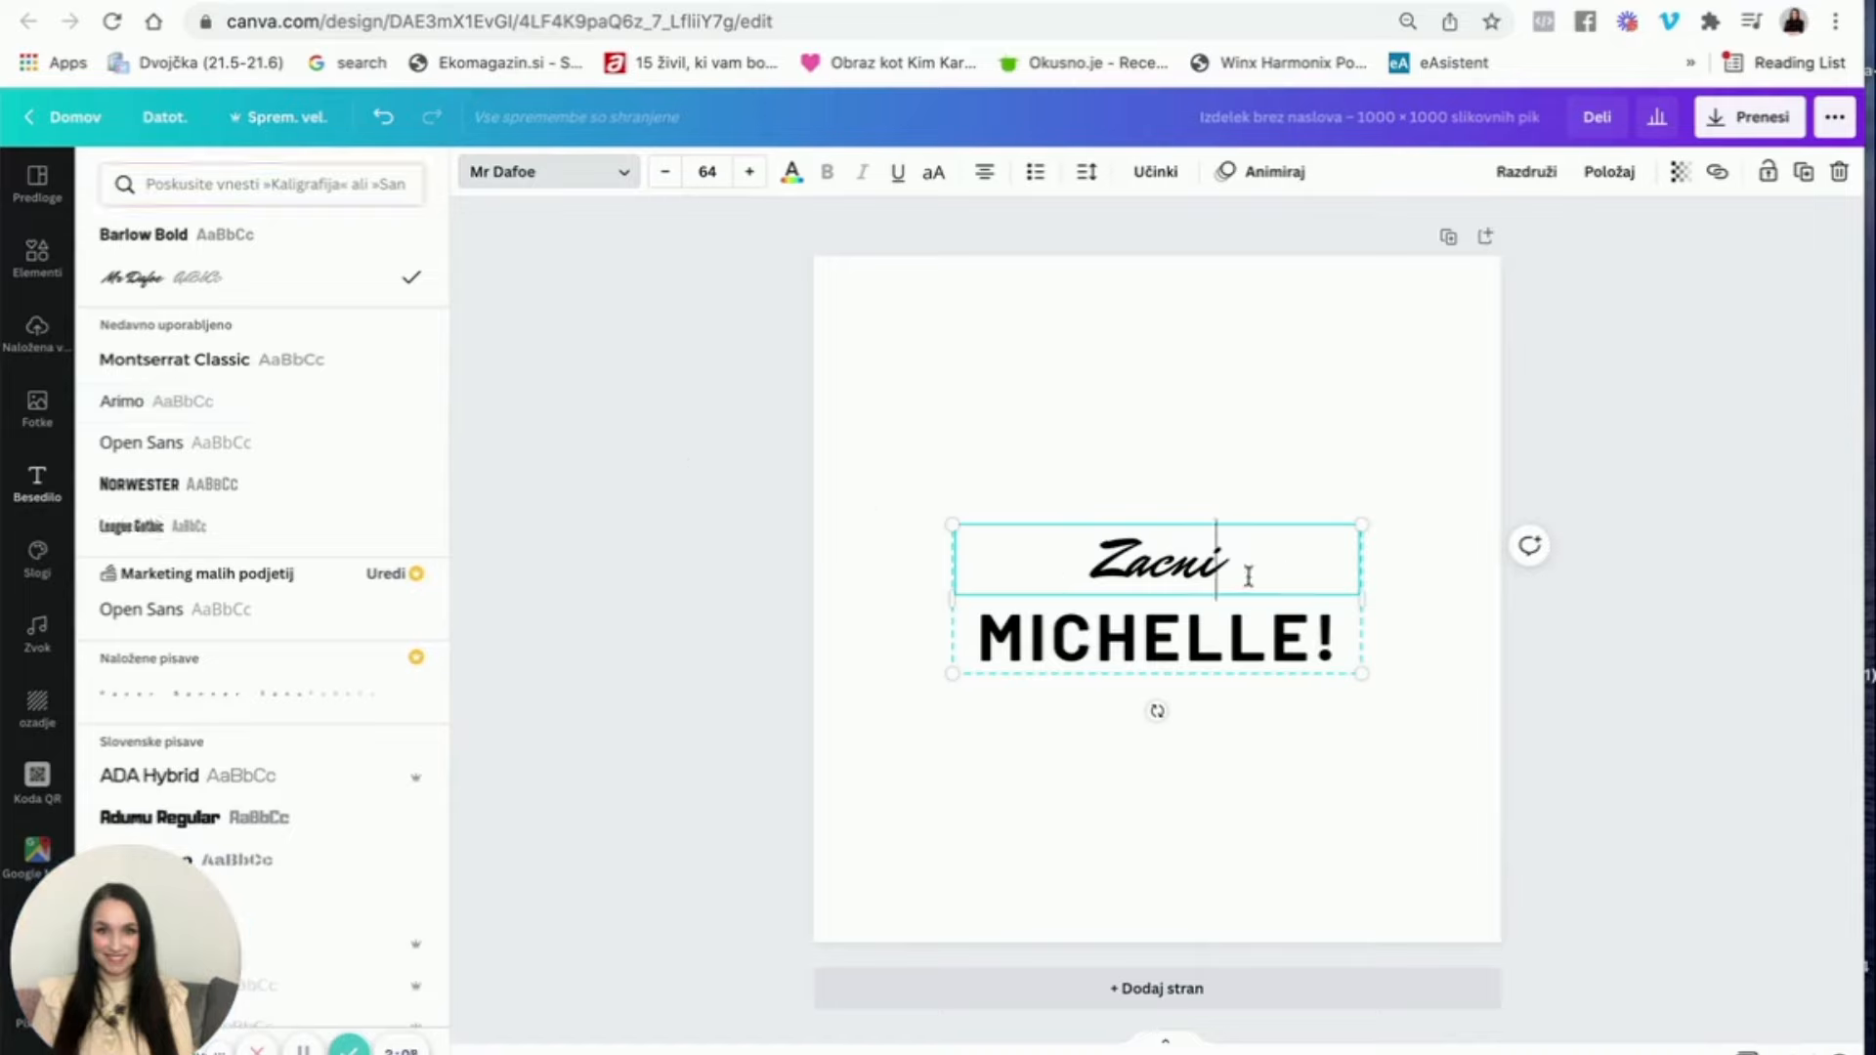
text(svoj)
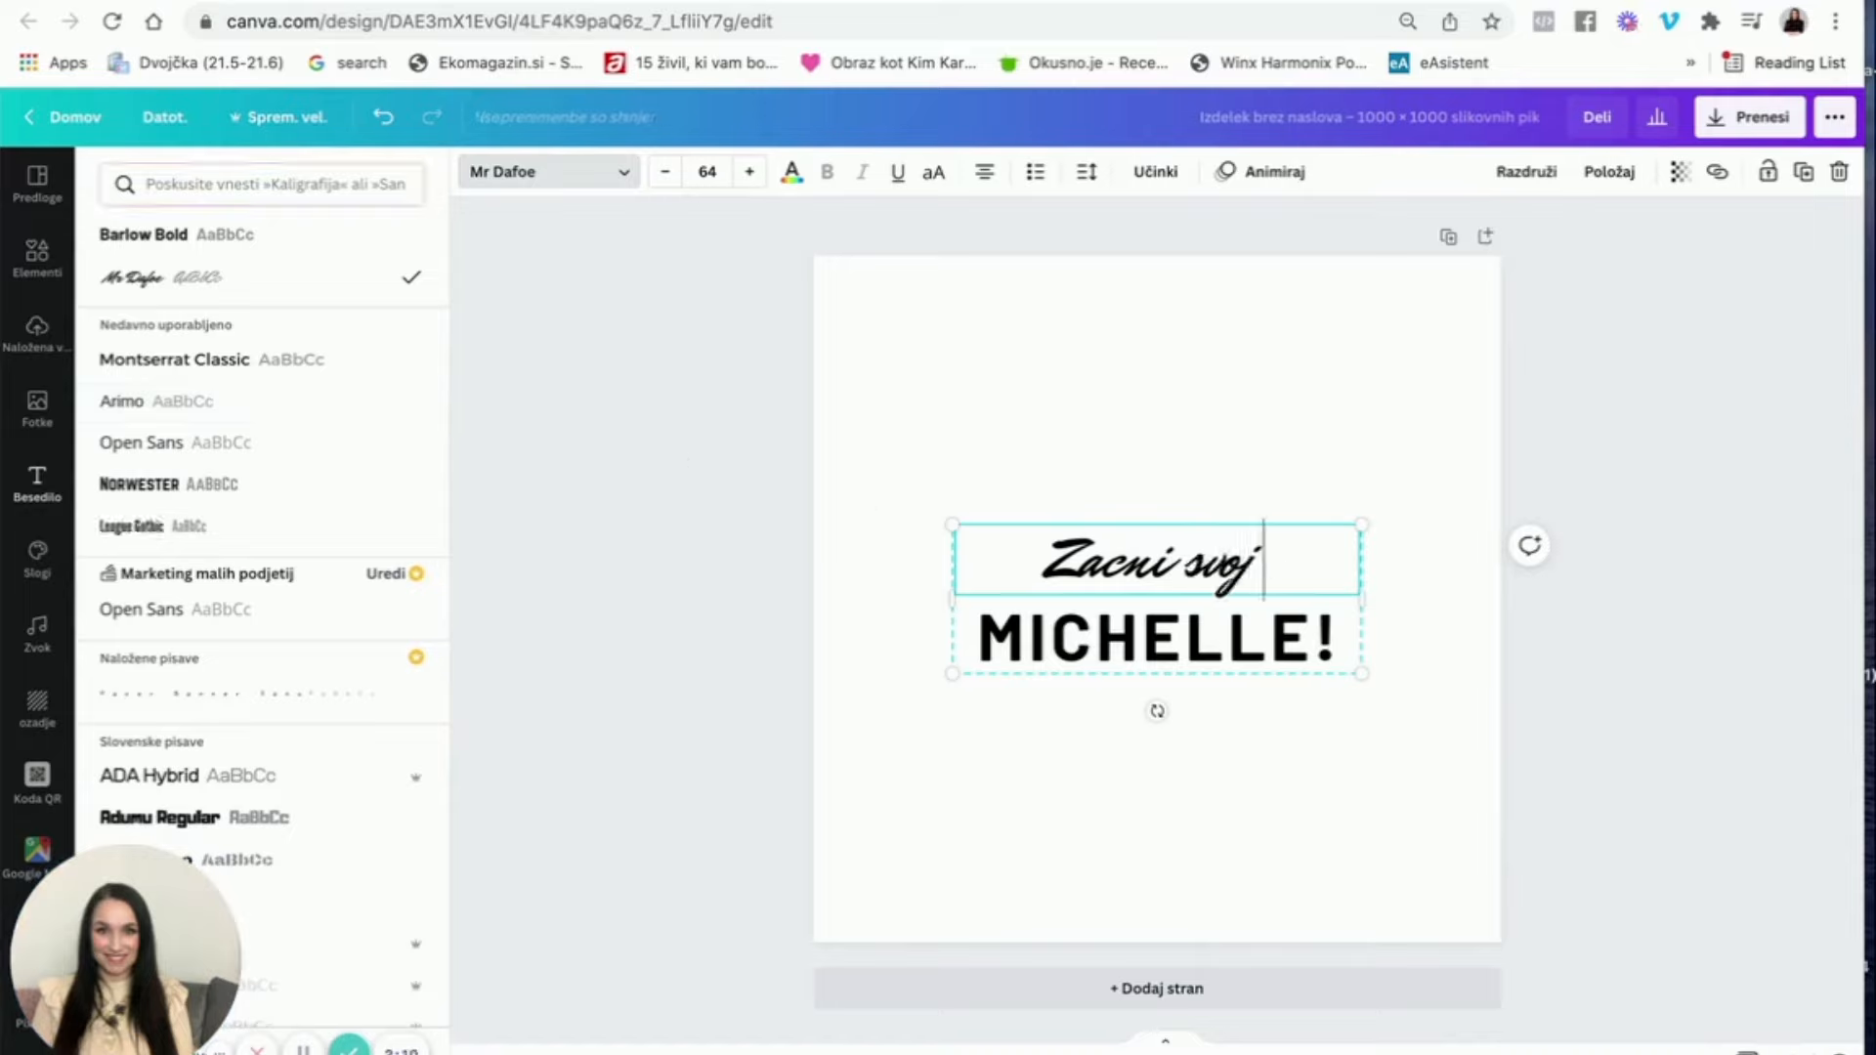
text( posel)
Step: Replace the bold second line of the text group with "NA SPLETU" and close the font list
click(1240, 637)
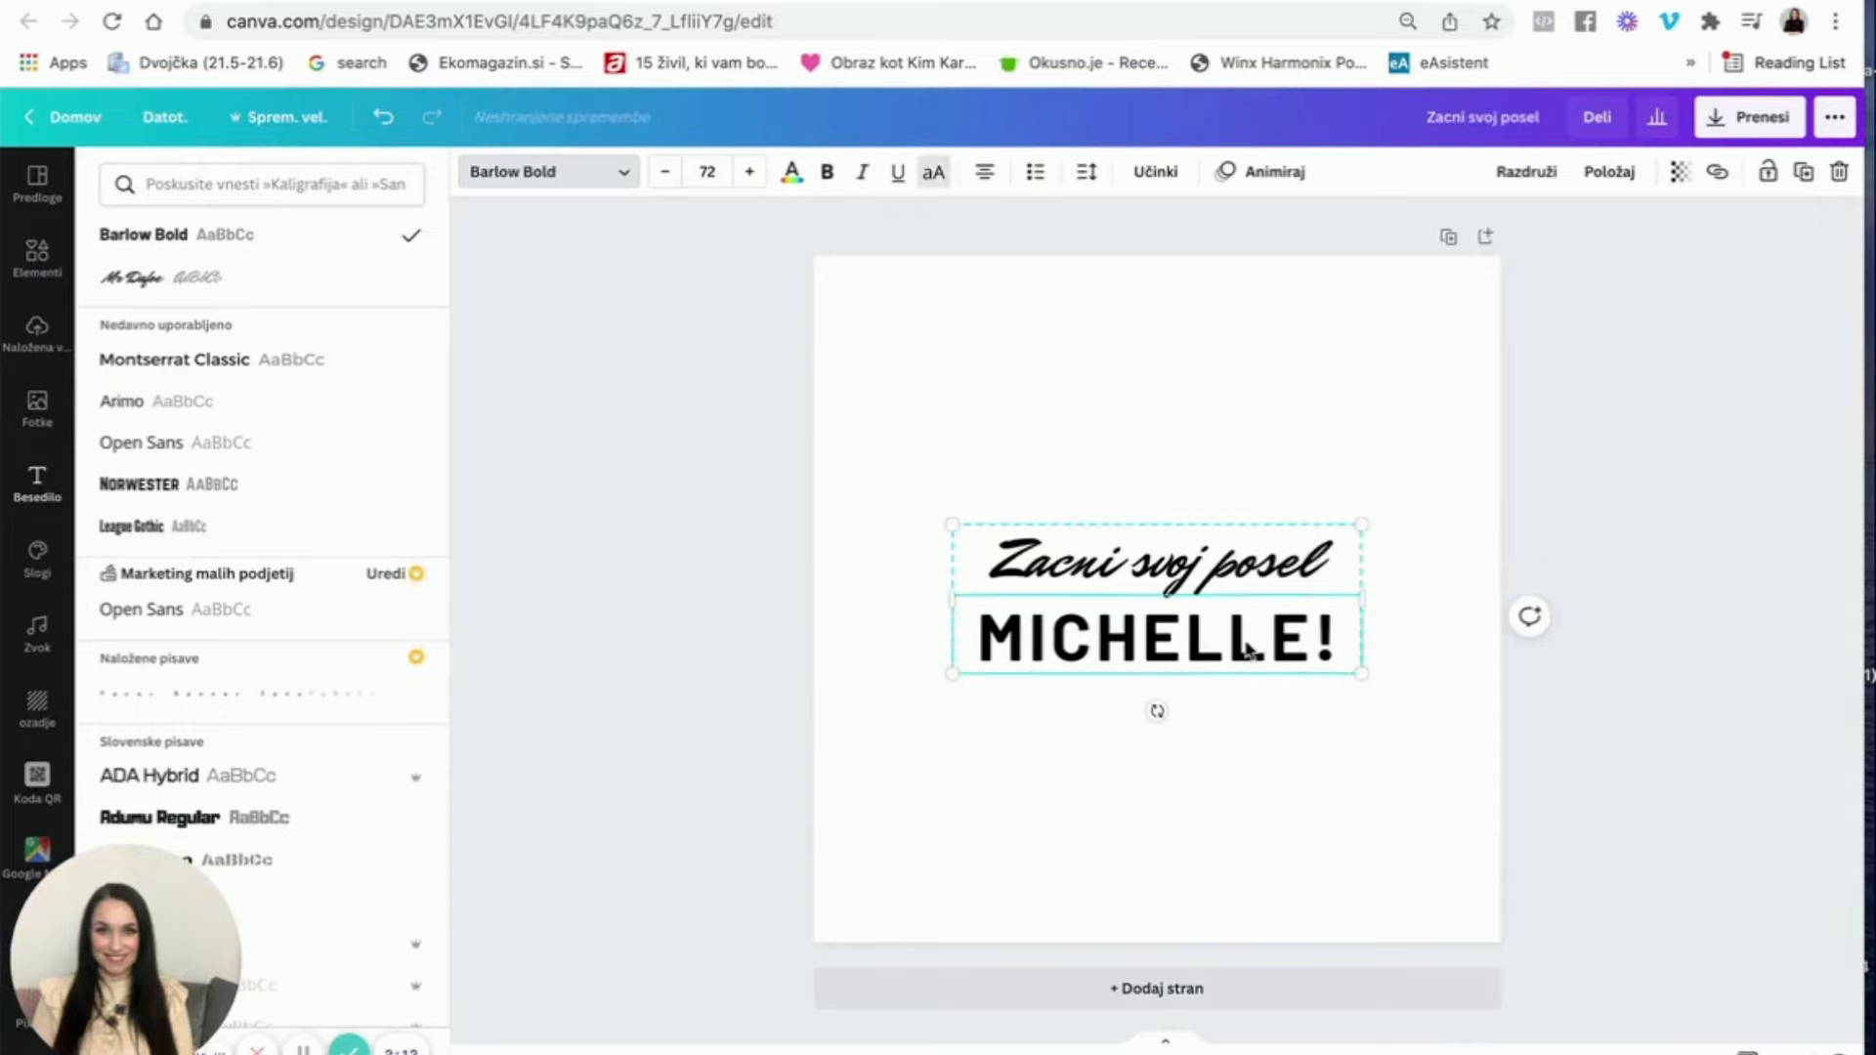
double_click(1245, 642)
text(NA SPLETU)
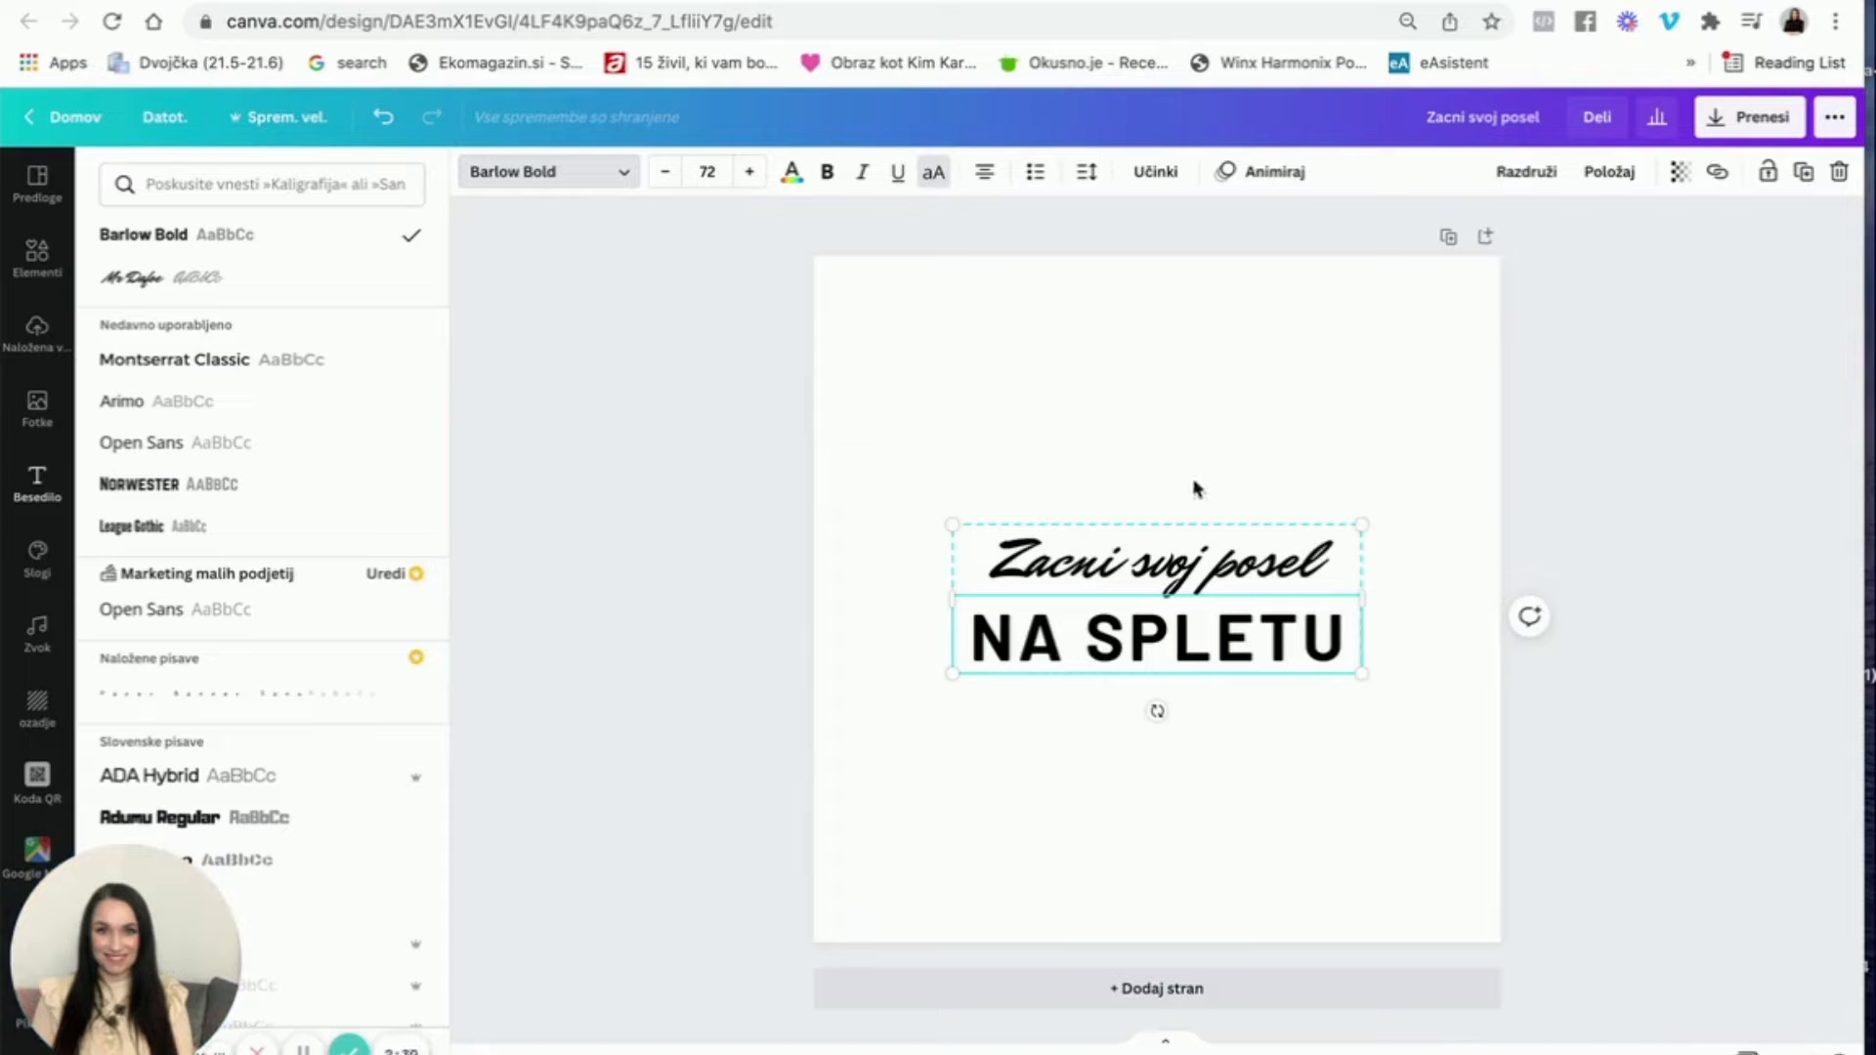
key(Escape)
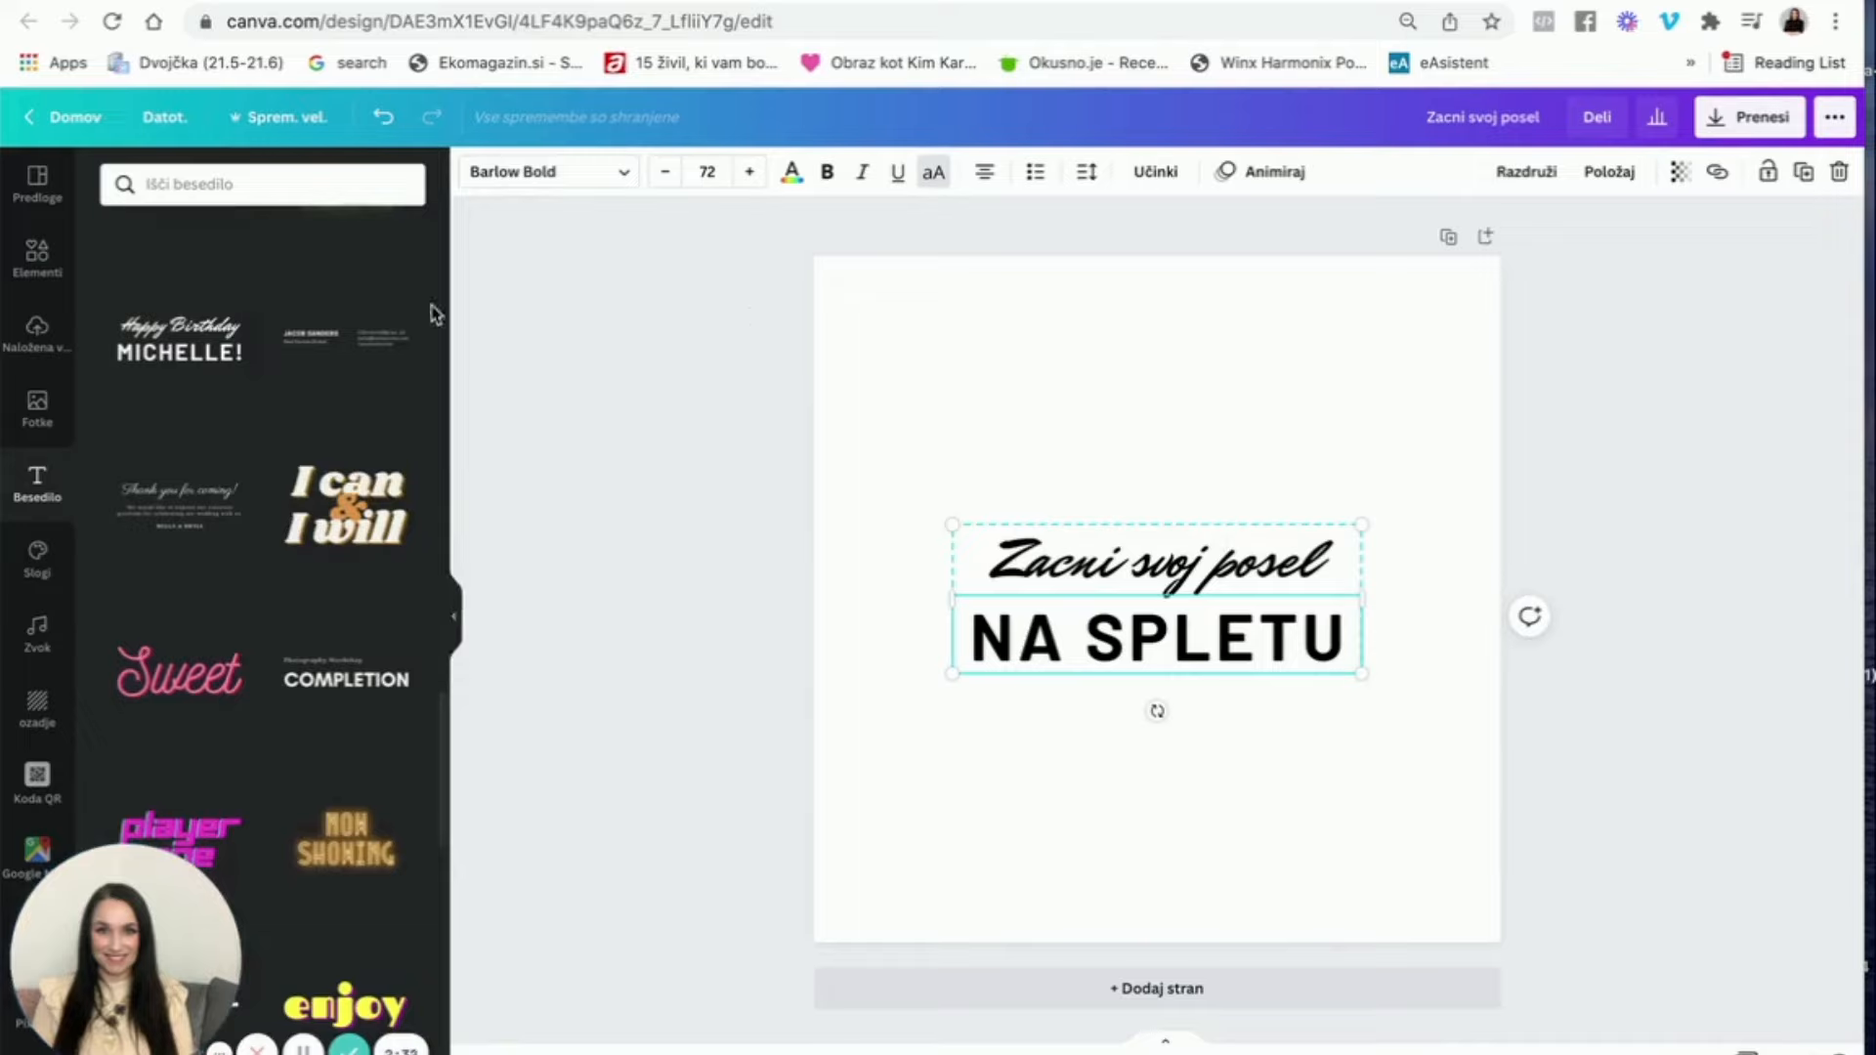
Step: Search the uploaded files for "LOGO" and add the stacked Marketing Malih Podjetij butterfly logo to the page
click(39, 331)
click(156, 184)
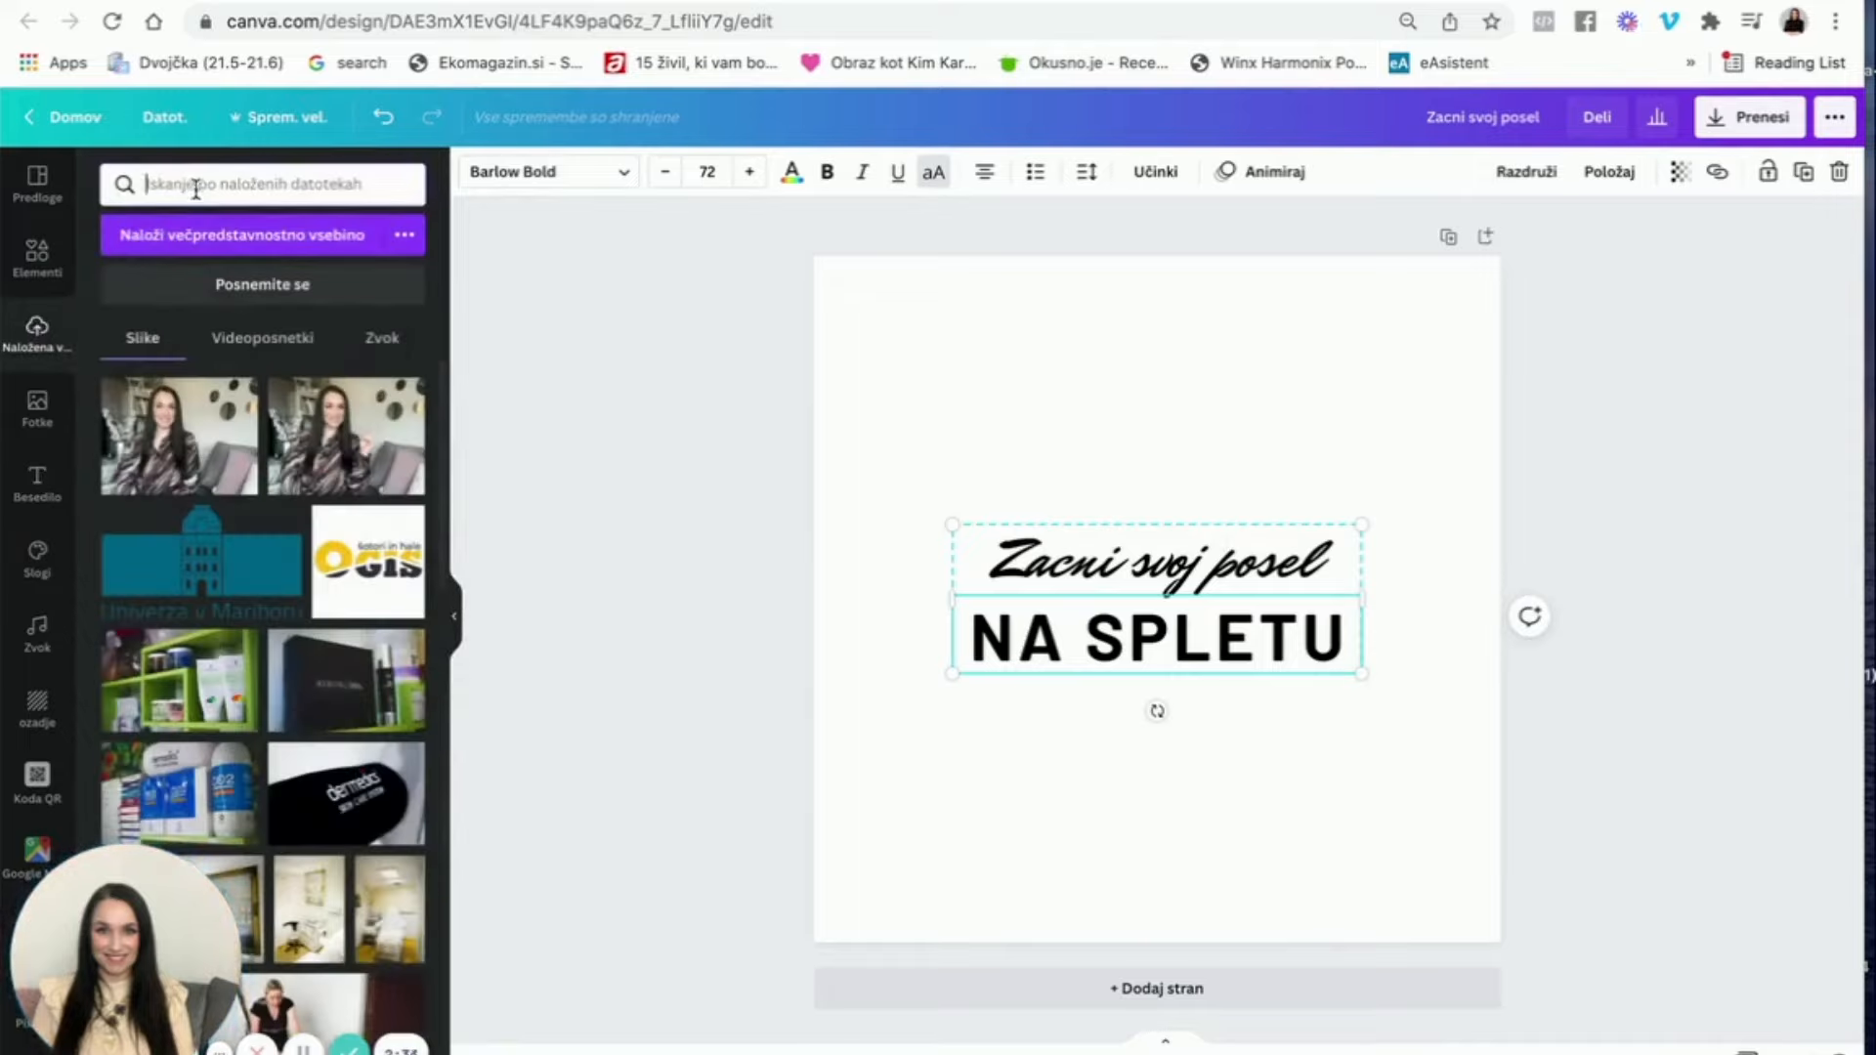
text(uOGO)
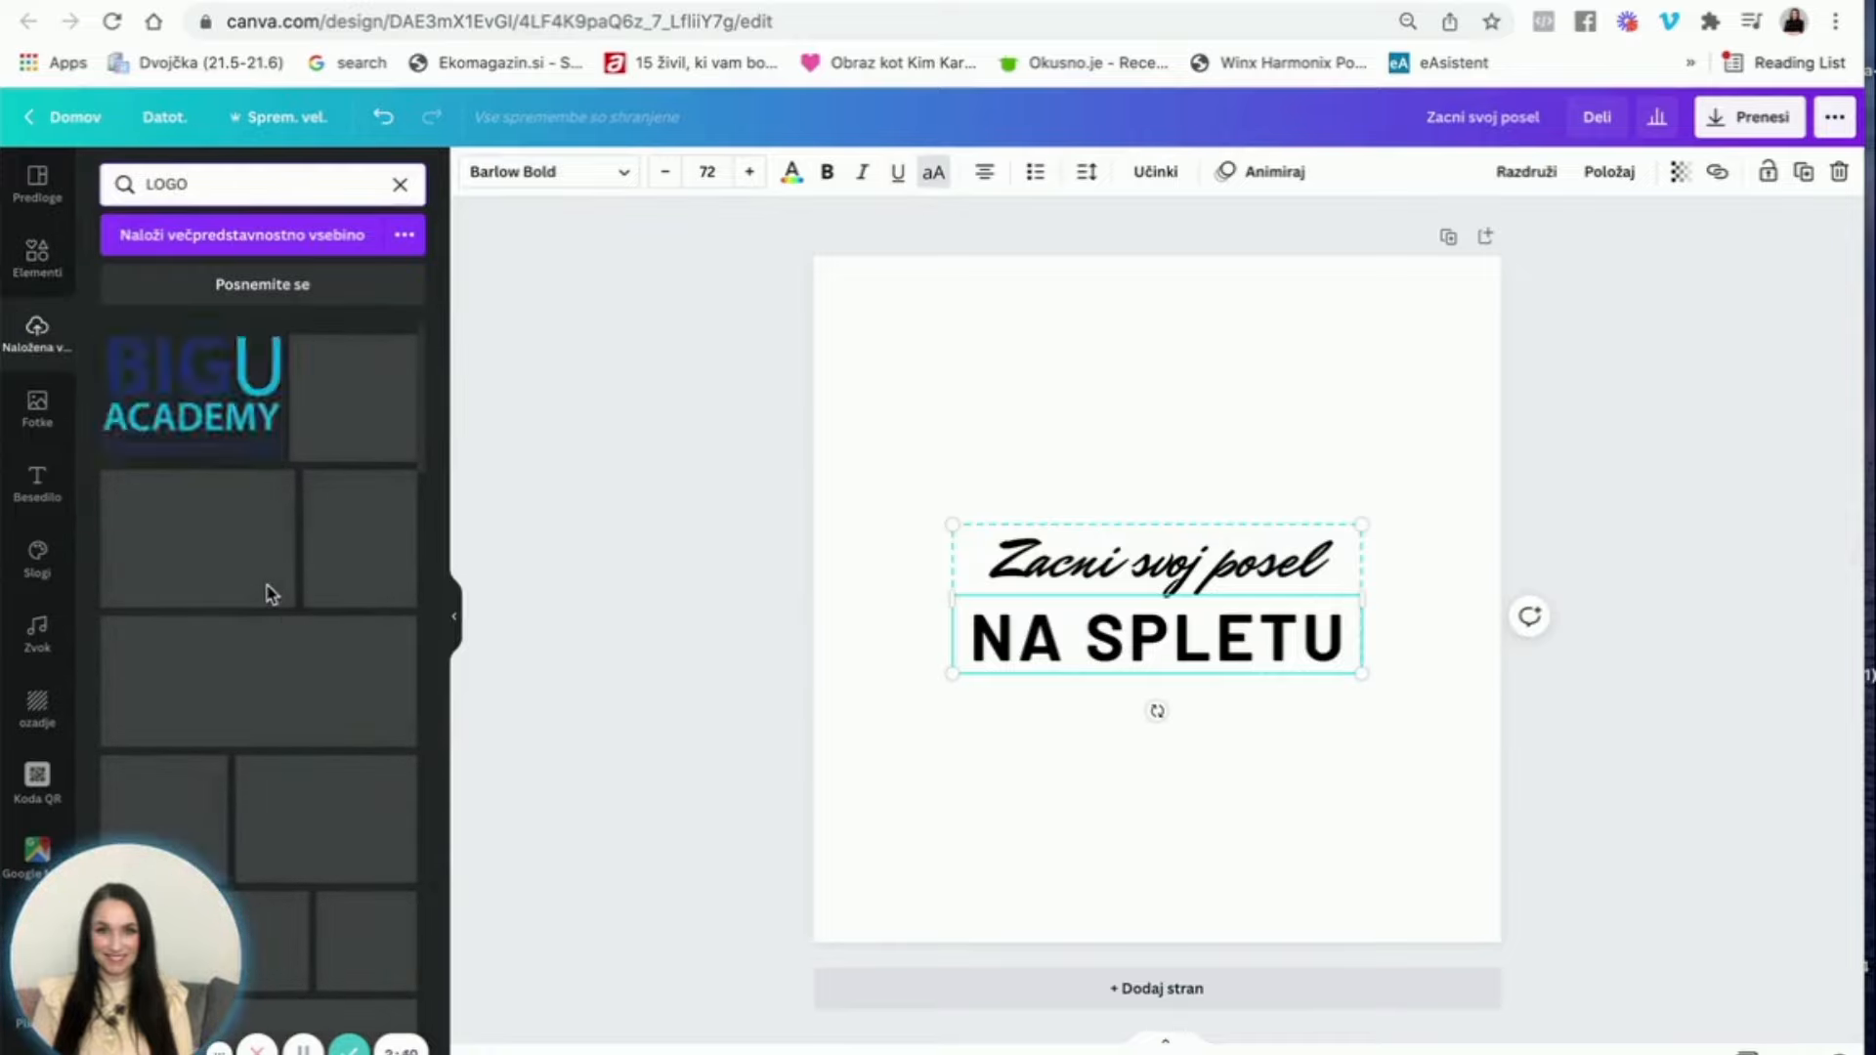
scroll(270, 593, down, 15)
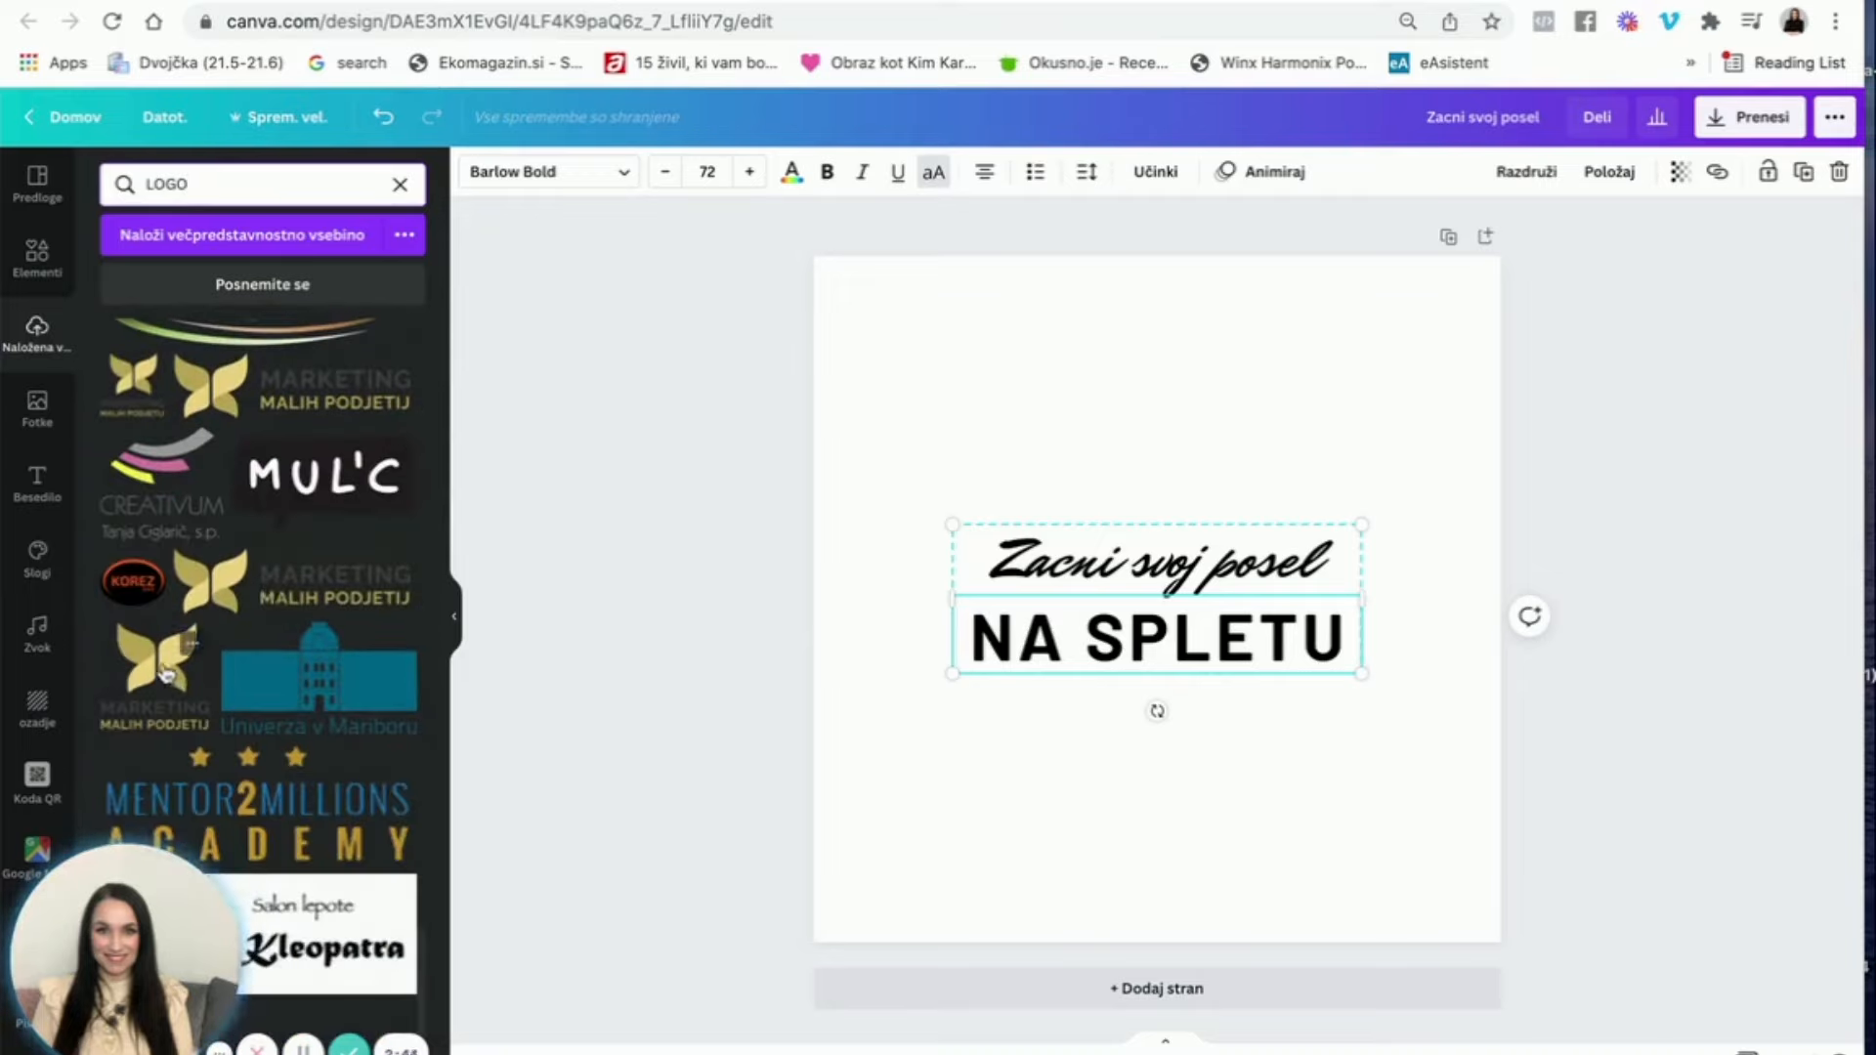
click(1152, 703)
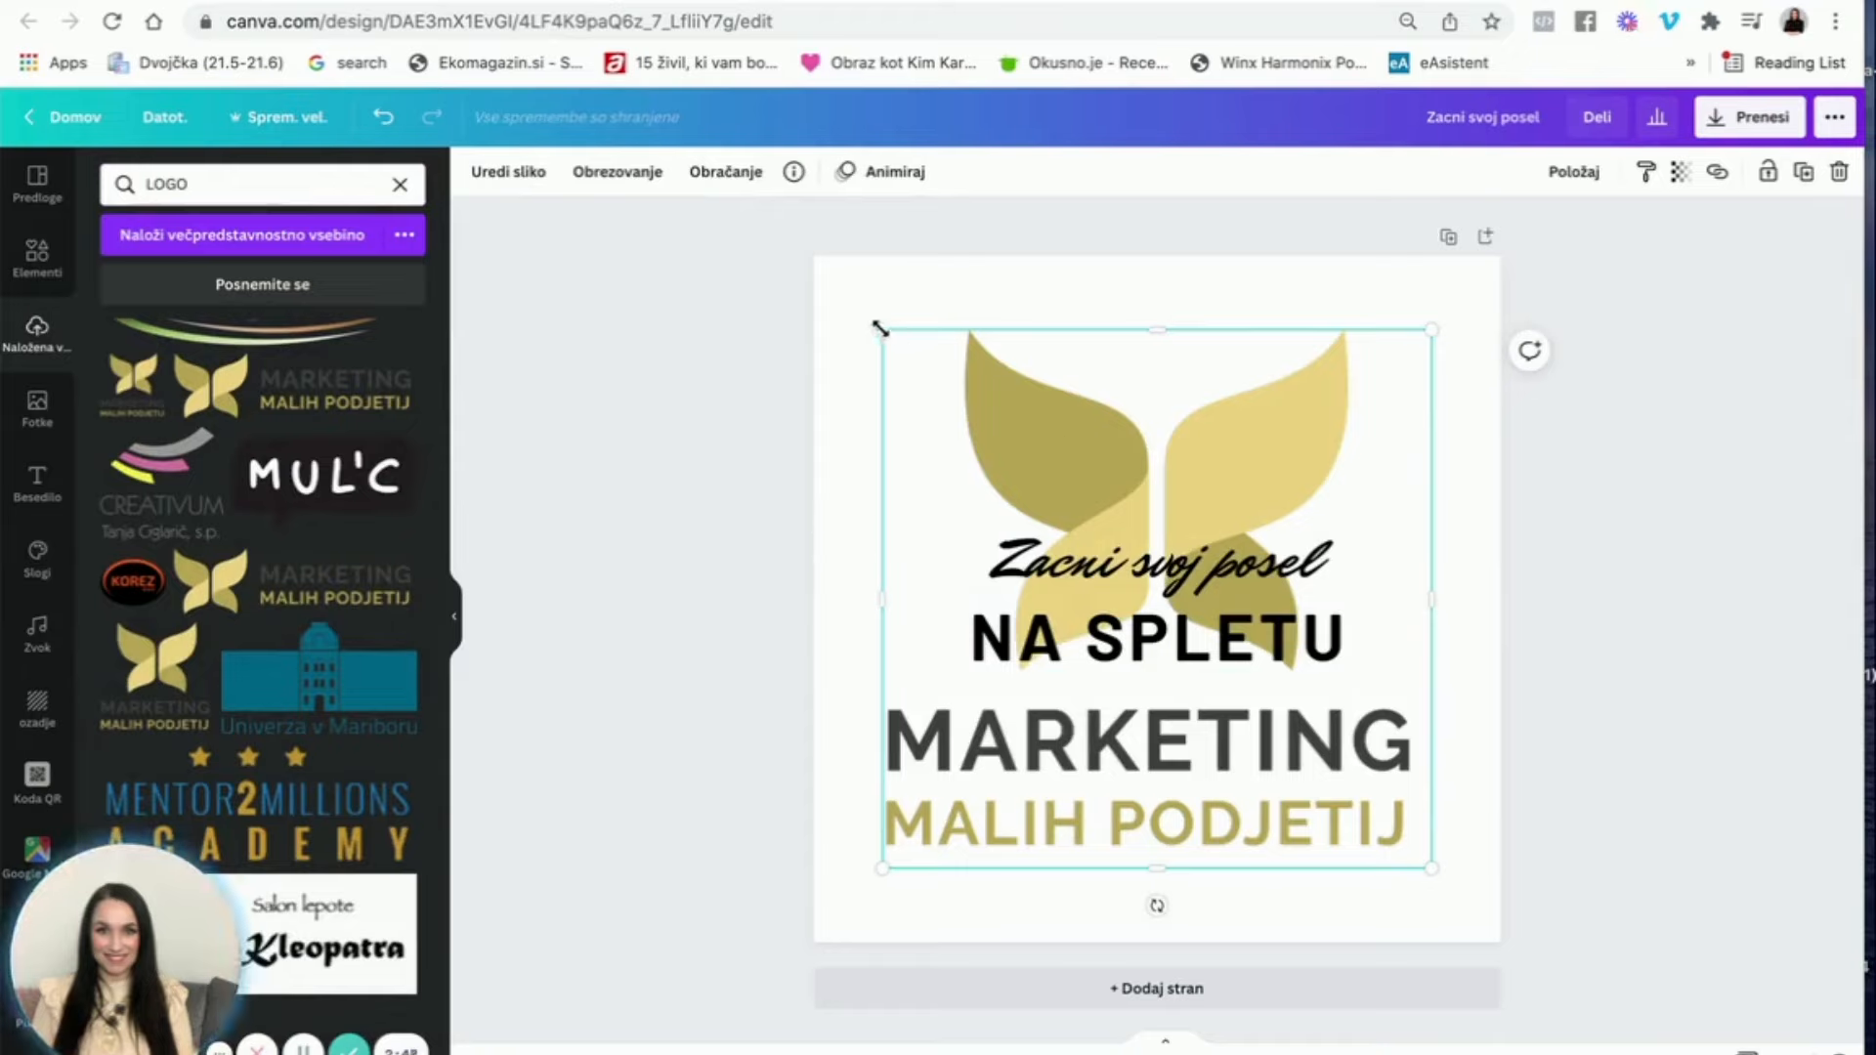
Step: Shrink the logo towards the page's lower-right area and crop away the lettering so only the butterfly remains
drag(880, 330, 1286, 726)
drag(1359, 865, 1361, 820)
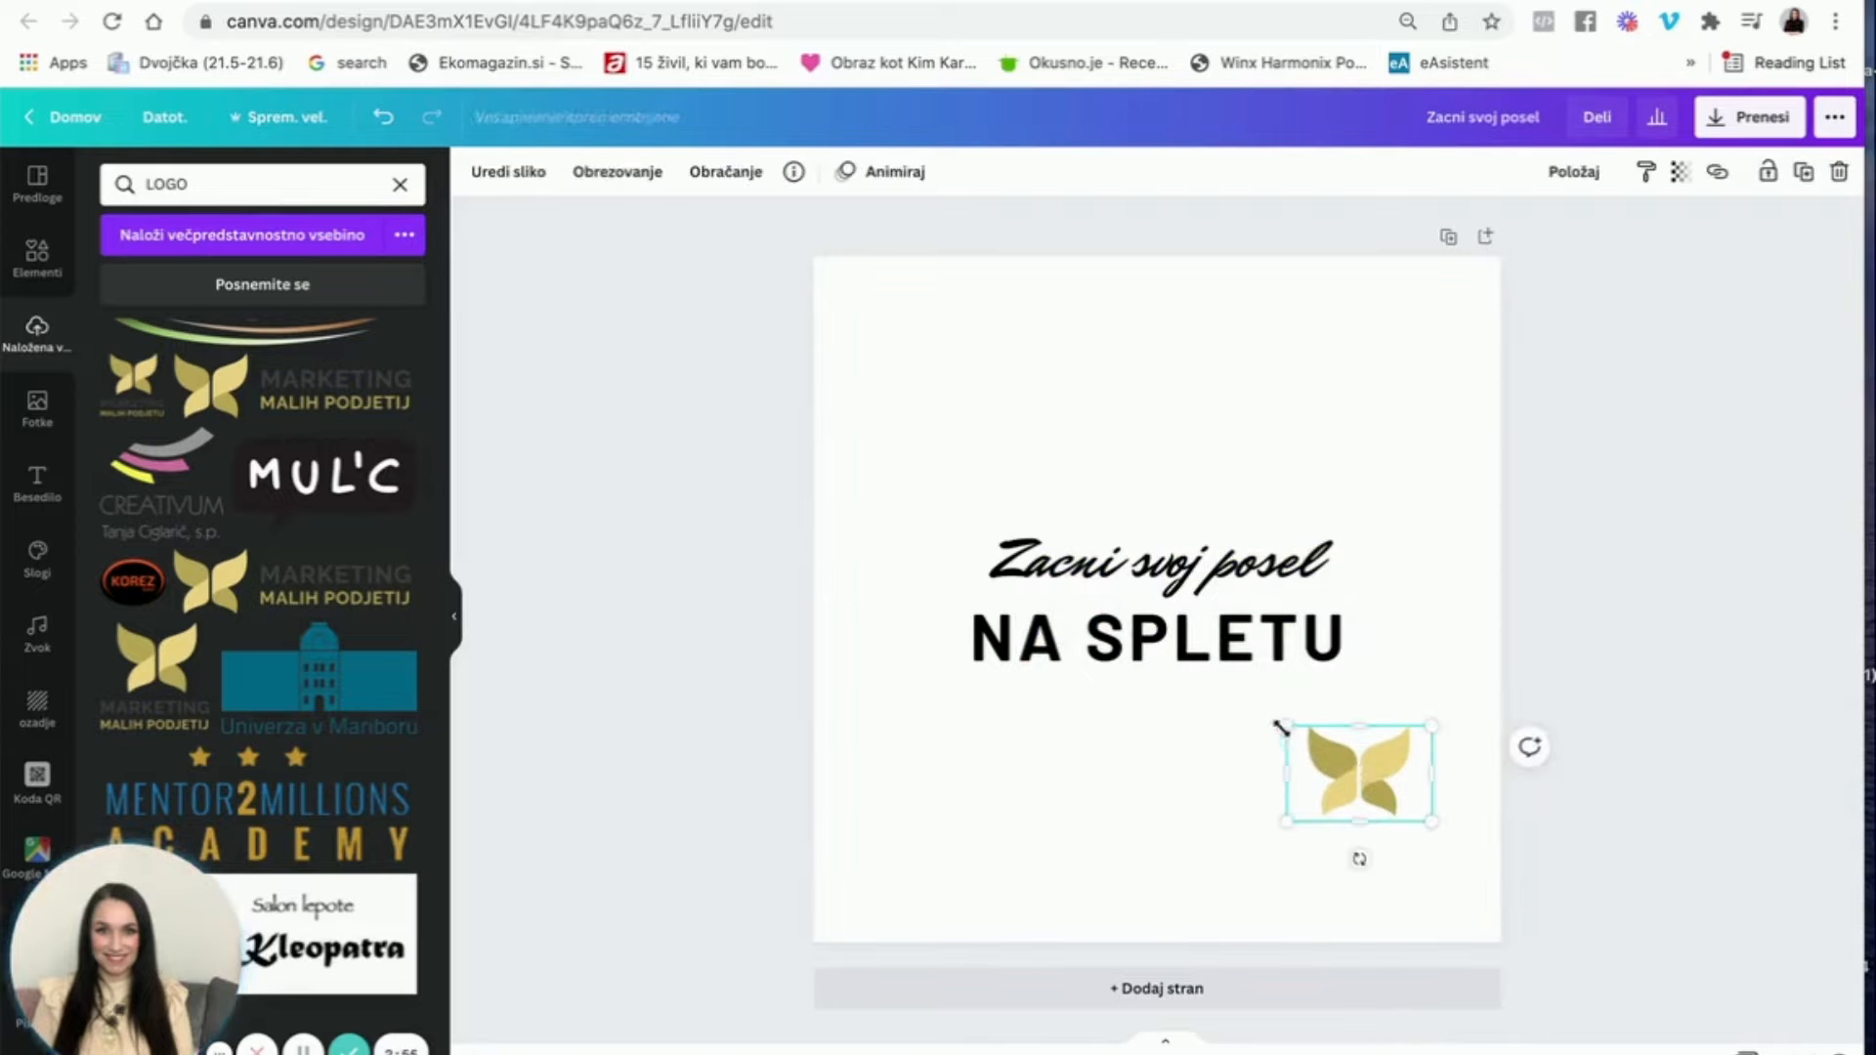
Step: Shrink the butterfly and place it just above the end of the script line "Zacni svoj posel", enlarging it slightly there
drag(1286, 726, 1357, 754)
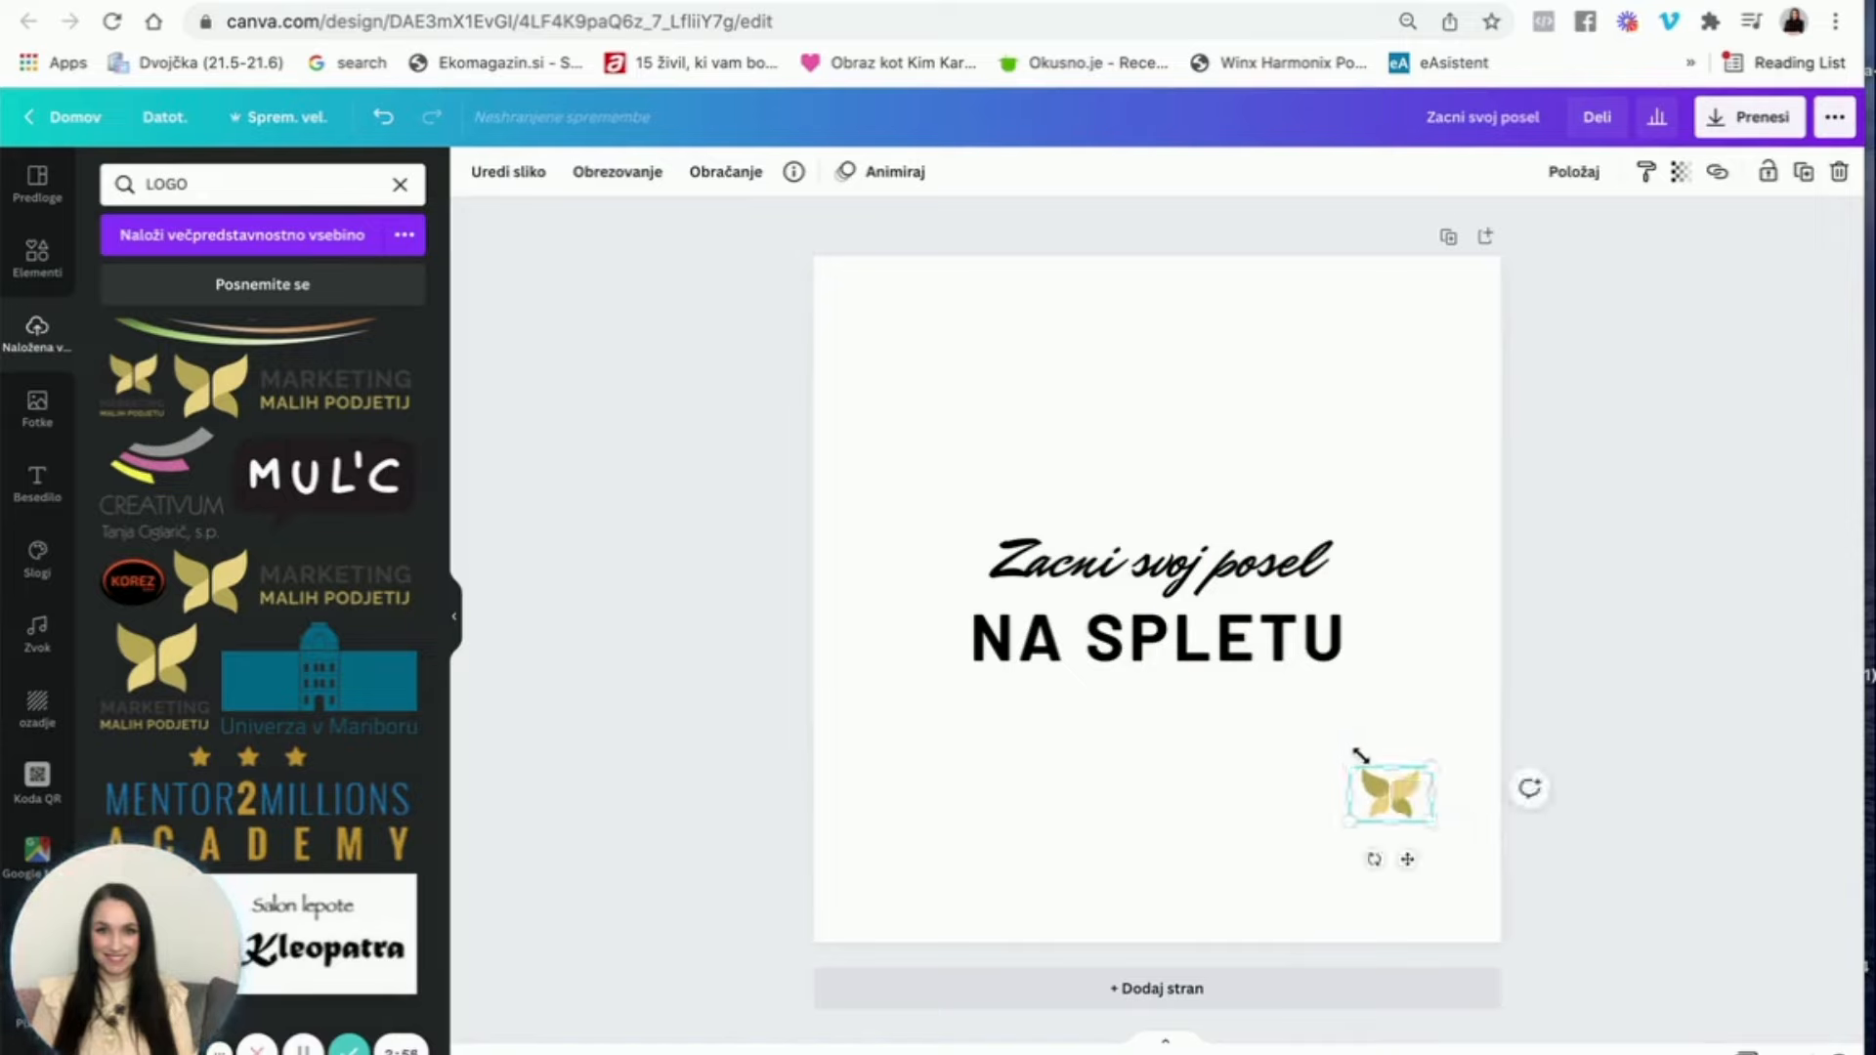
drag(1407, 859, 1364, 558)
drag(1384, 458, 1409, 441)
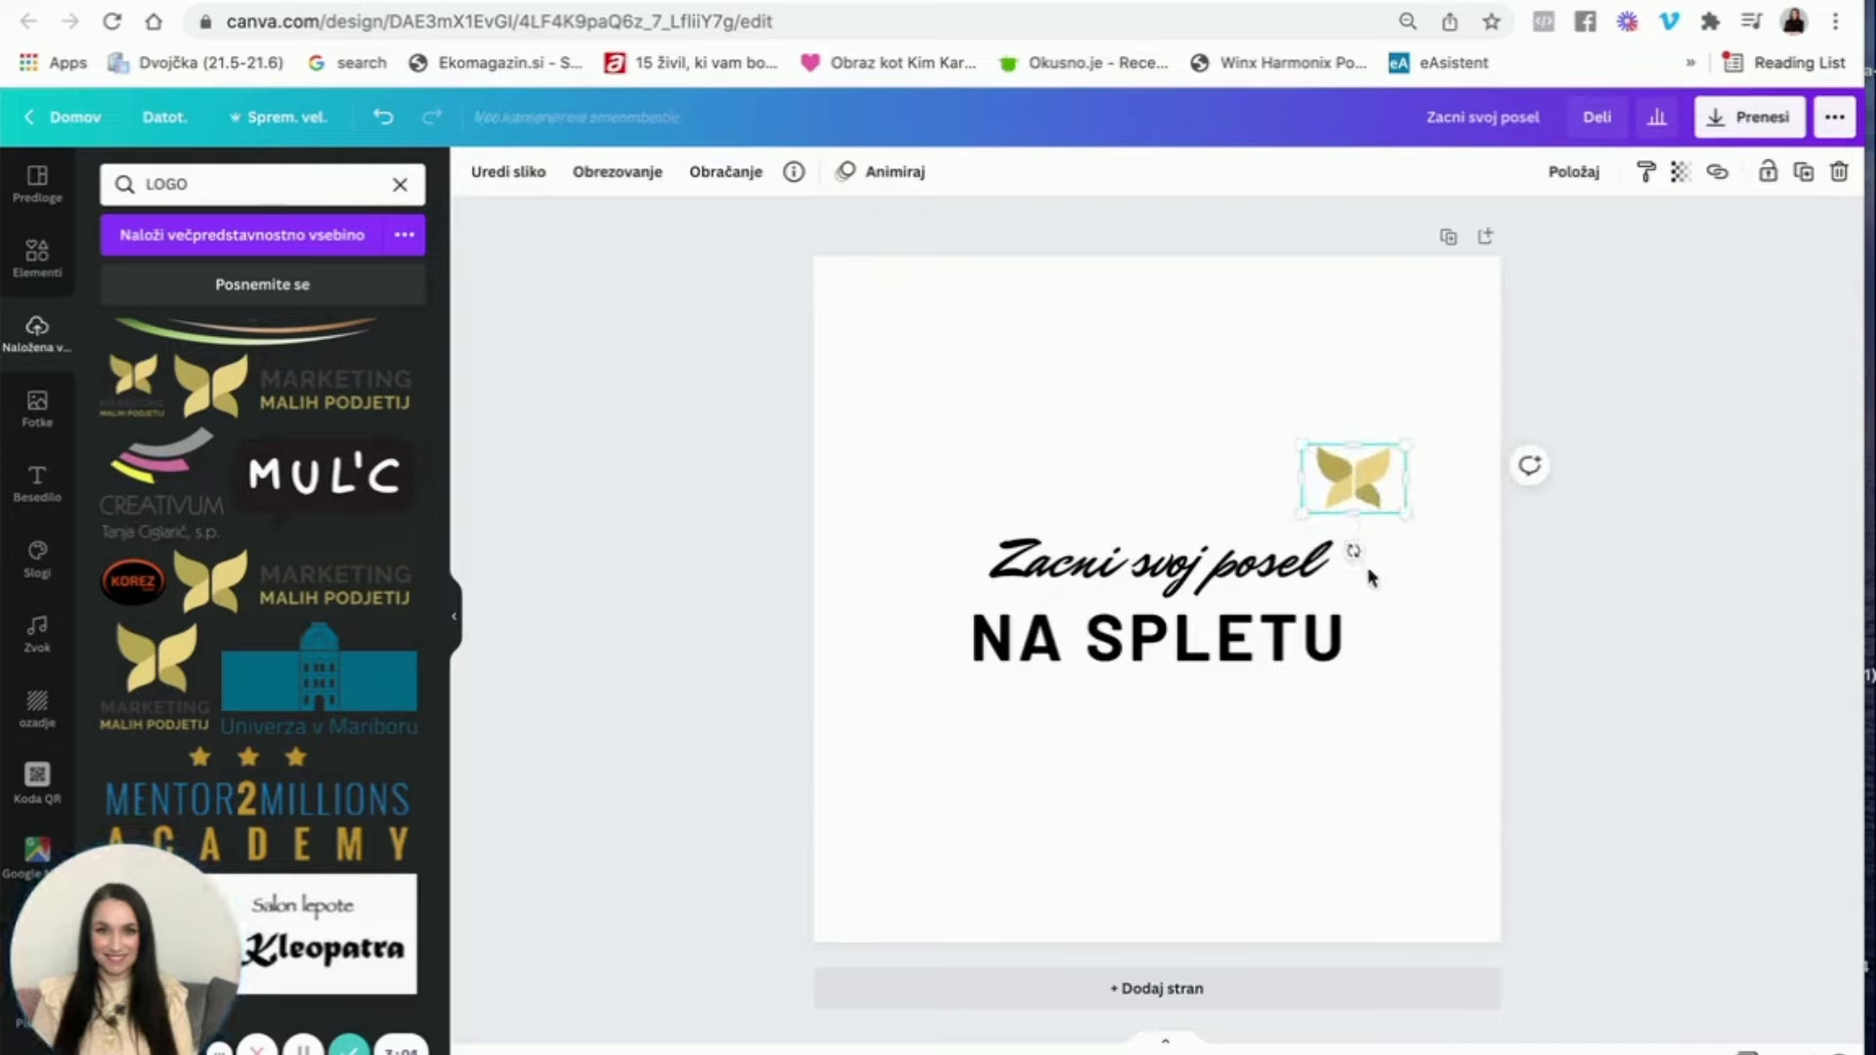
Step: Tilt the butterfly counterclockwise, enlarge it slightly and nudge it into place above the end of the script line
drag(1355, 552, 1412, 522)
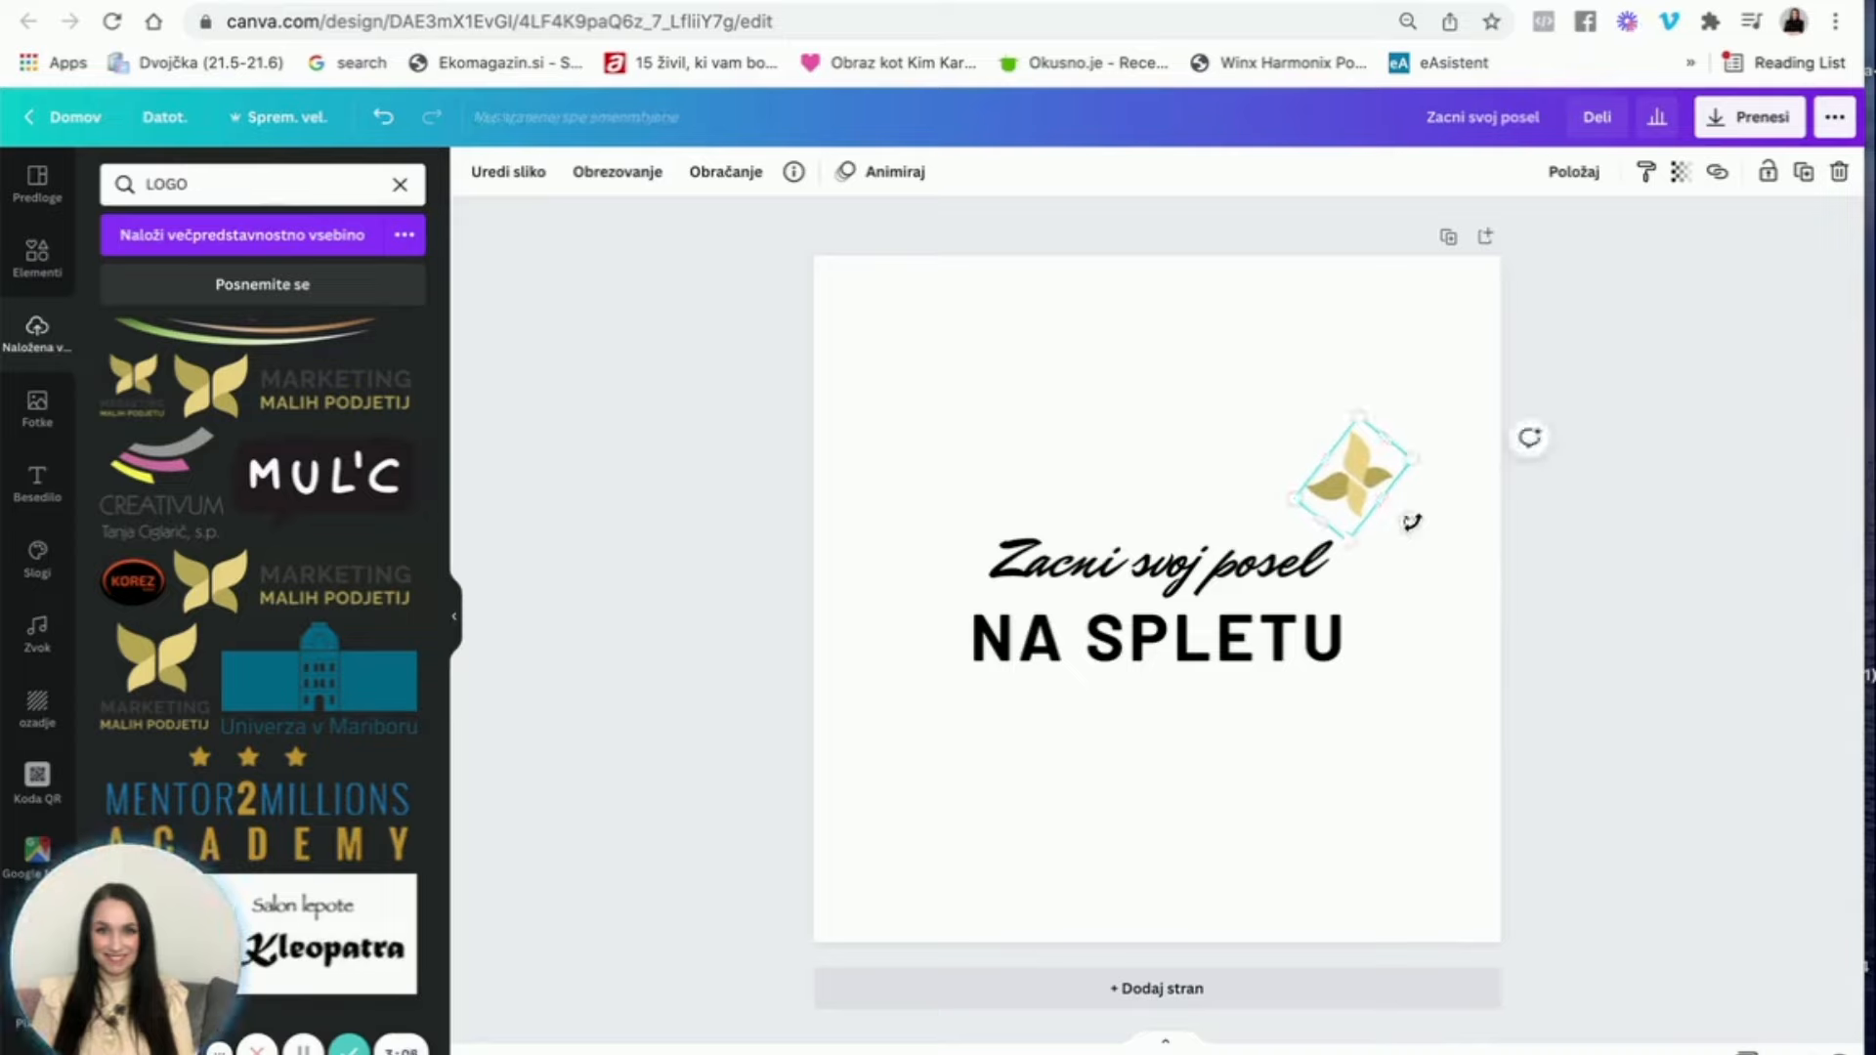
drag(1355, 406, 1356, 397)
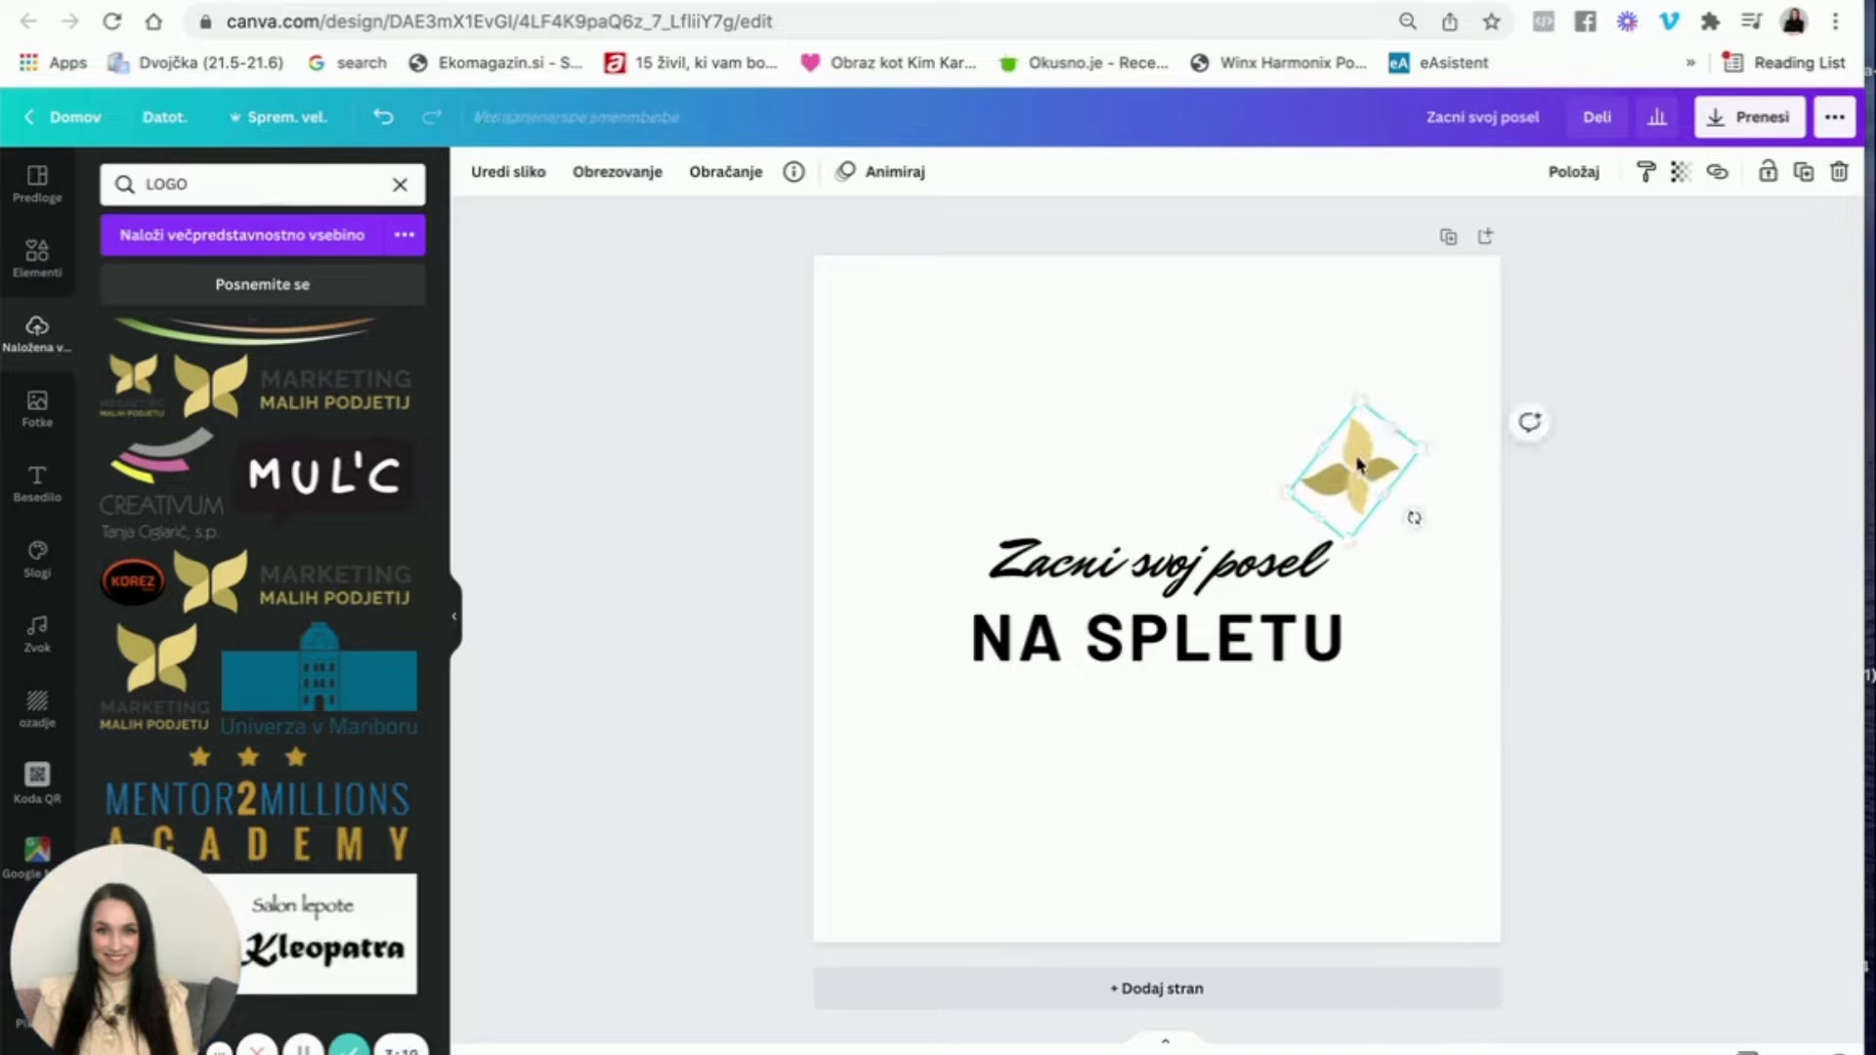
drag(1357, 470, 1364, 478)
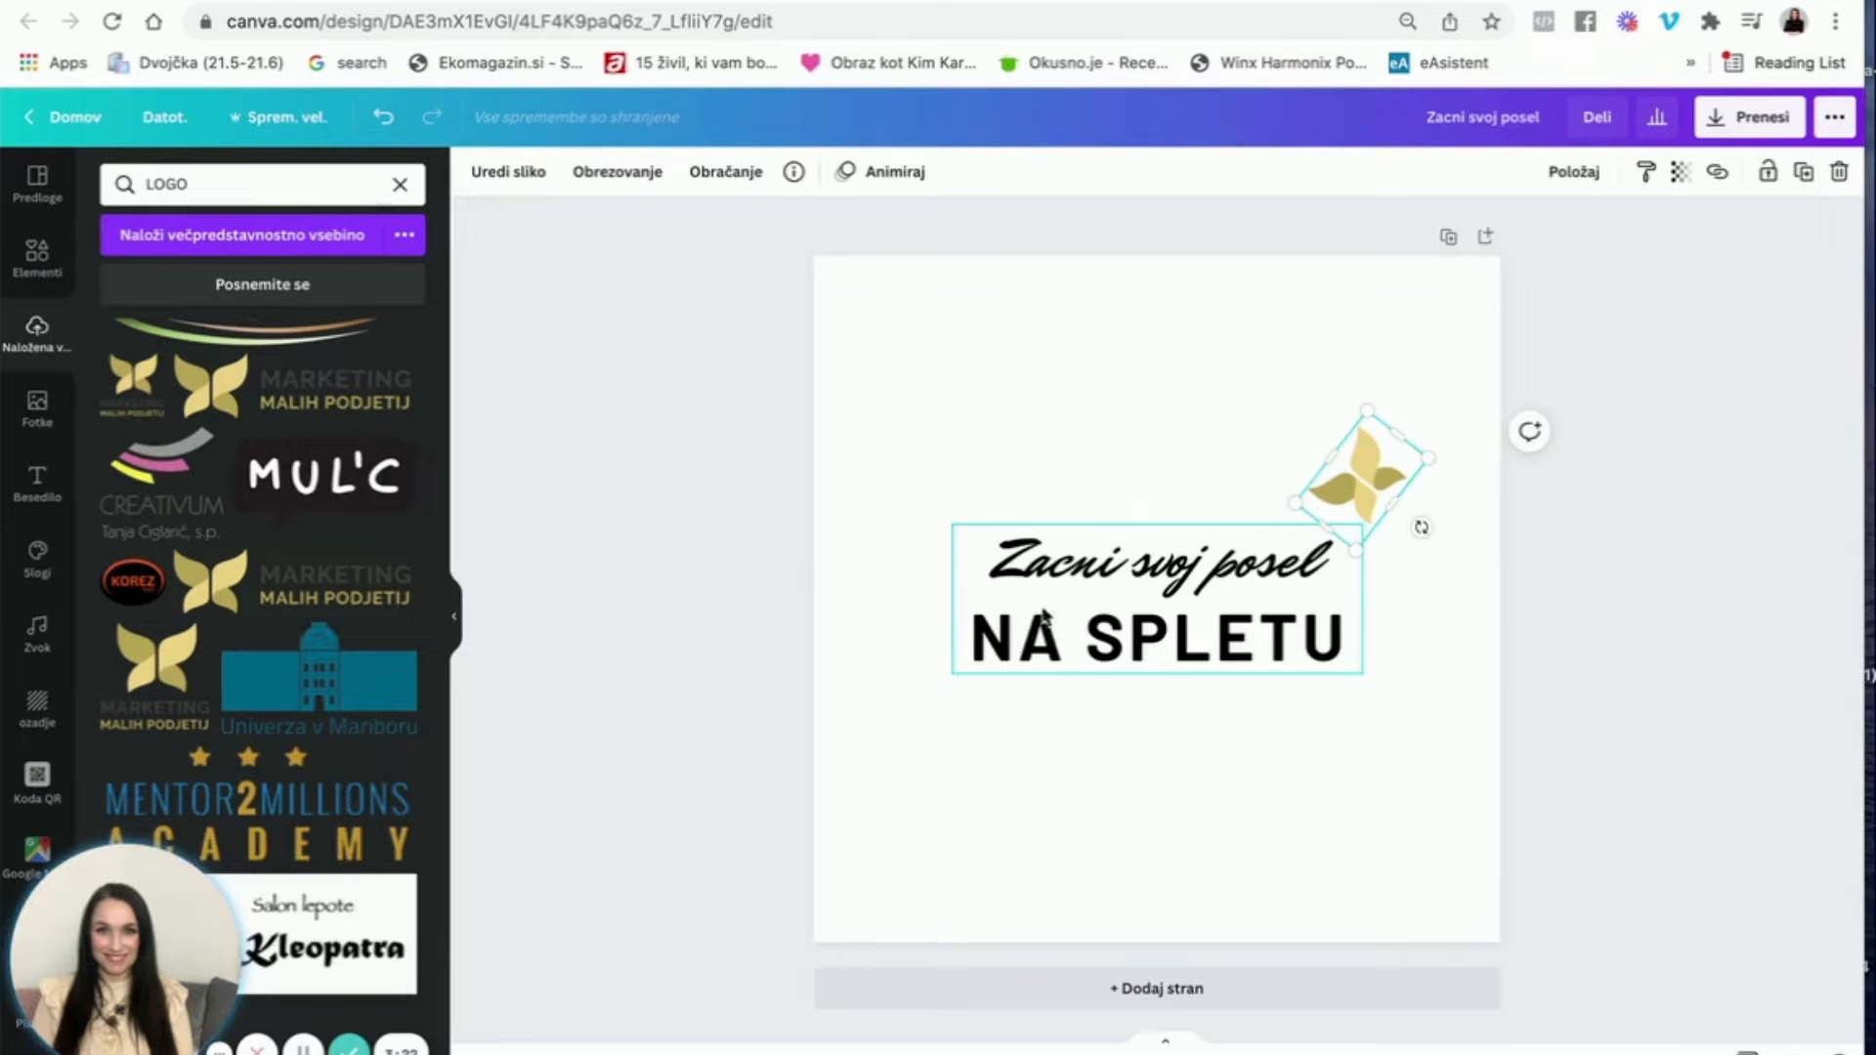
Step: Recolour the "NA SPLETU" line with the dark gold taken from the logo image, then deselect the text
click(1124, 625)
double_click(1060, 602)
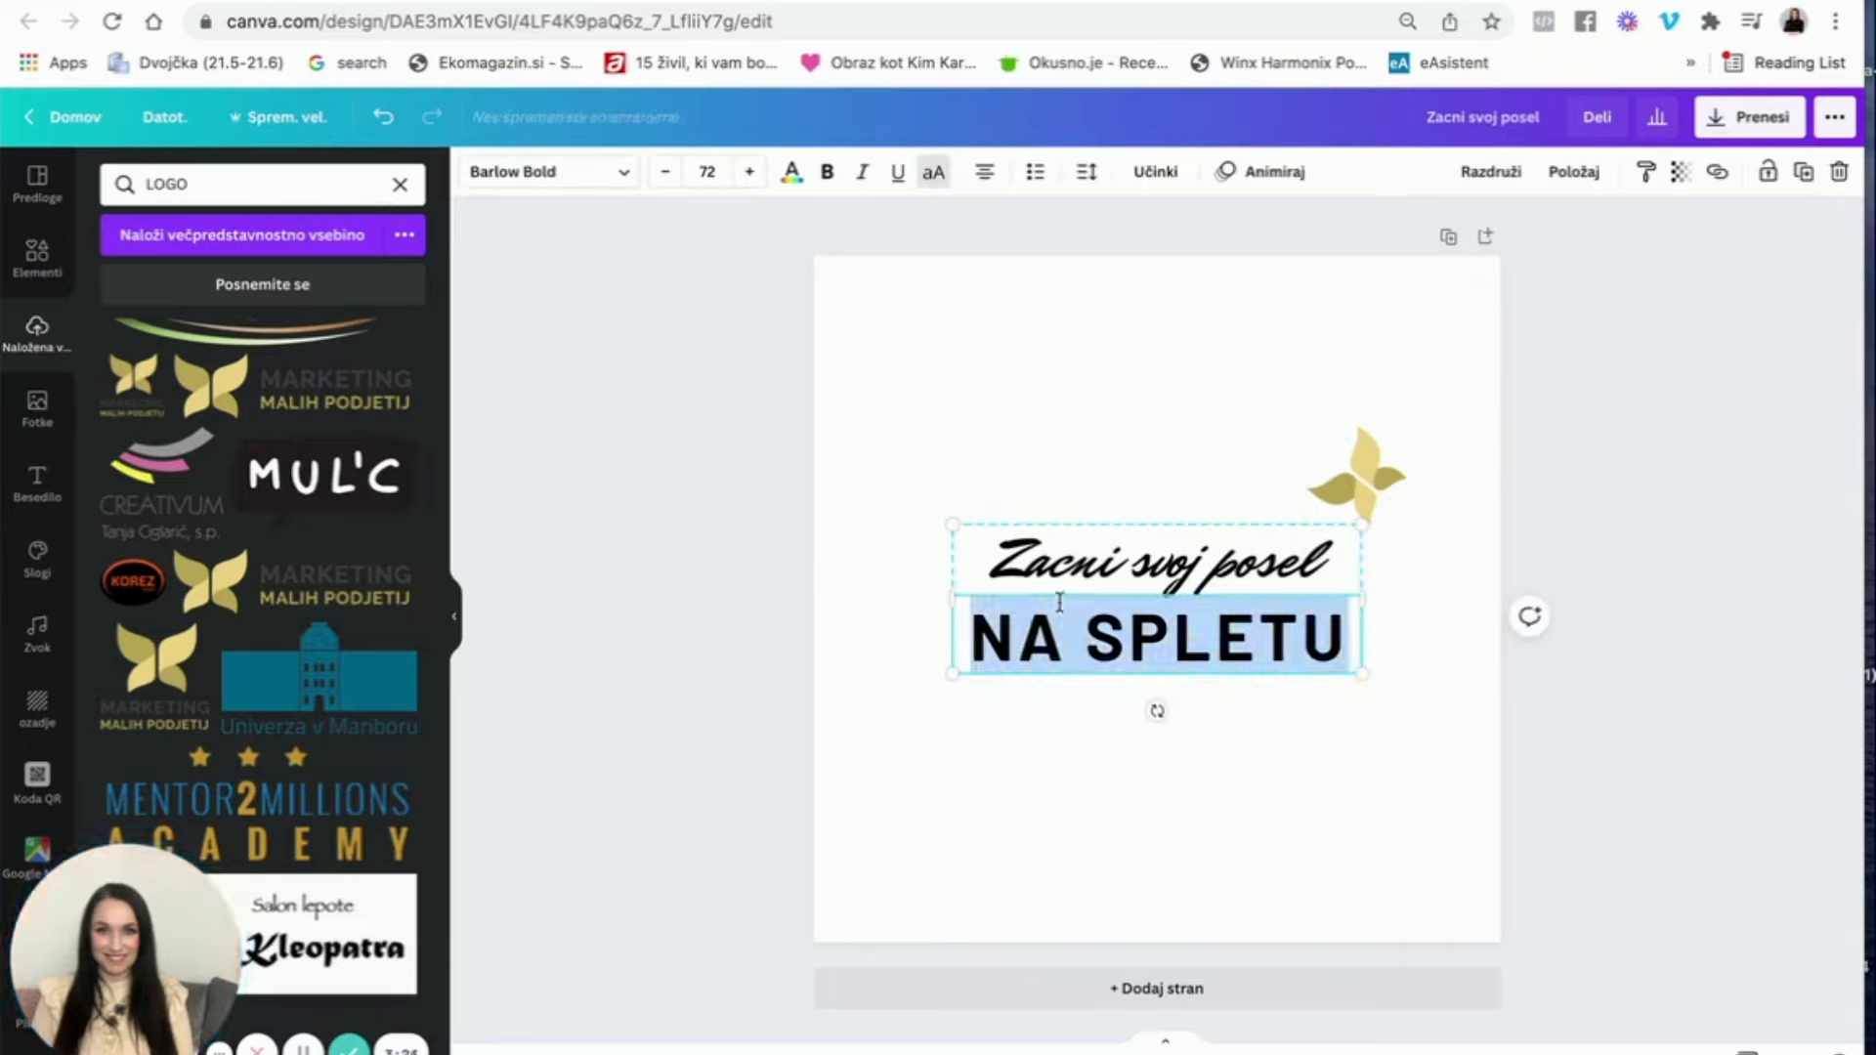
click(792, 174)
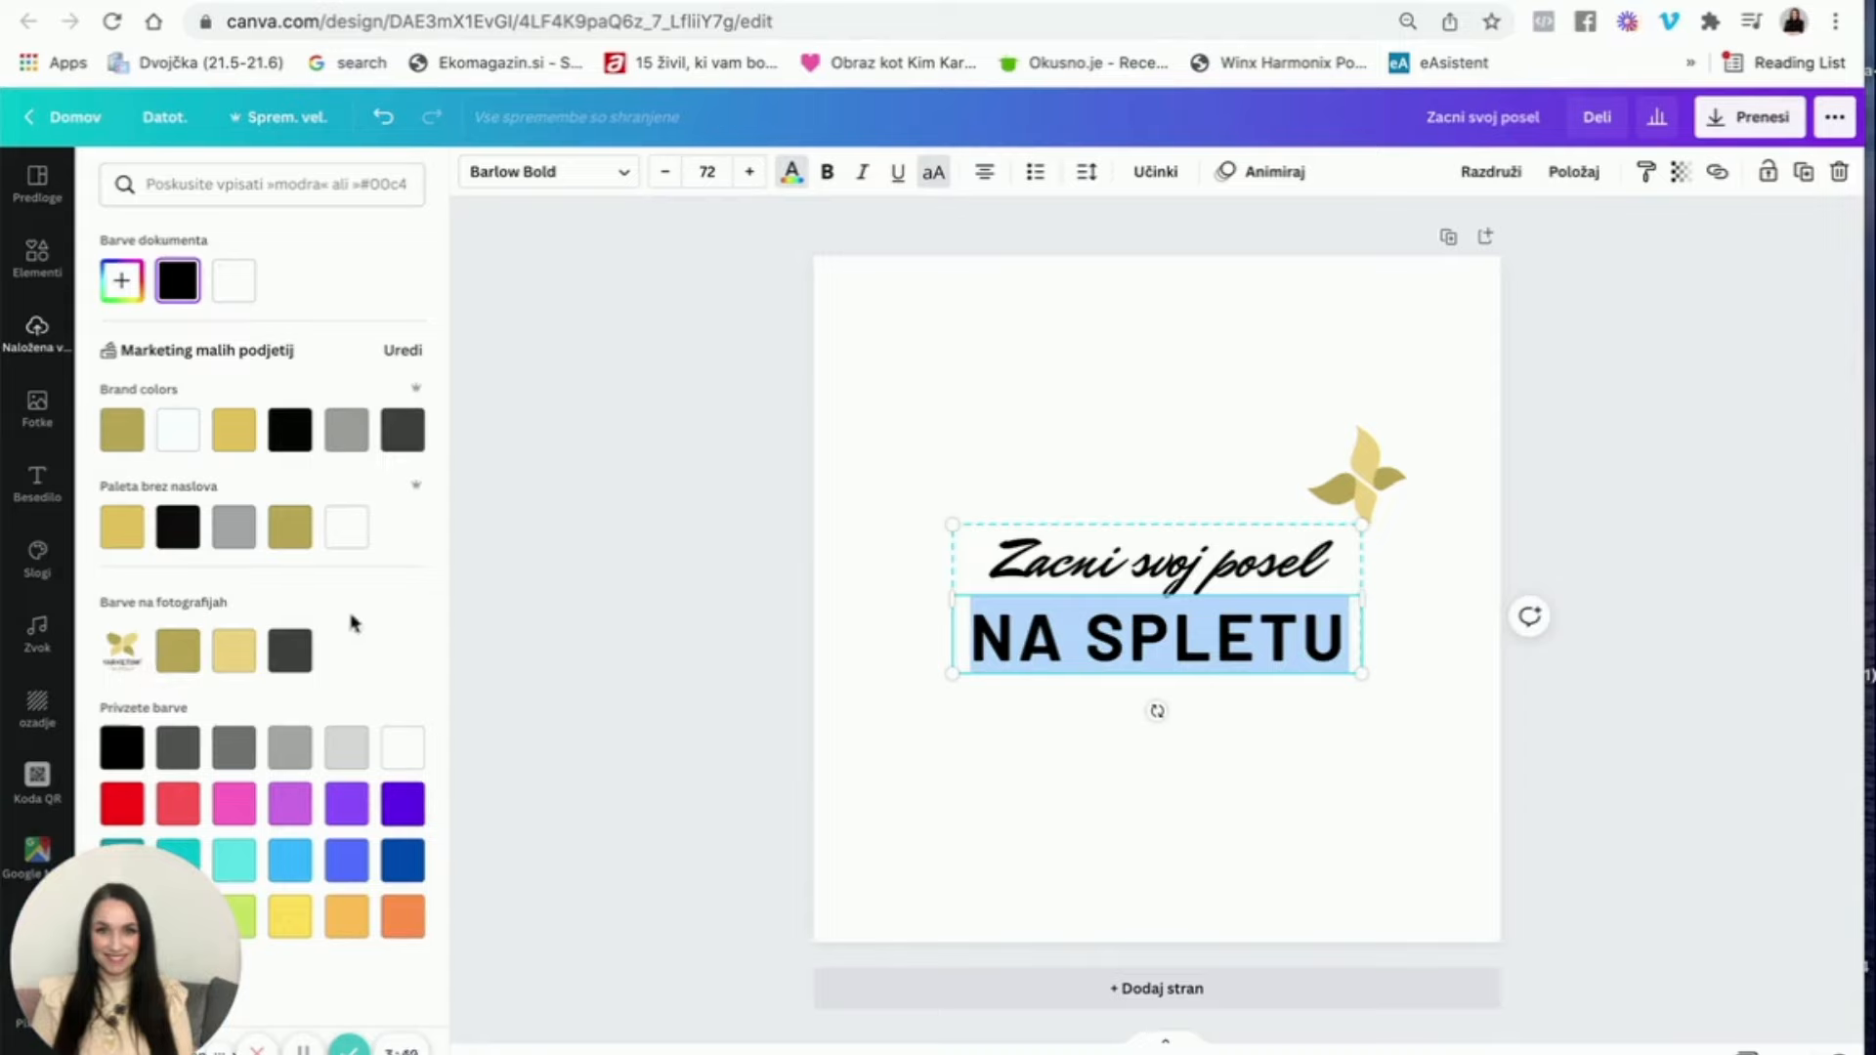
click(180, 659)
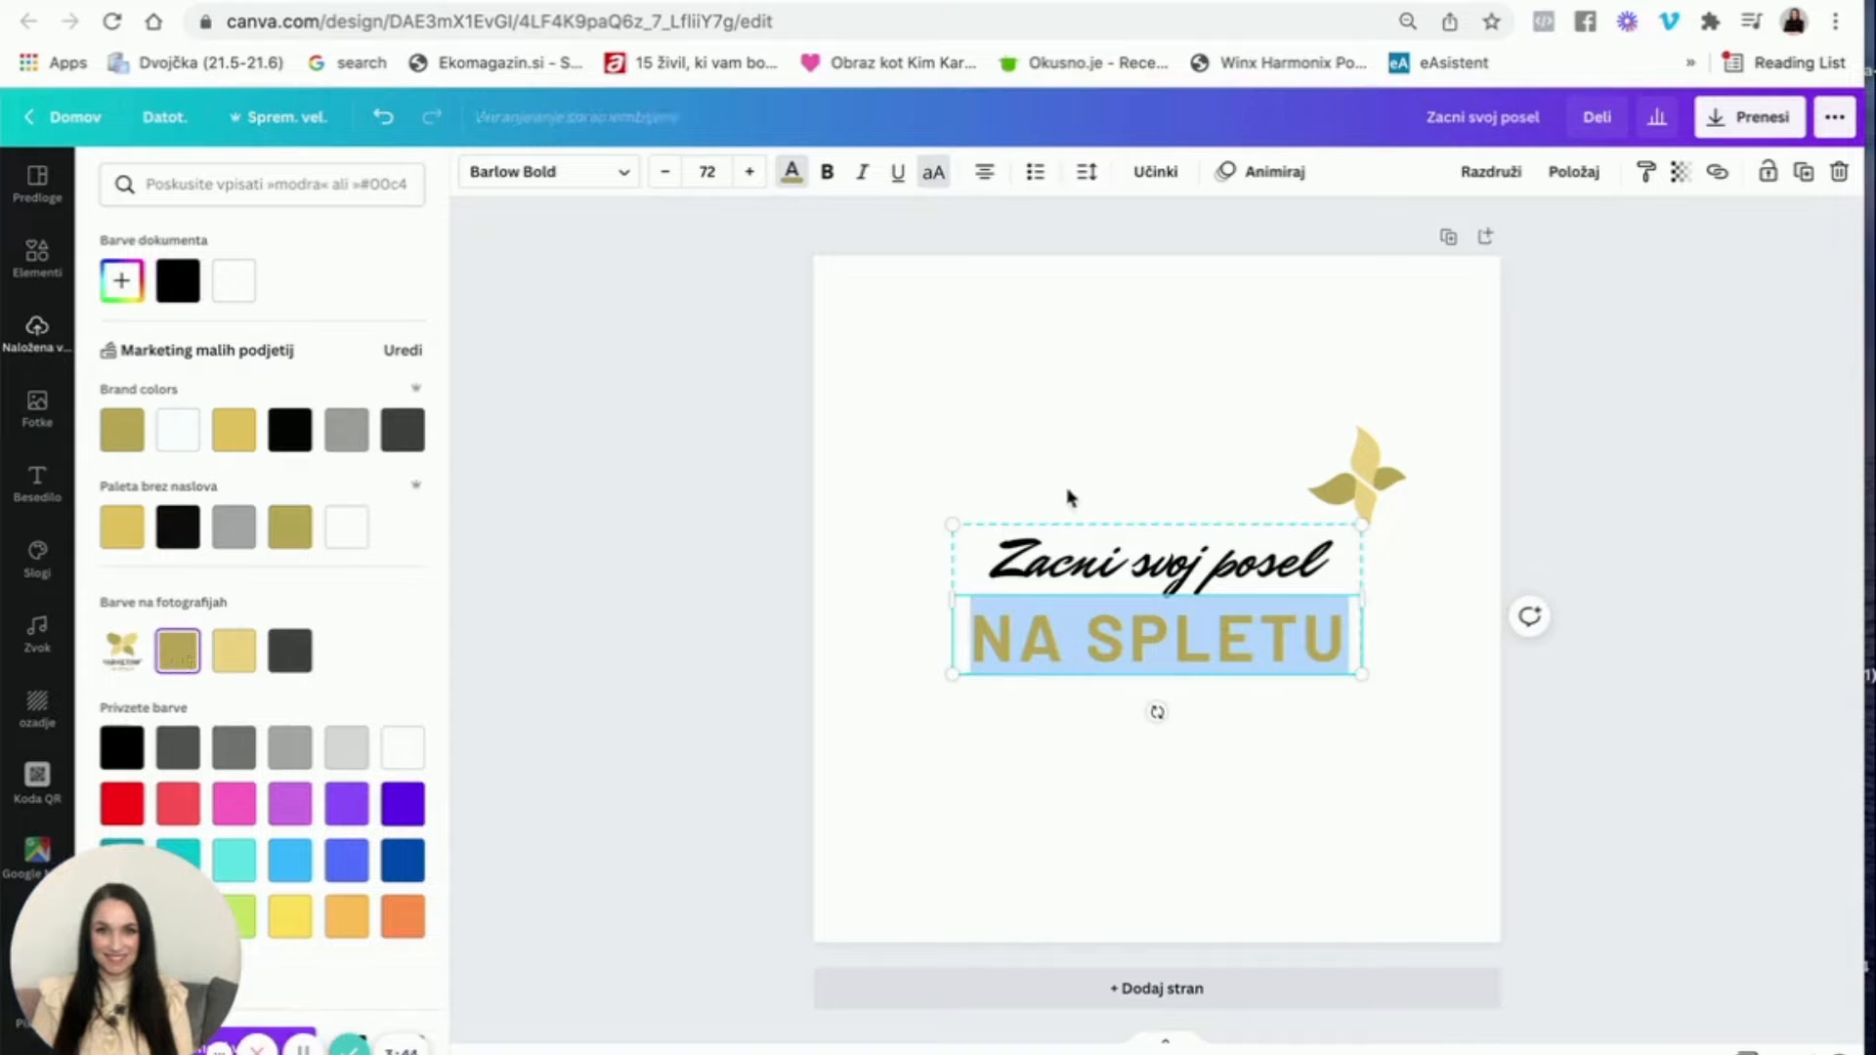
click(1117, 562)
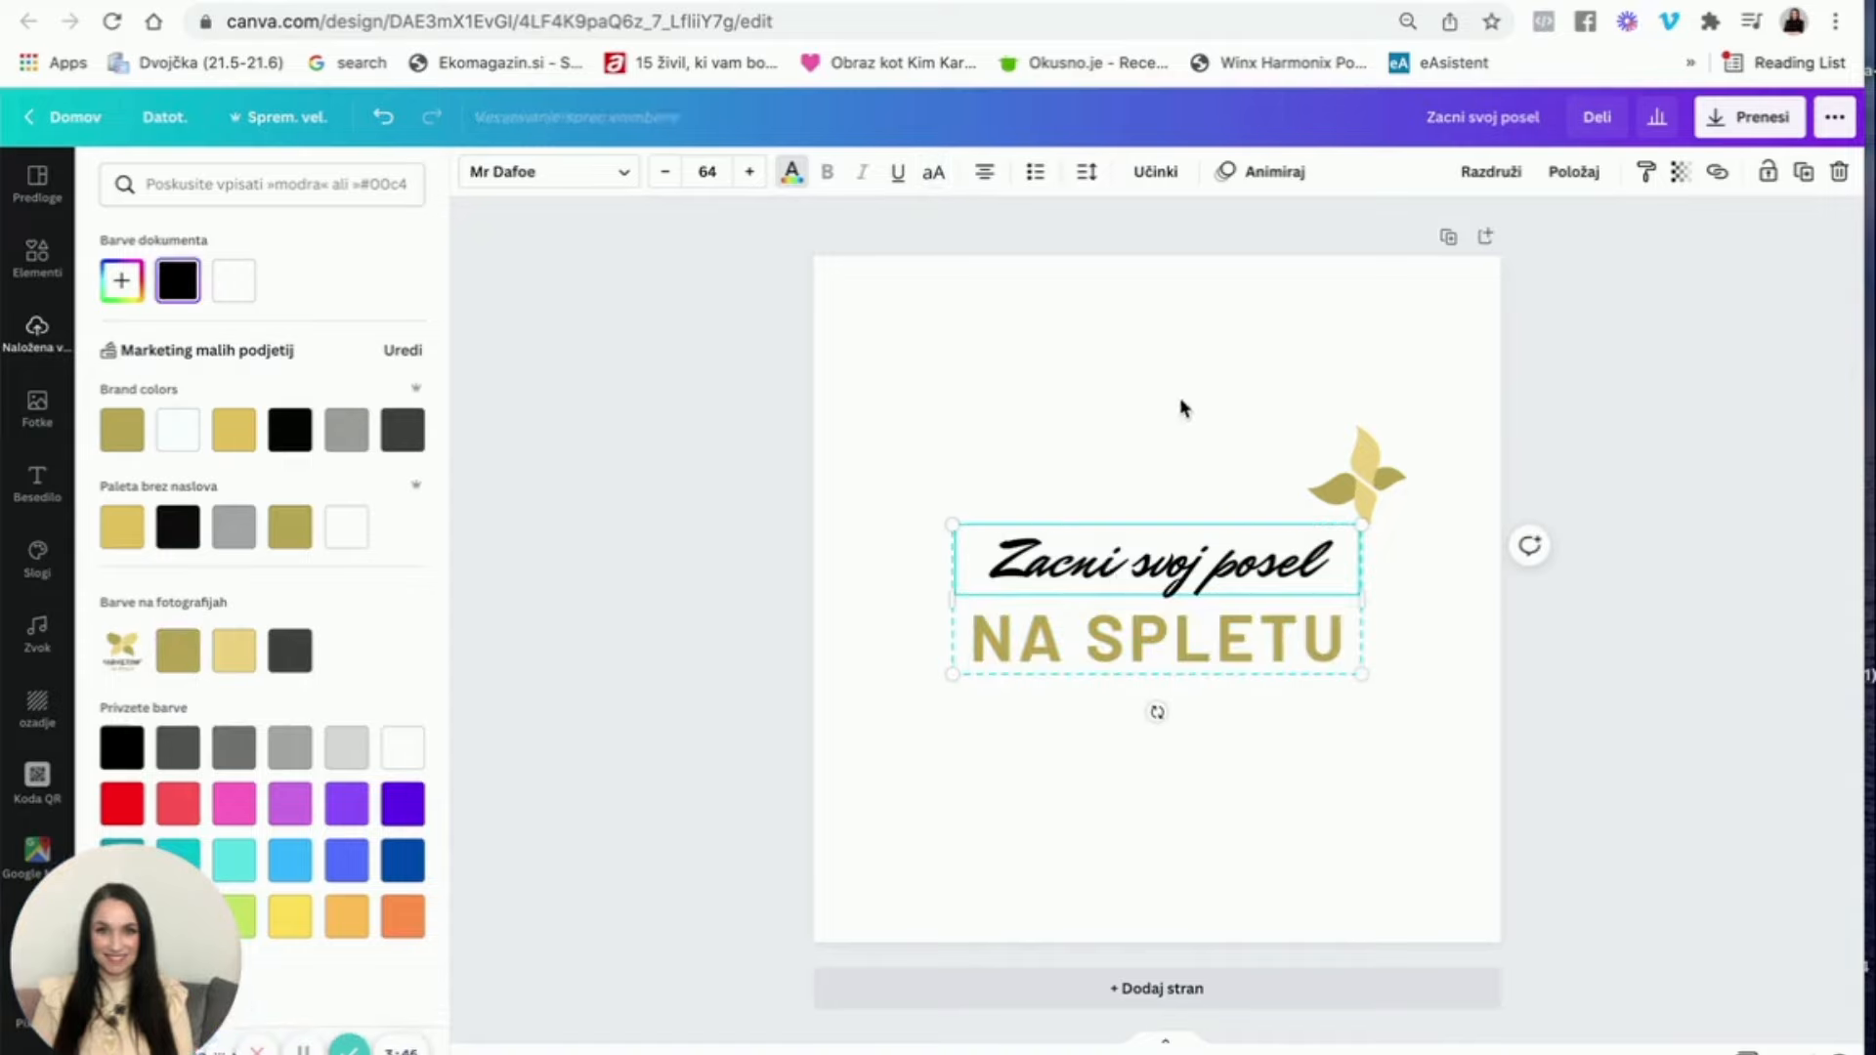
key(Escape)
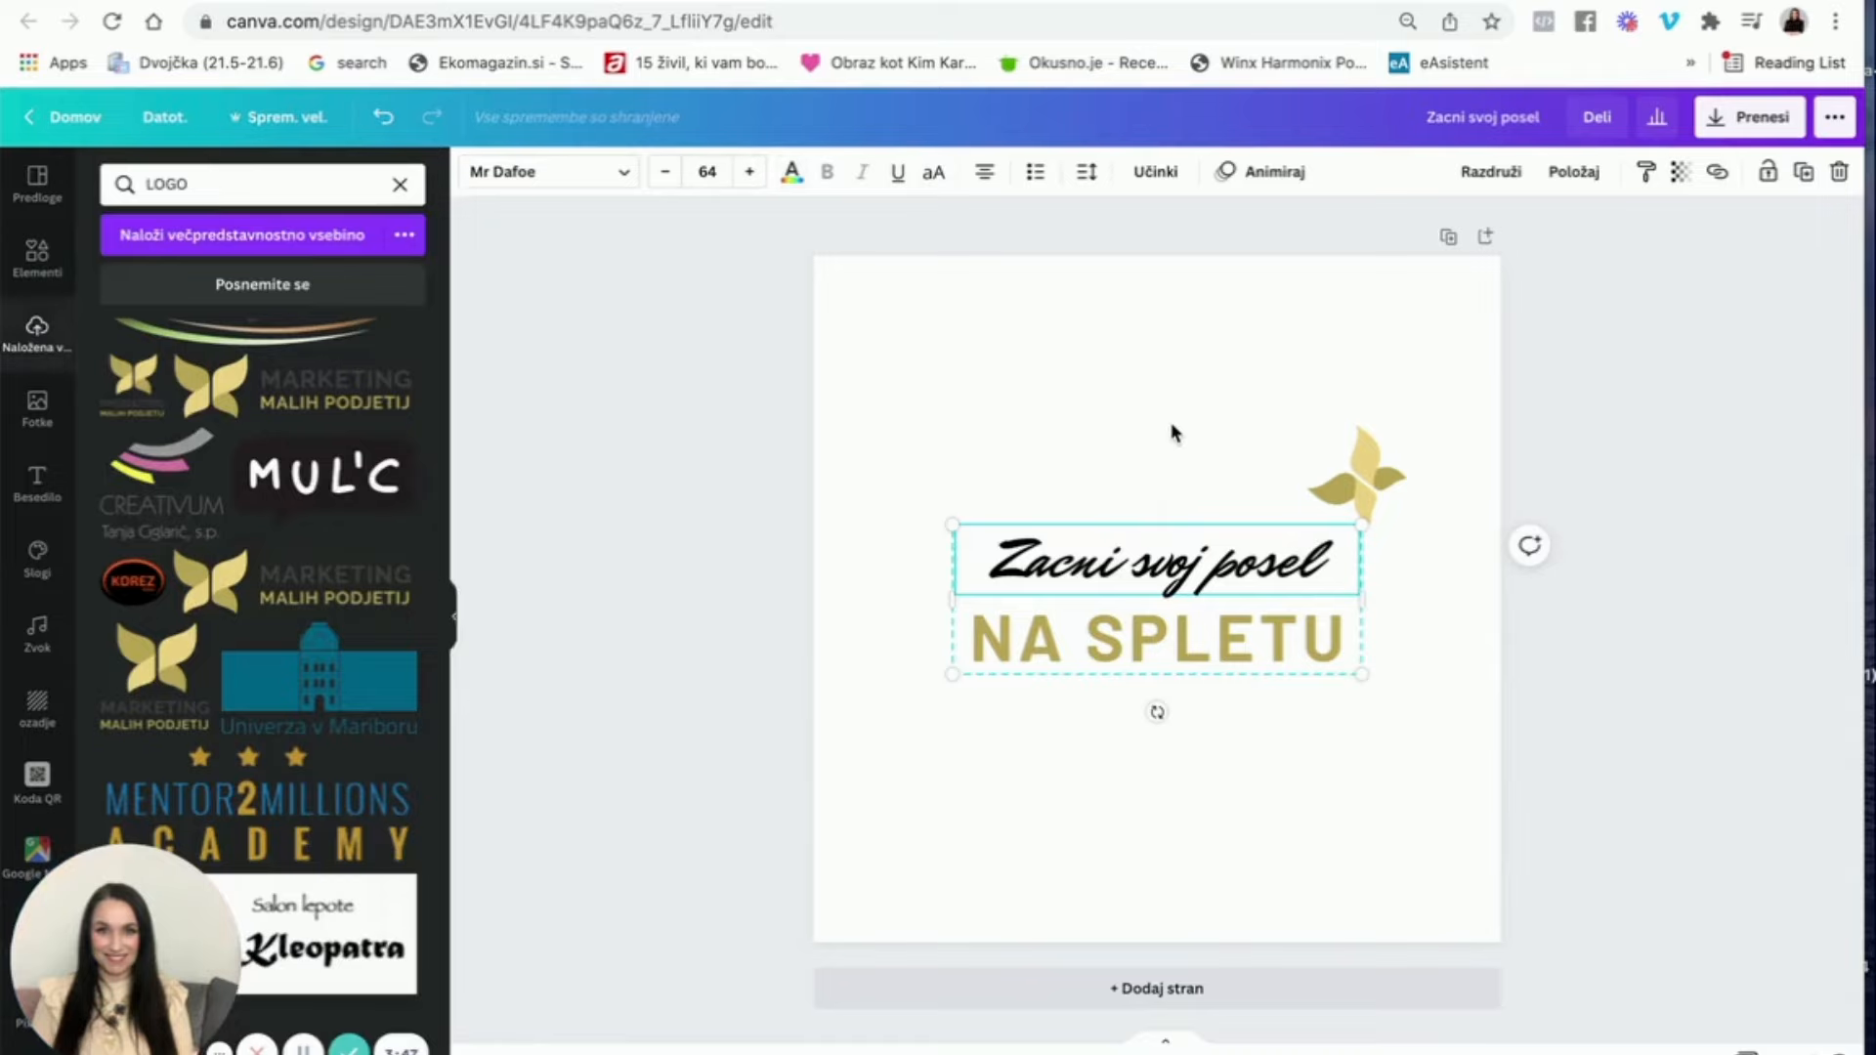
click(1290, 450)
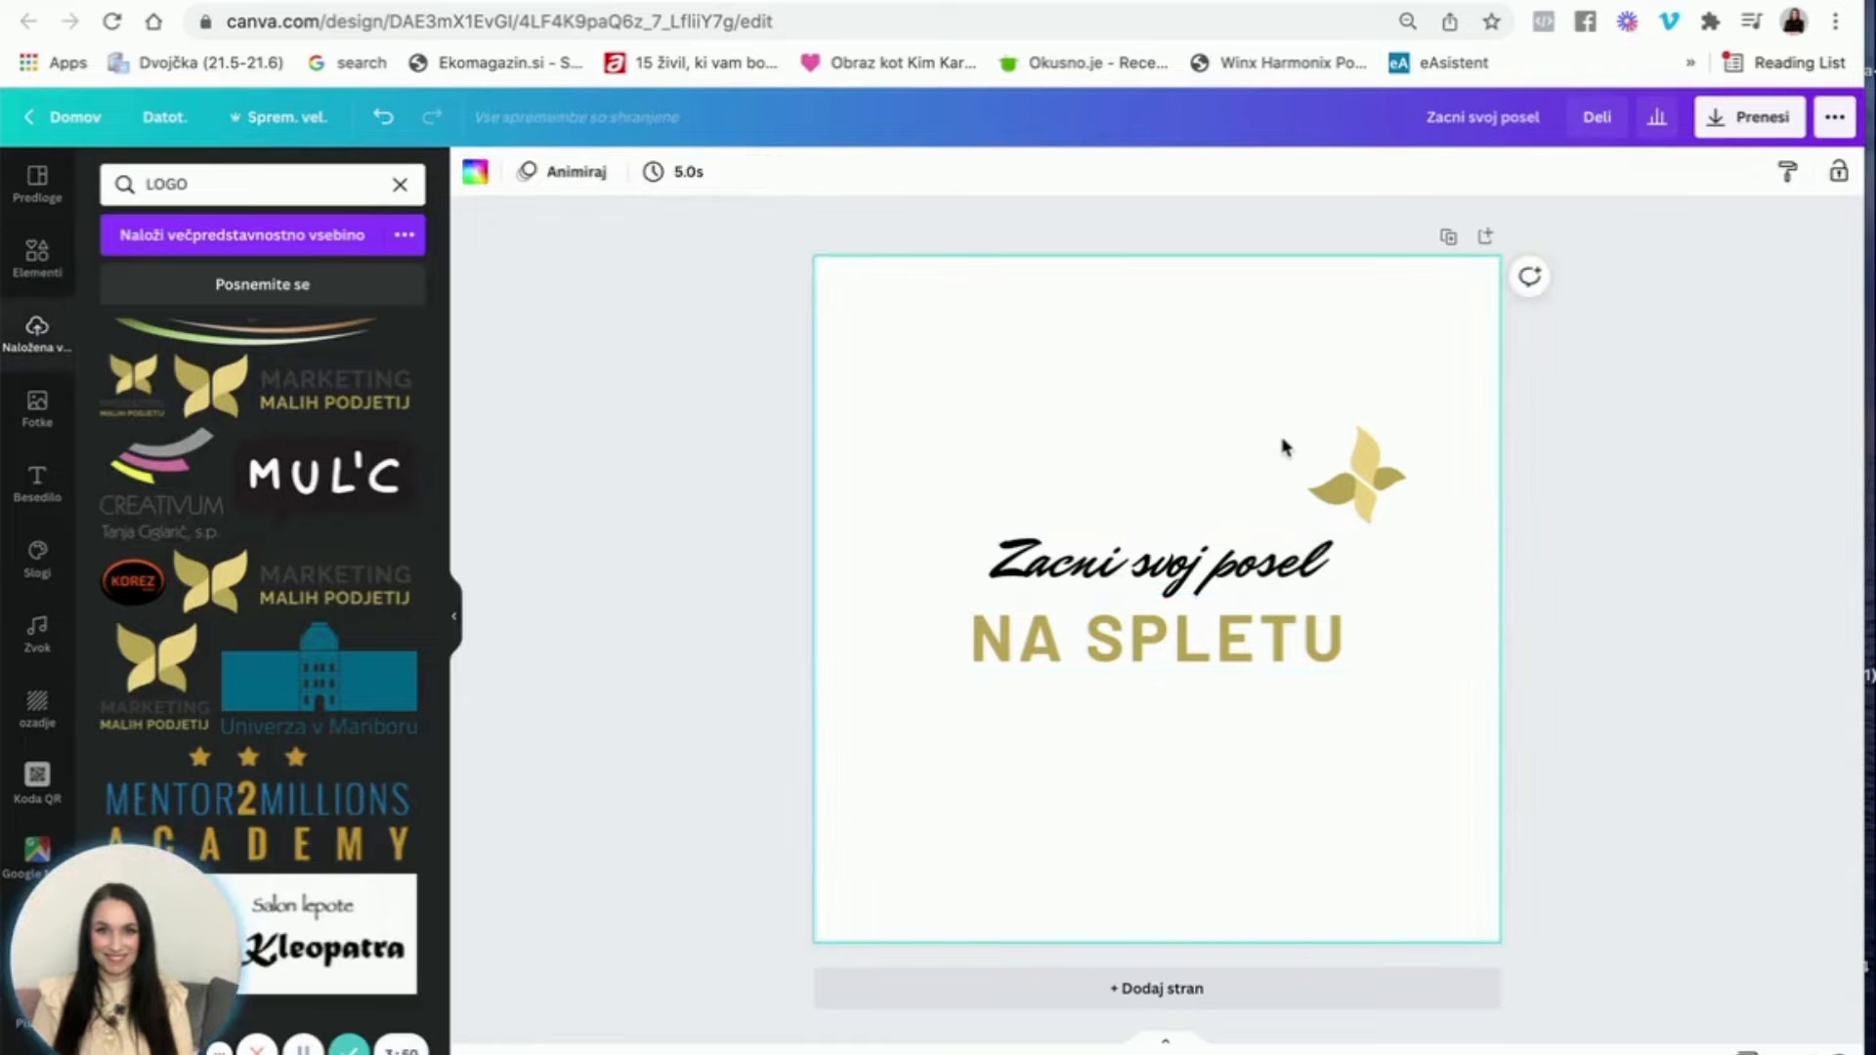
Step: Duplicate the page and, on page 2, shift the butterfly left along the script line and tilt it slightly more counterclockwise
scroll(343, 619, up, 2)
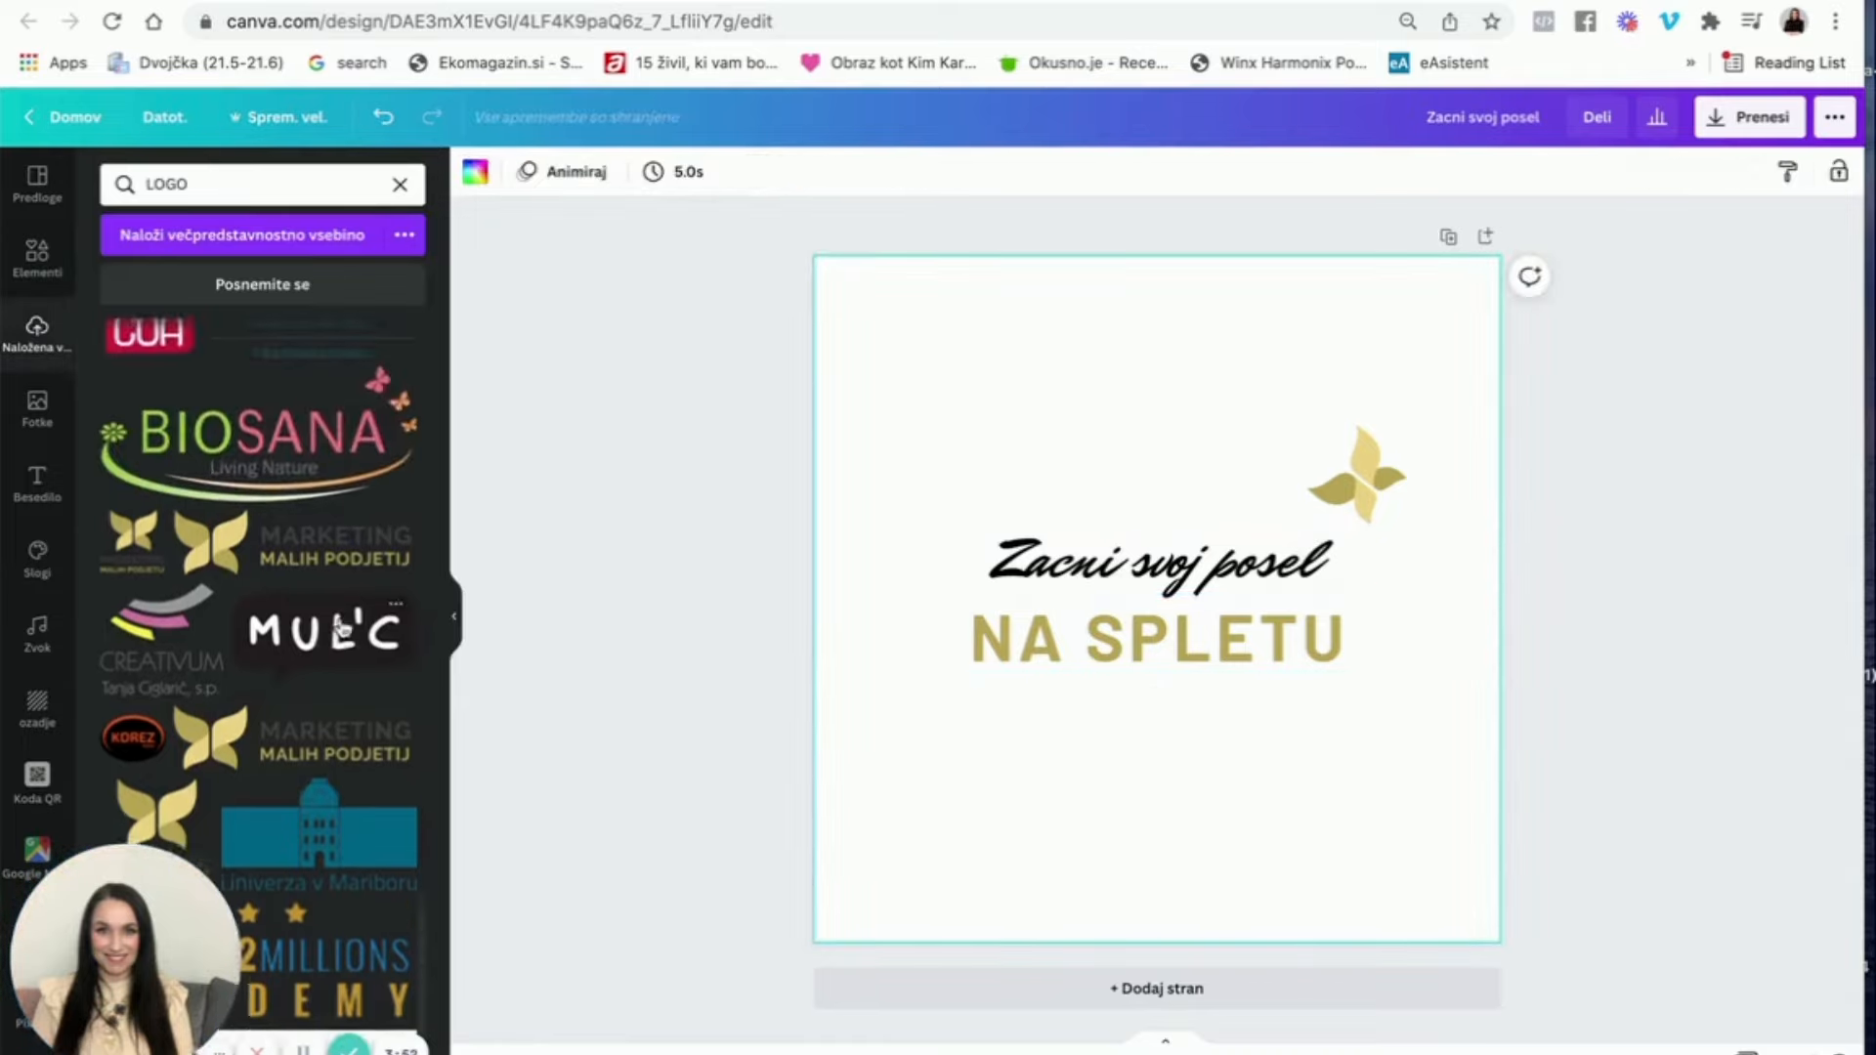
click(1448, 238)
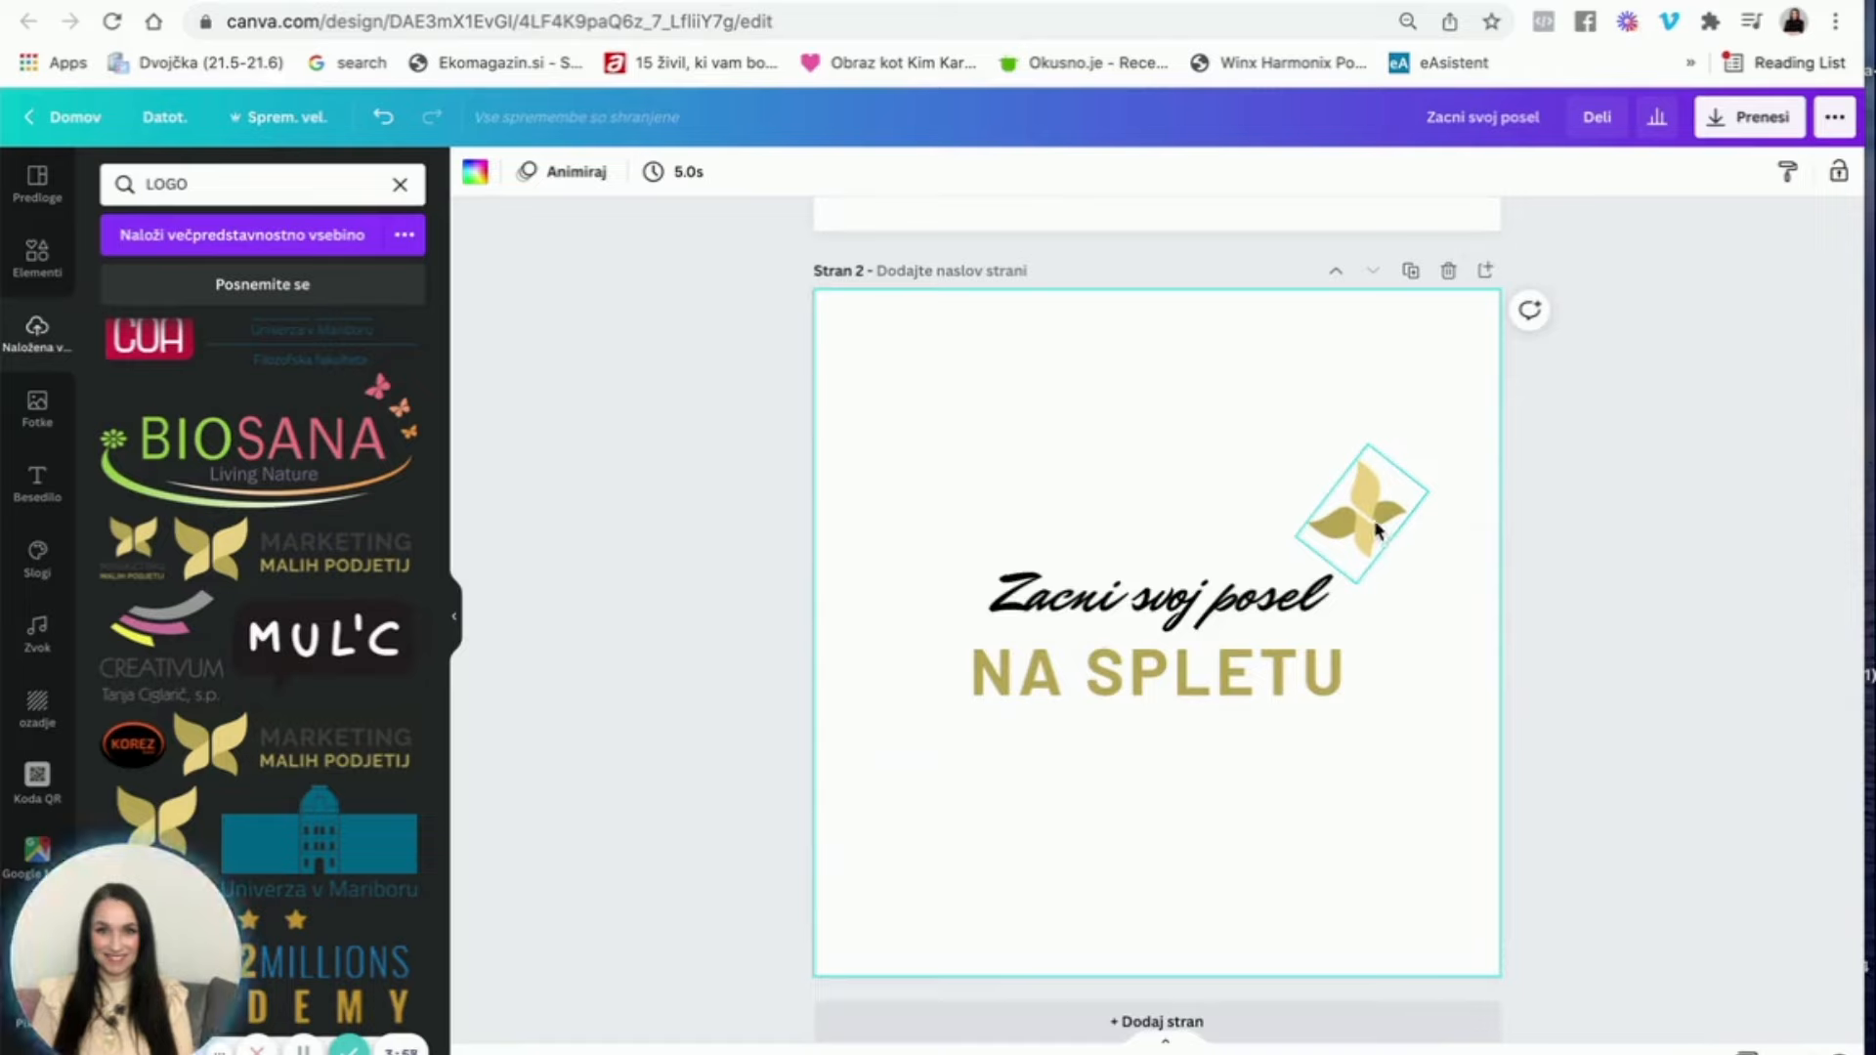
drag(1375, 529, 1274, 503)
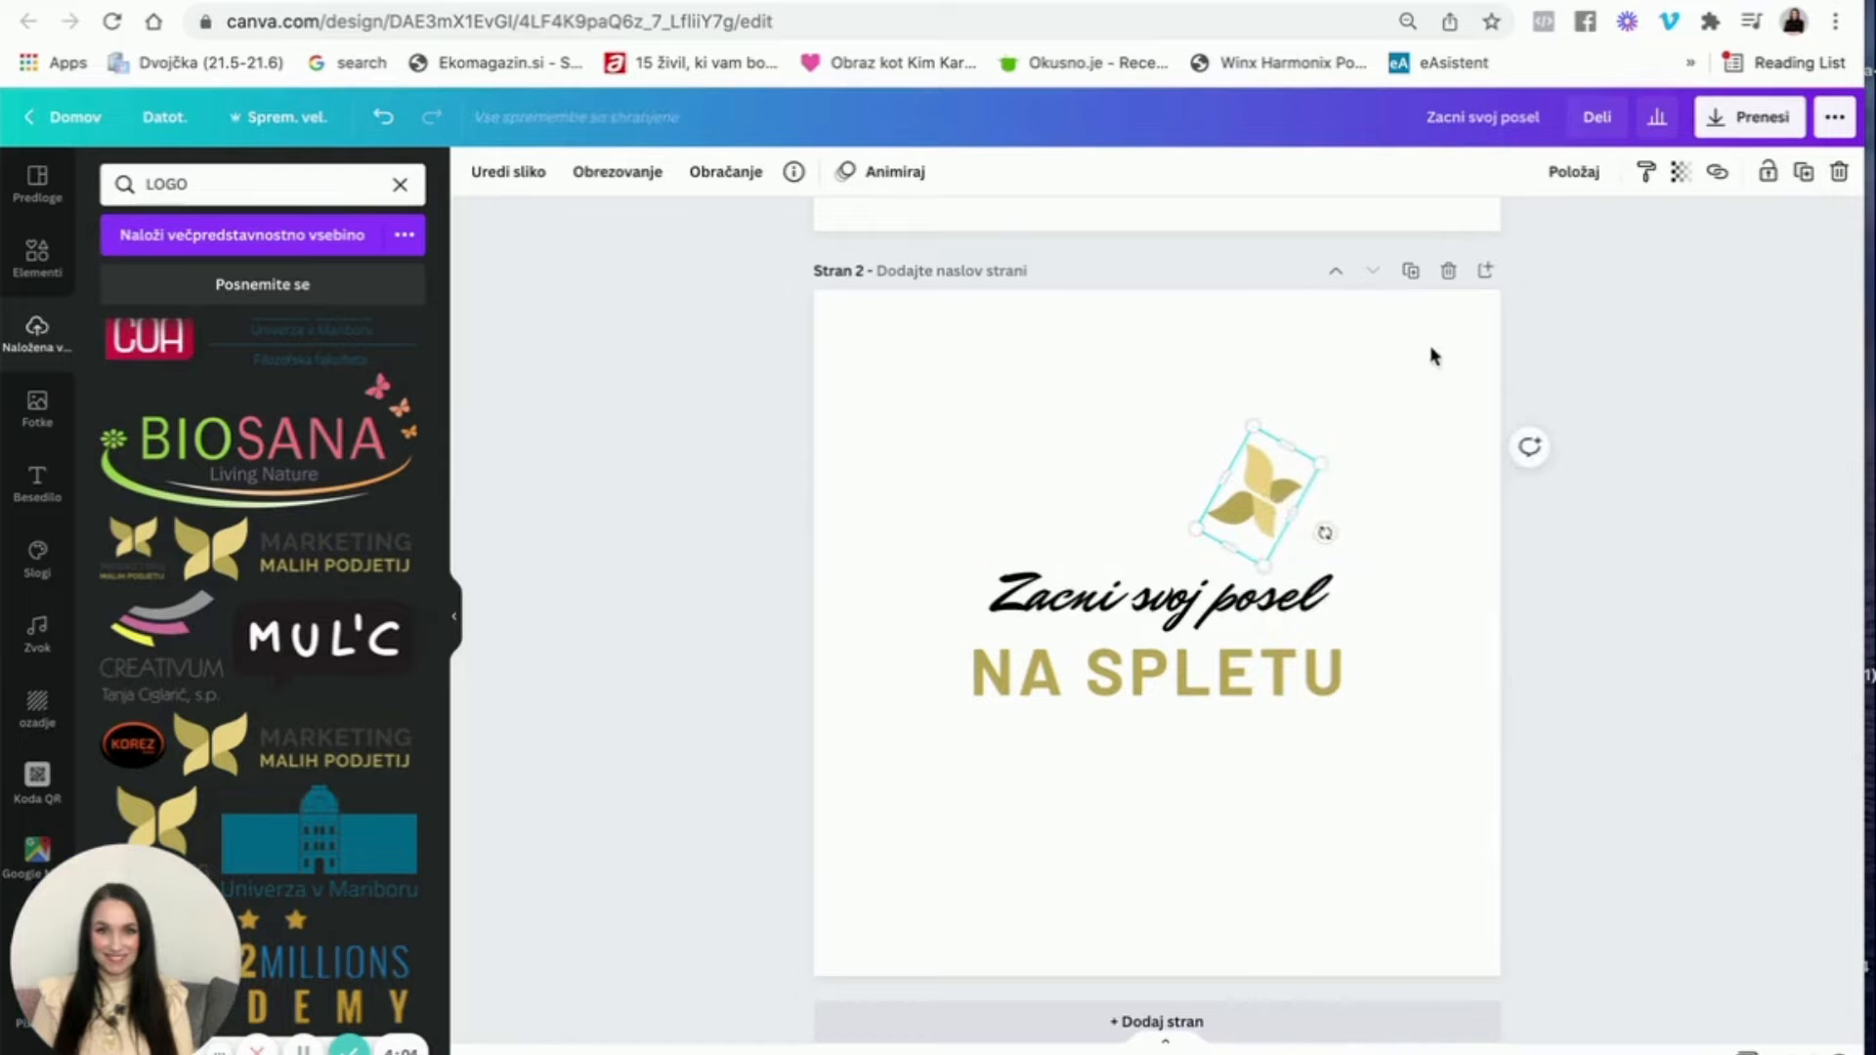
Step: Duplicate page 2 and, on page 3, rotate the butterfly further counterclockwise and move it left above the word "svoj"
click(1412, 276)
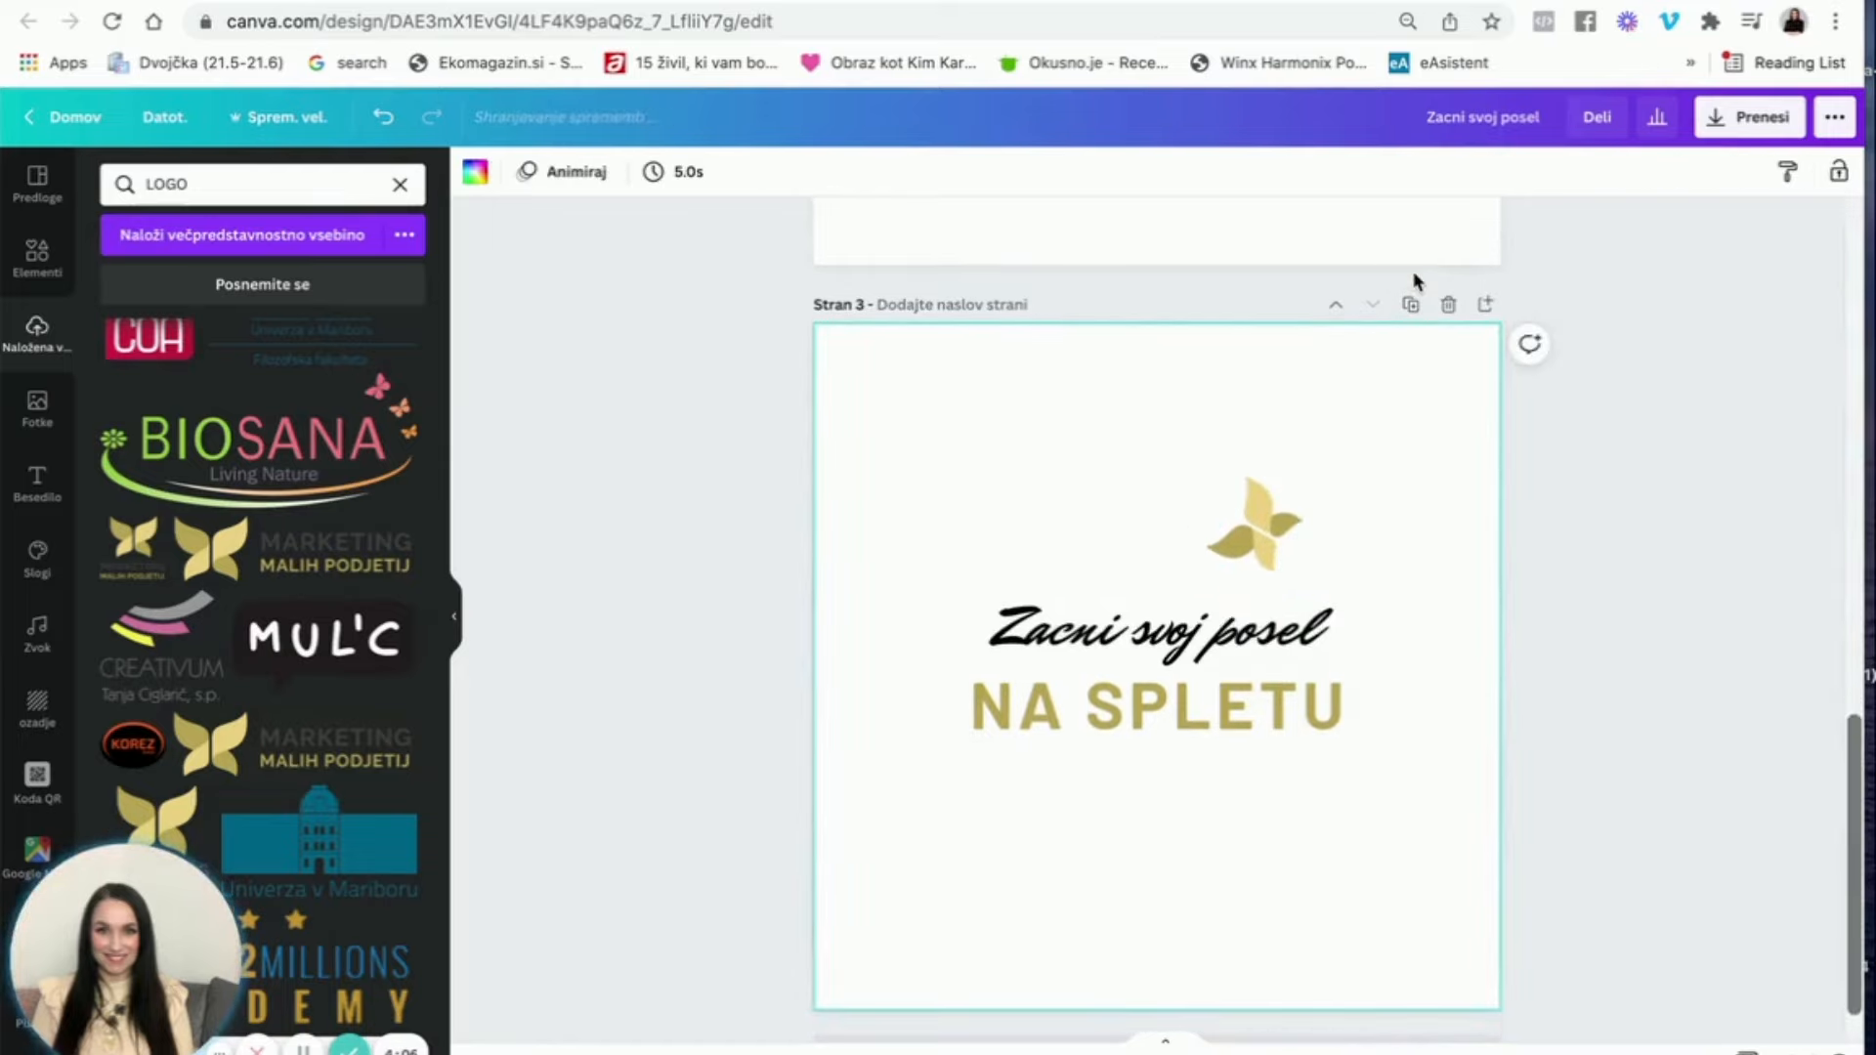
click(1281, 528)
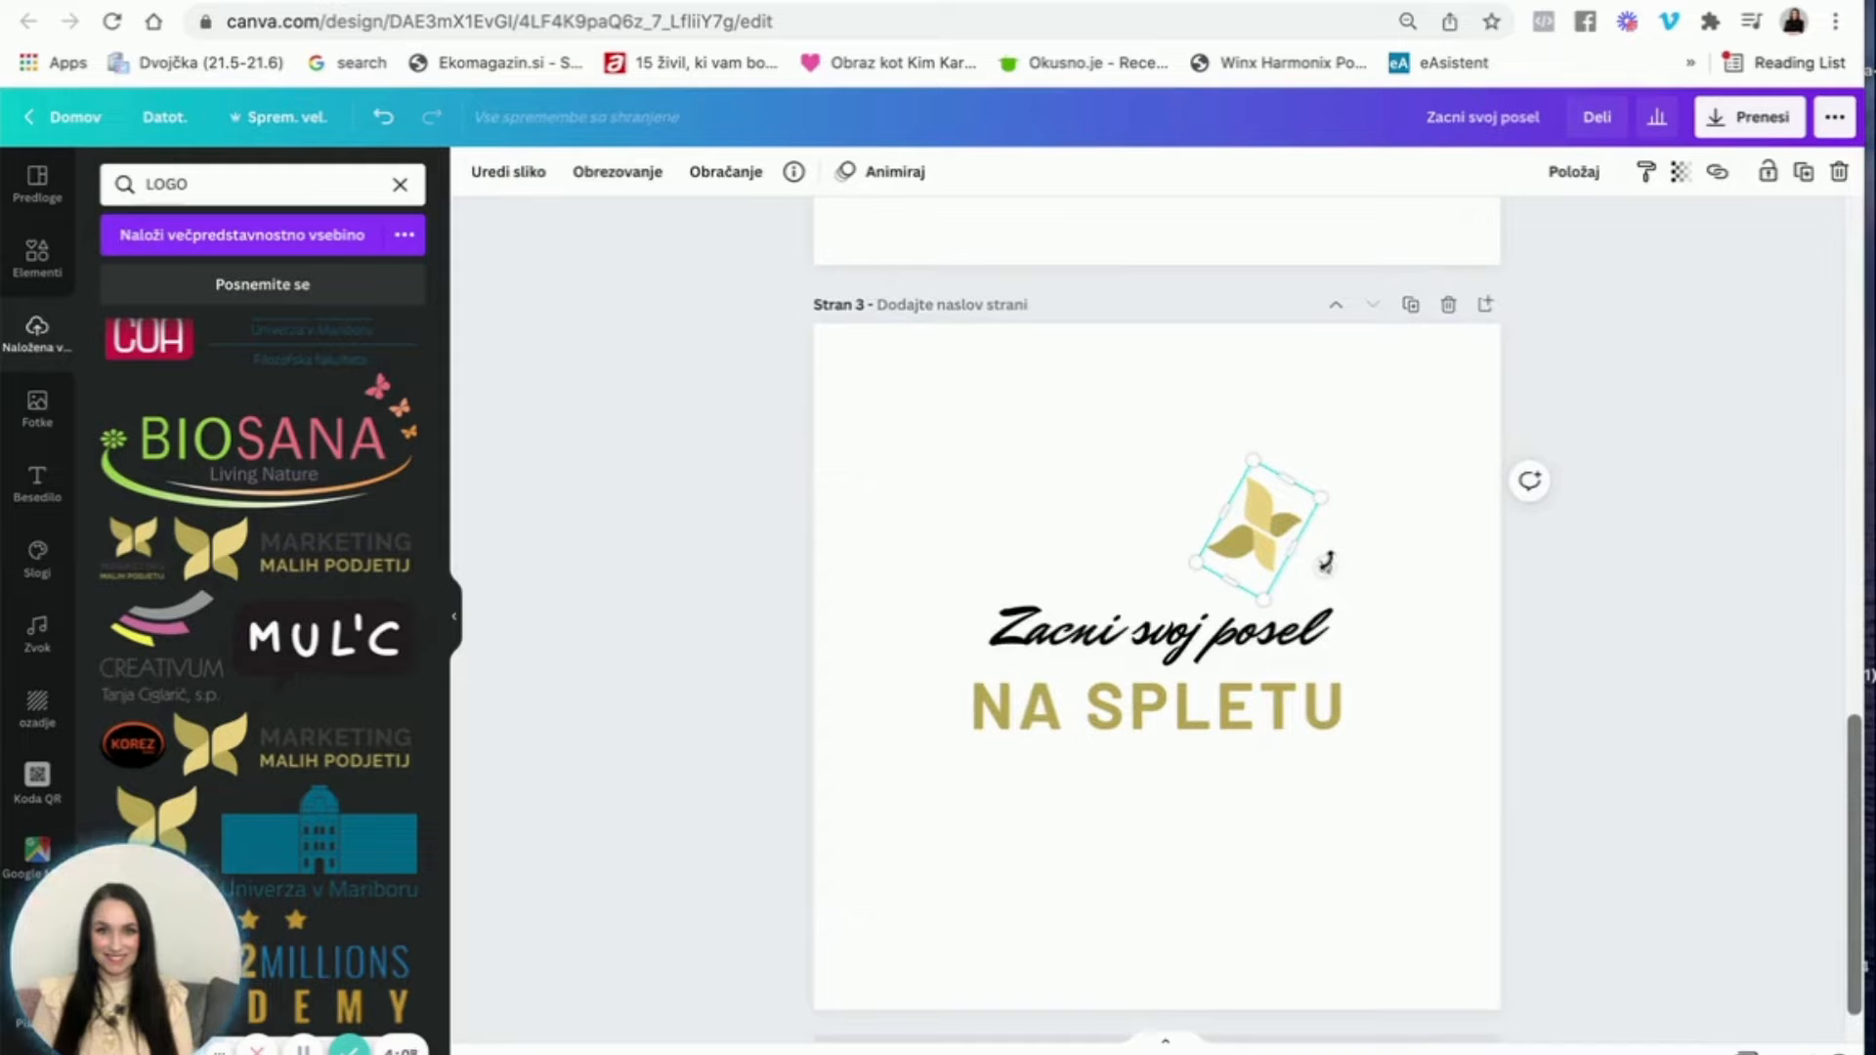
drag(1326, 562, 1208, 538)
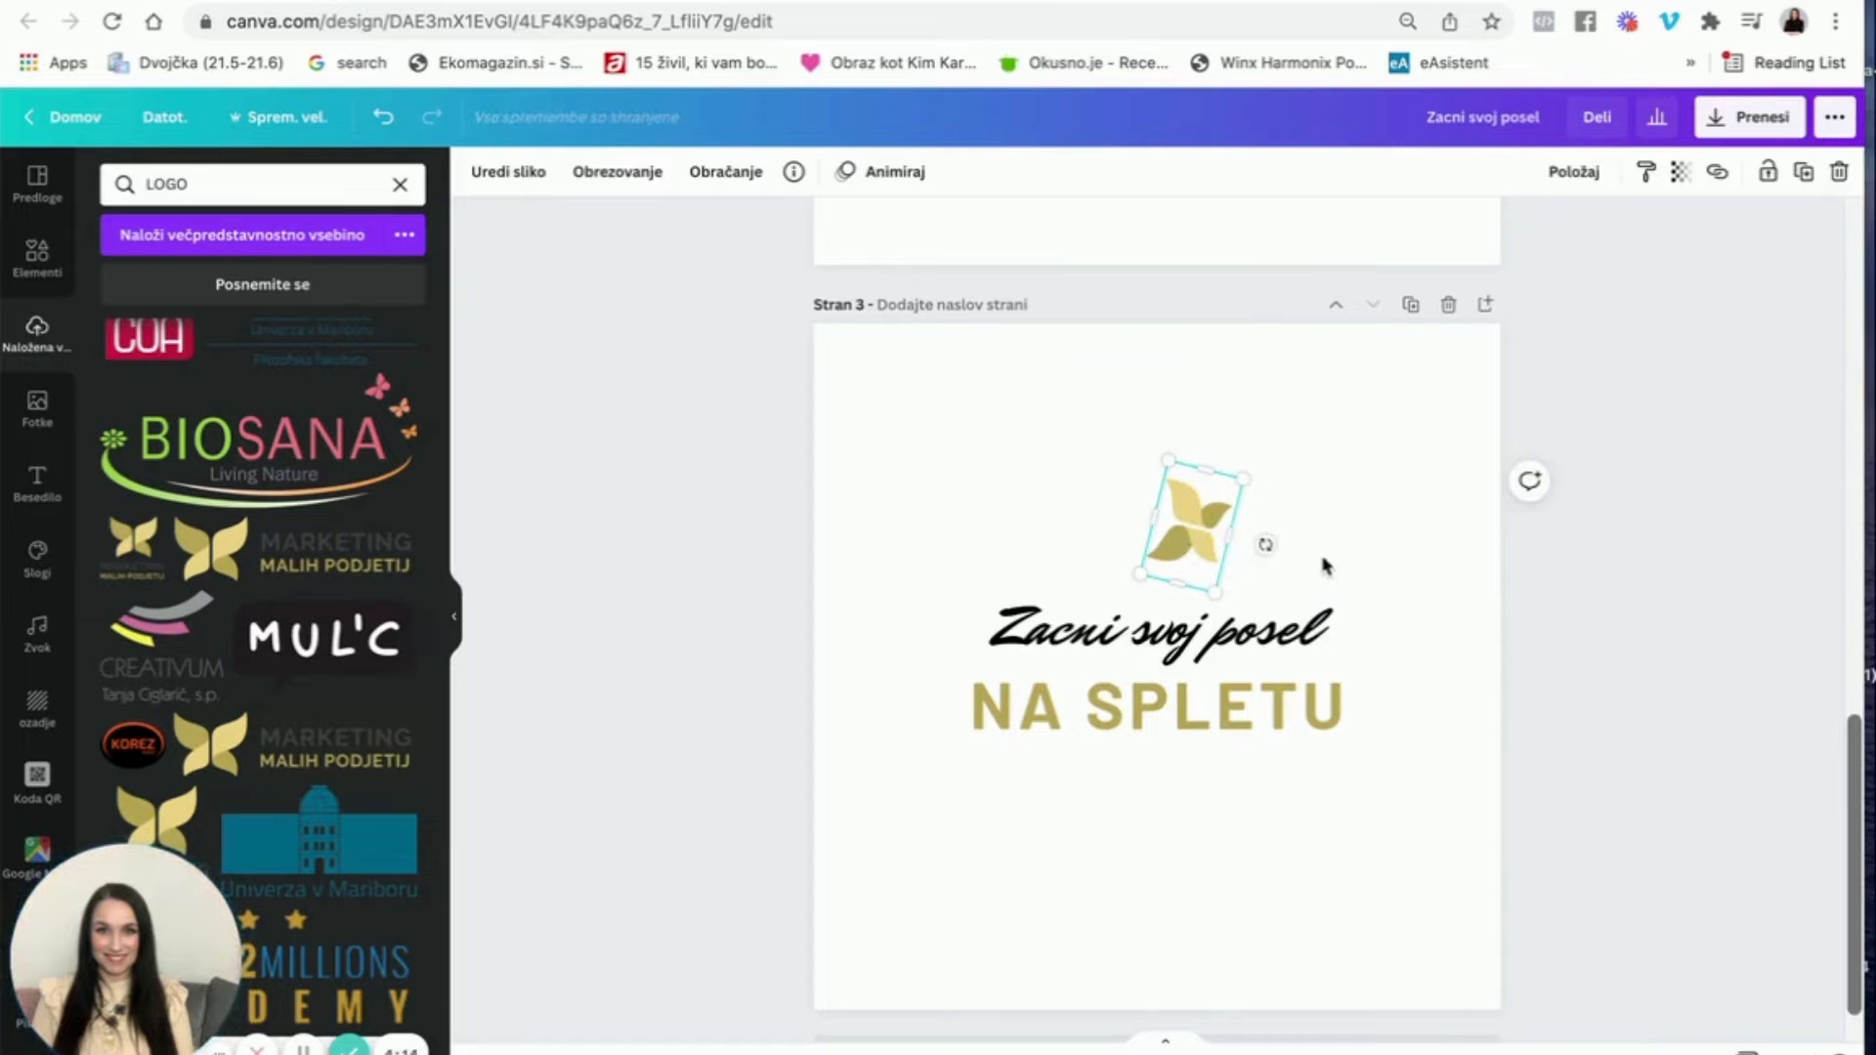
Step: Duplicate page 3 and, on page 4, turn the butterfly further counterclockwise and move it left towards the word "Zacni"
click(1411, 306)
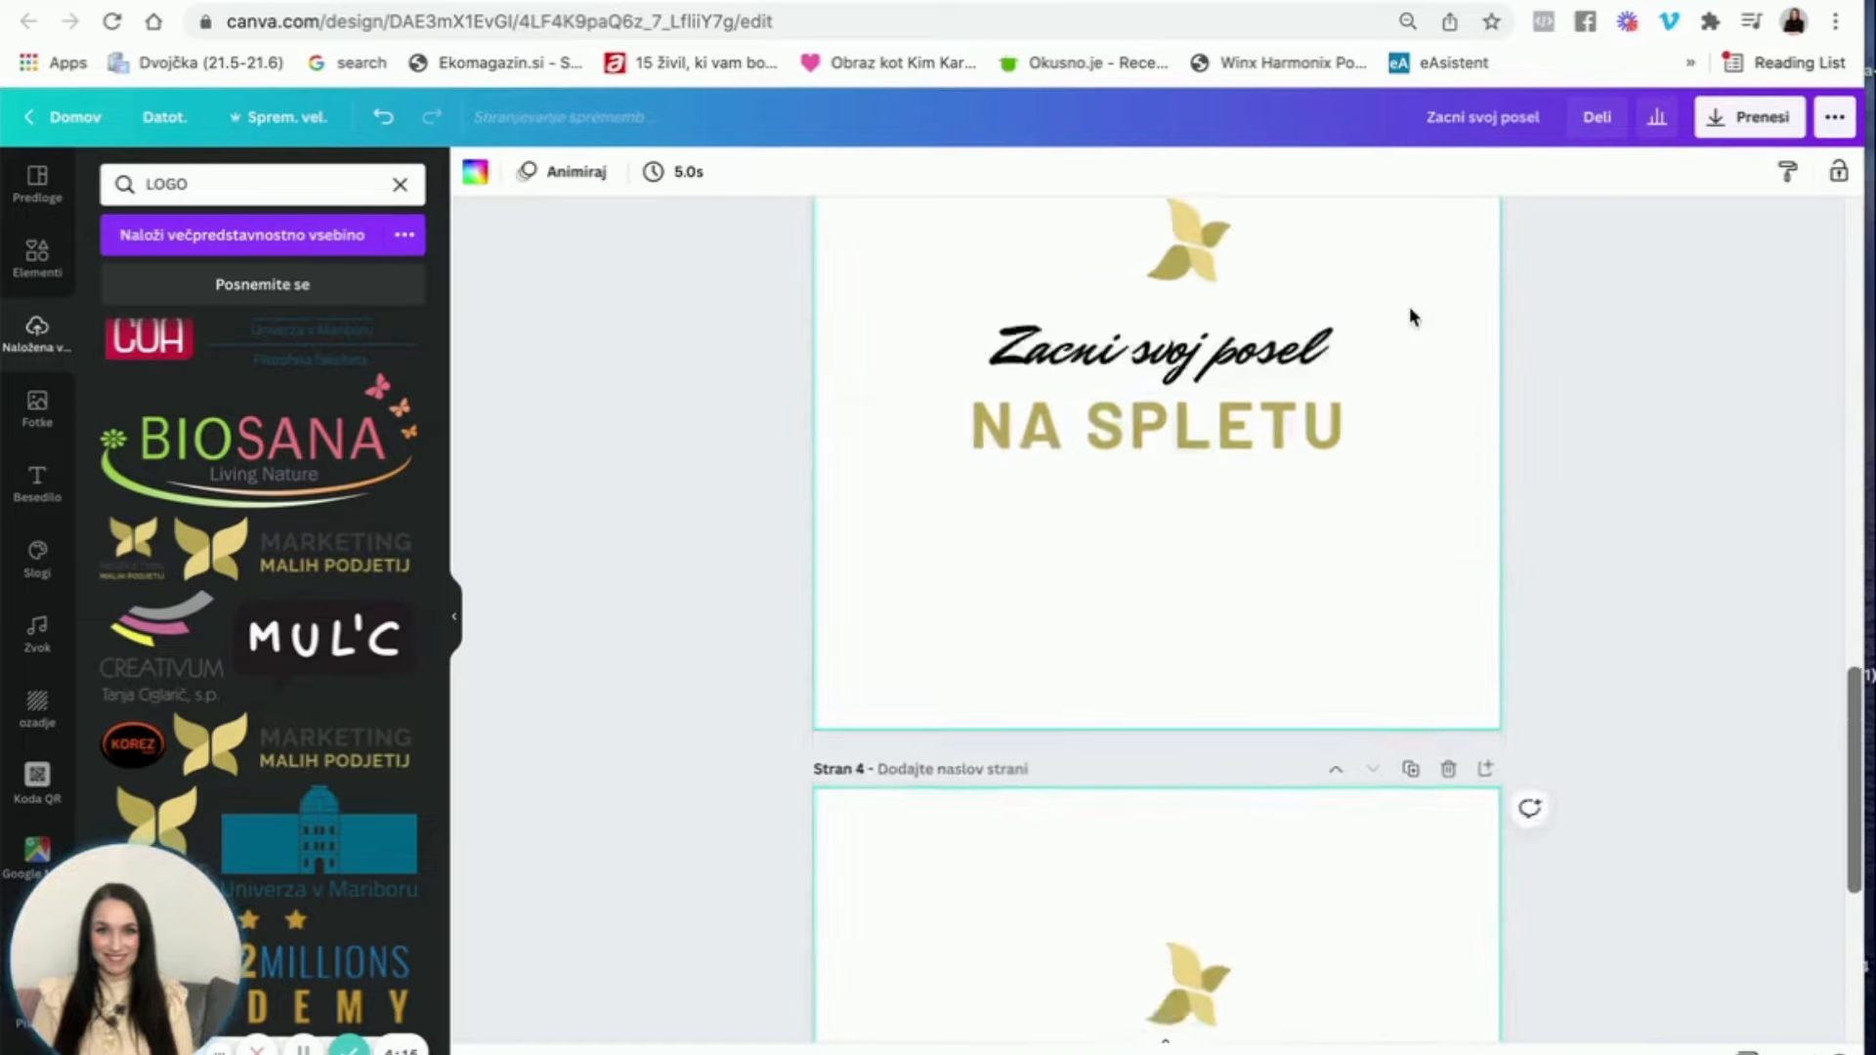
click(1201, 548)
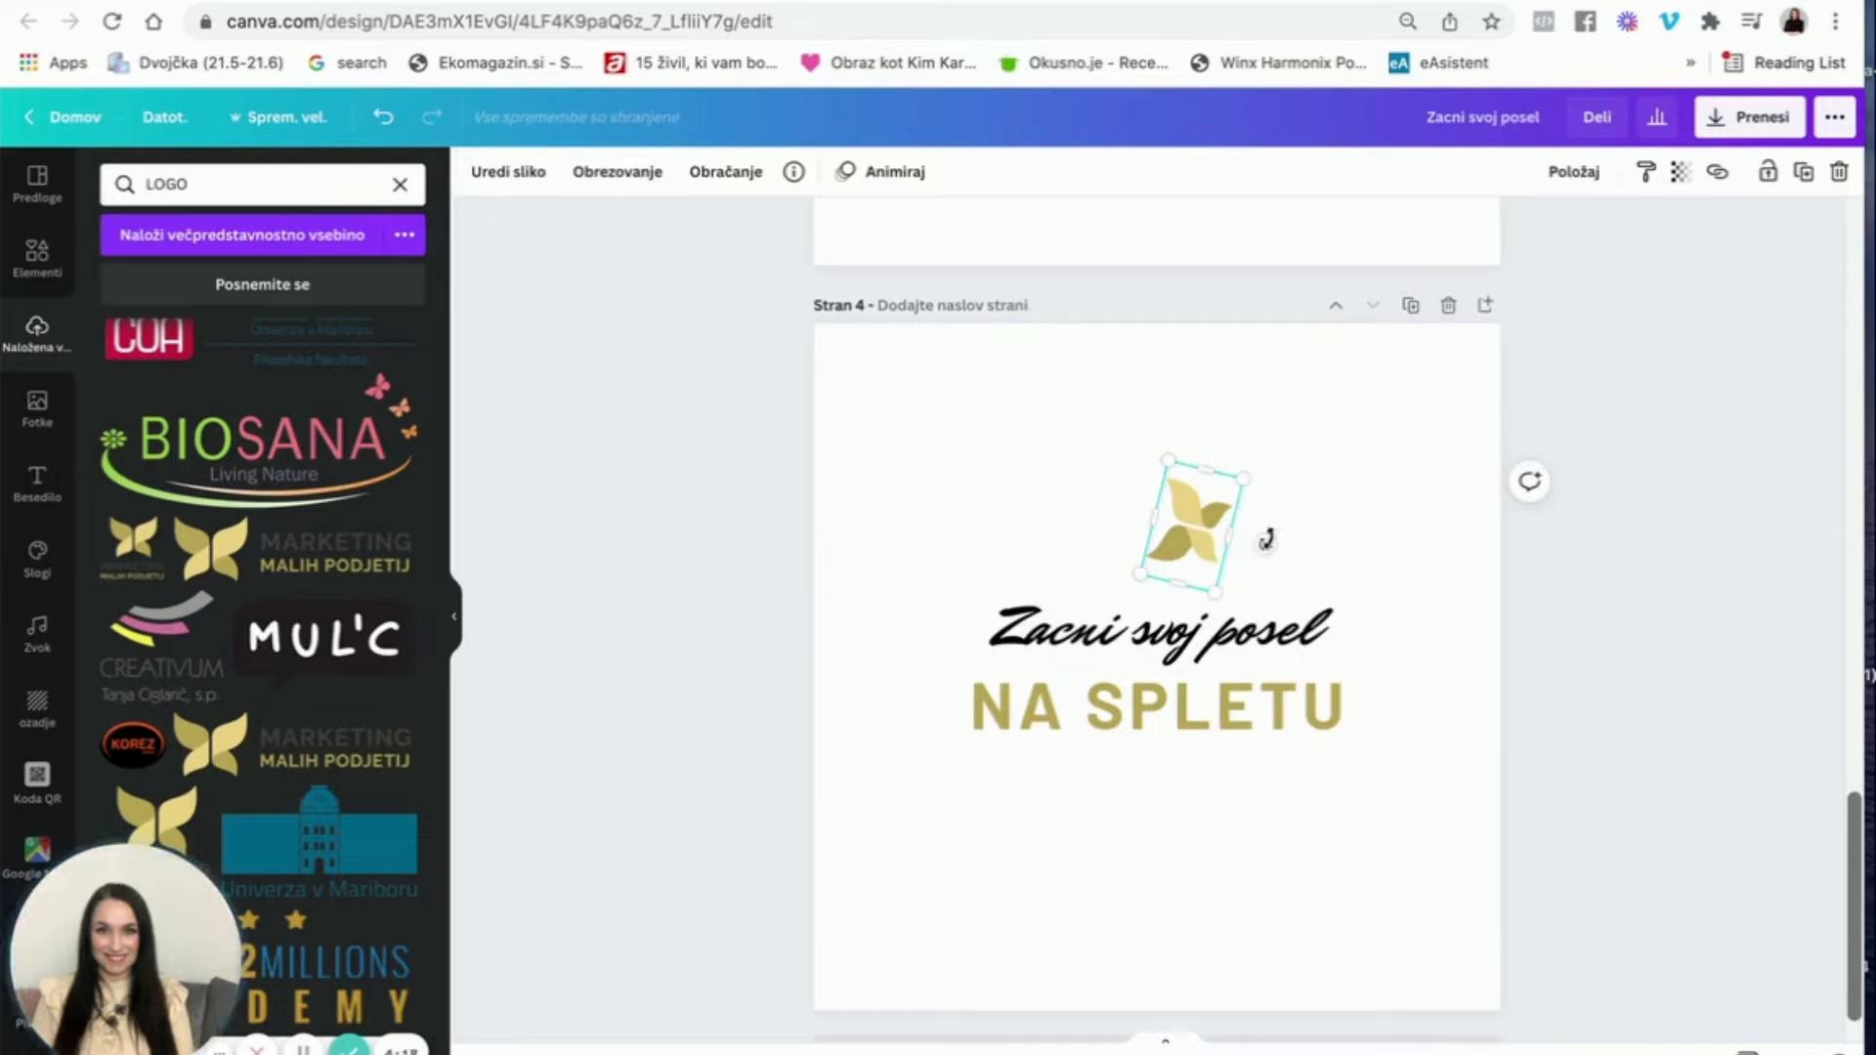
drag(1183, 532, 1114, 532)
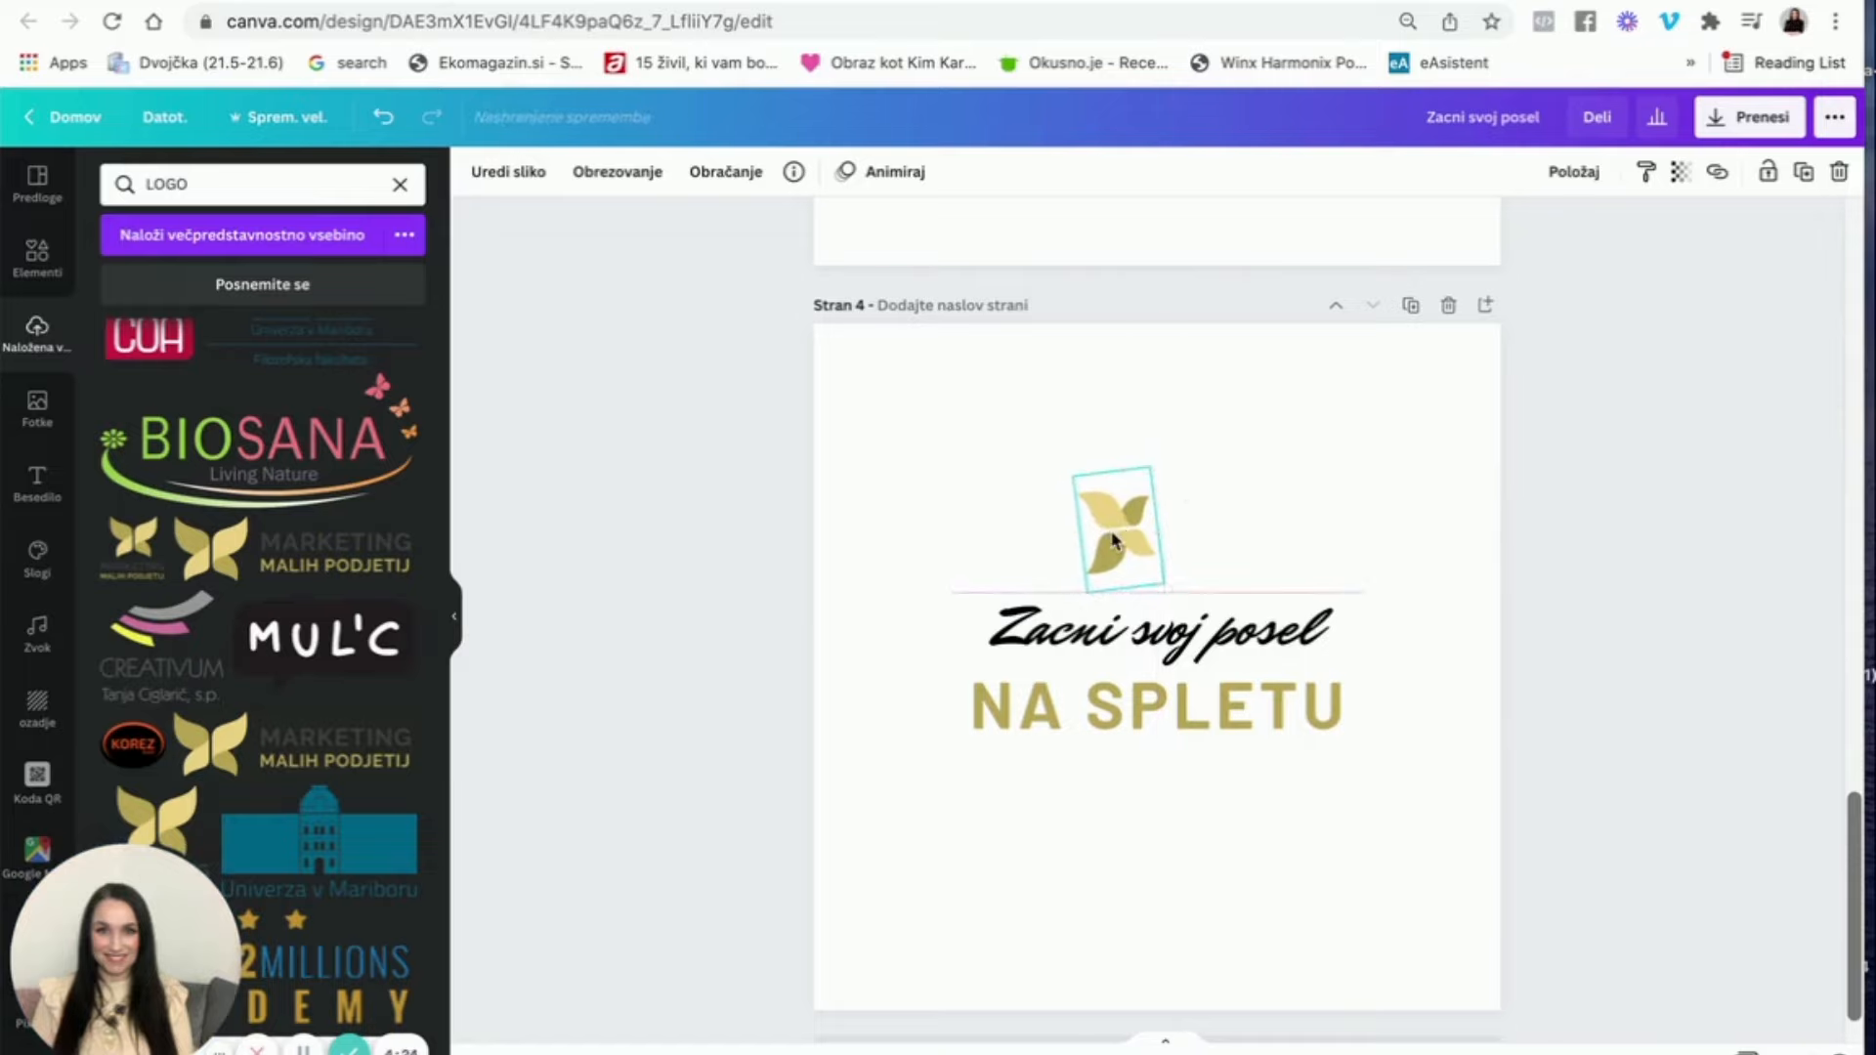
click(1539, 679)
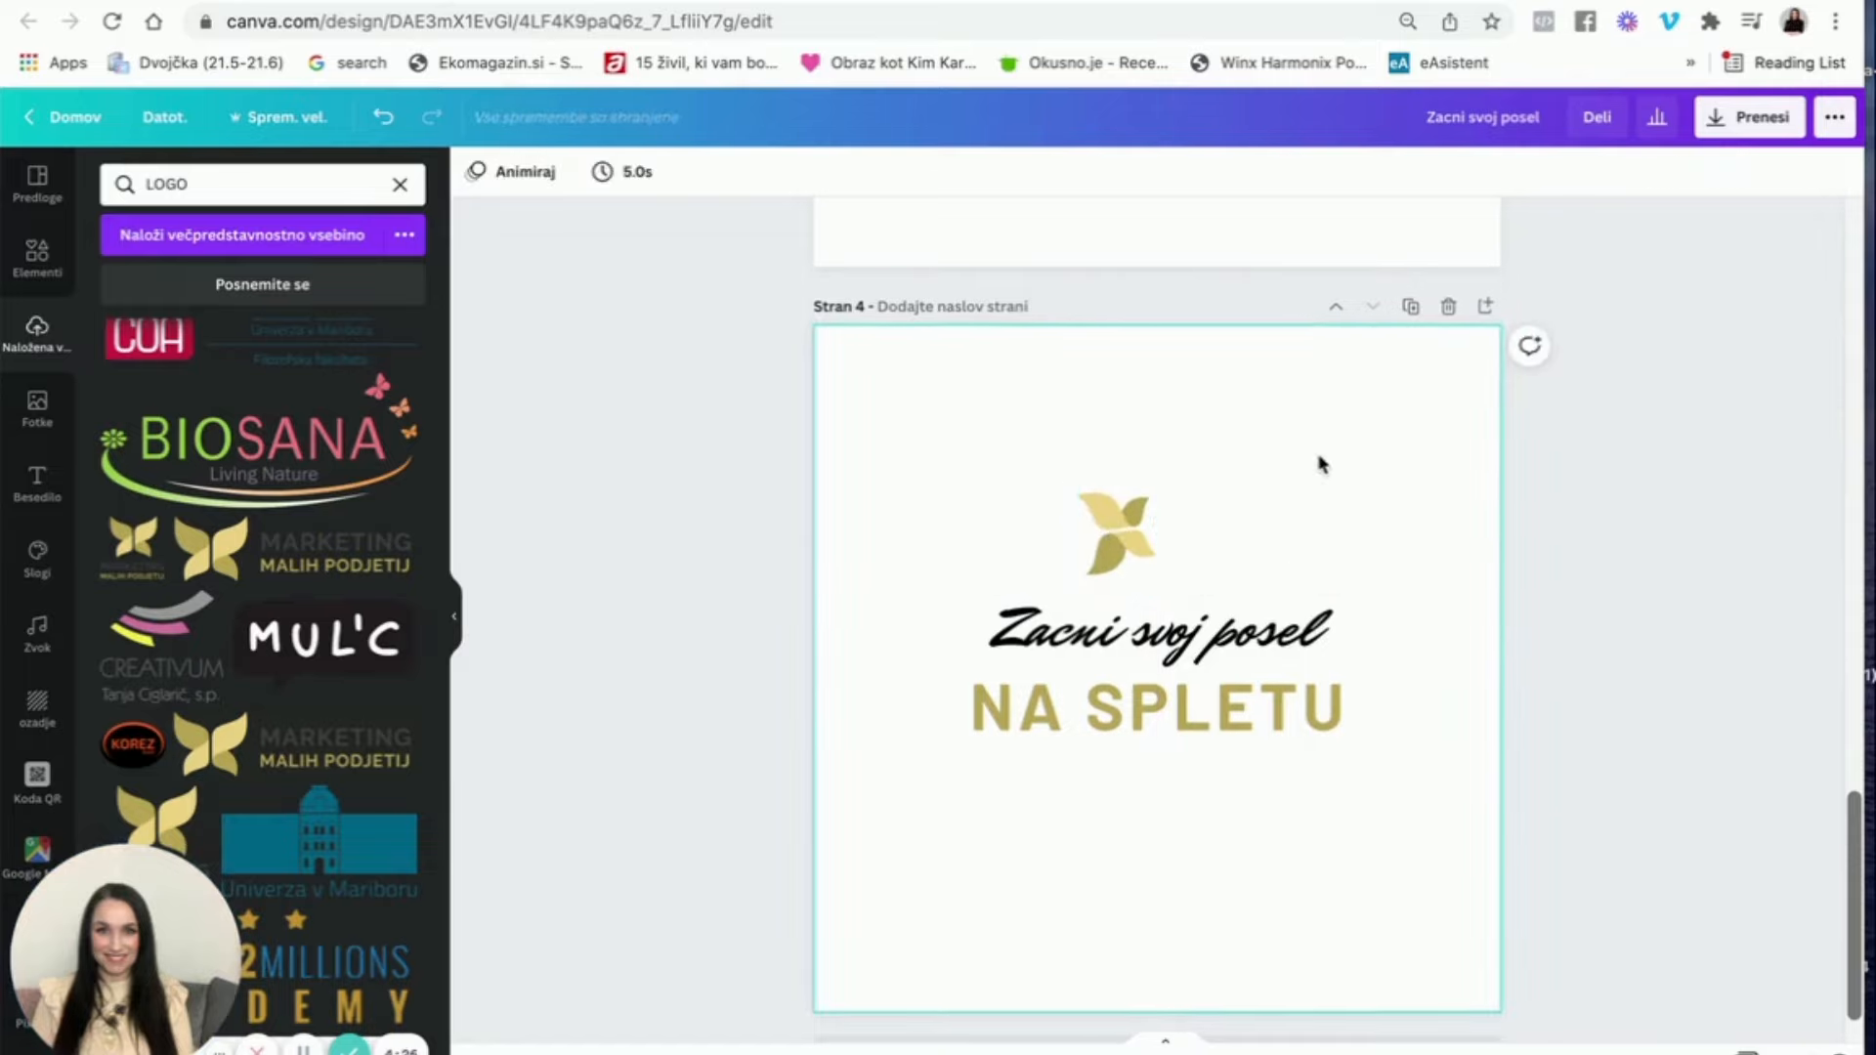
Step: Review the butterfly's changing position across all four pages, including in the thumbnail grid of the pages
scroll(1319, 465, up, 8)
scroll(1319, 465, down, 4)
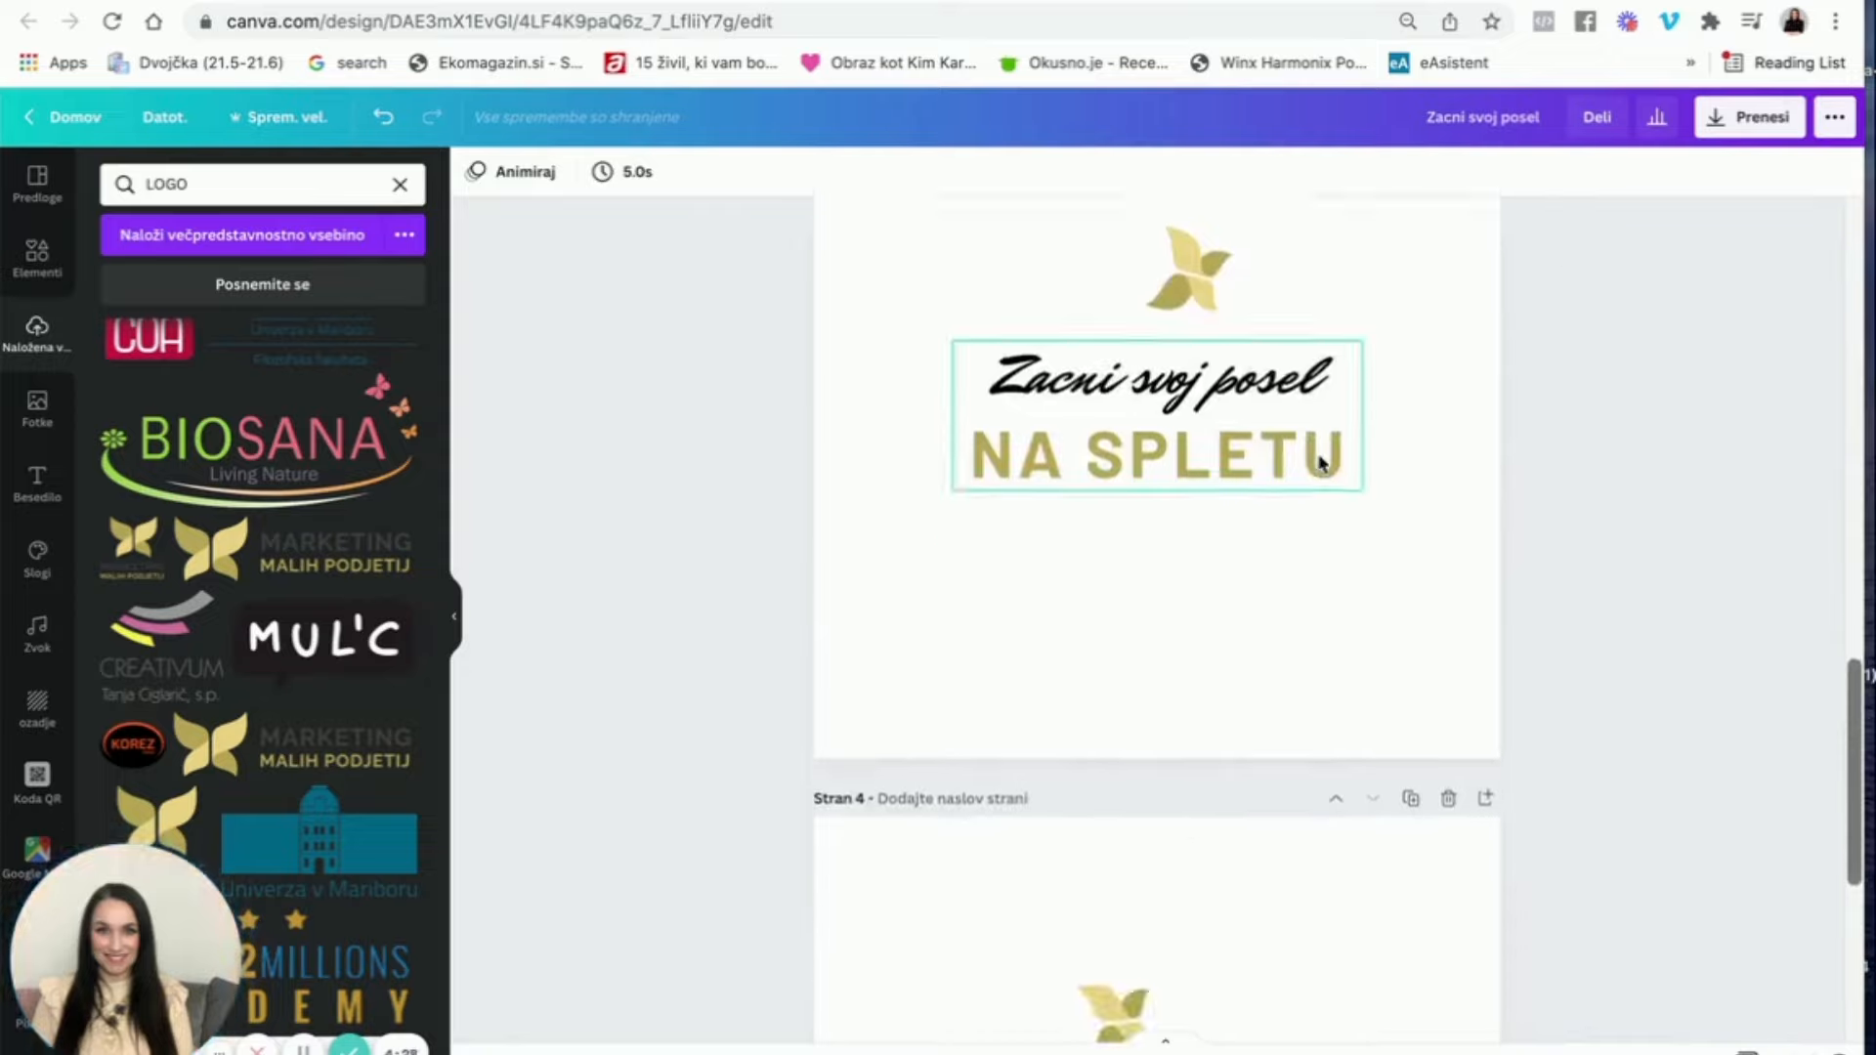
scroll(1319, 466, up, 2)
scroll(1320, 465, up, 5)
scroll(1319, 466, down, 2)
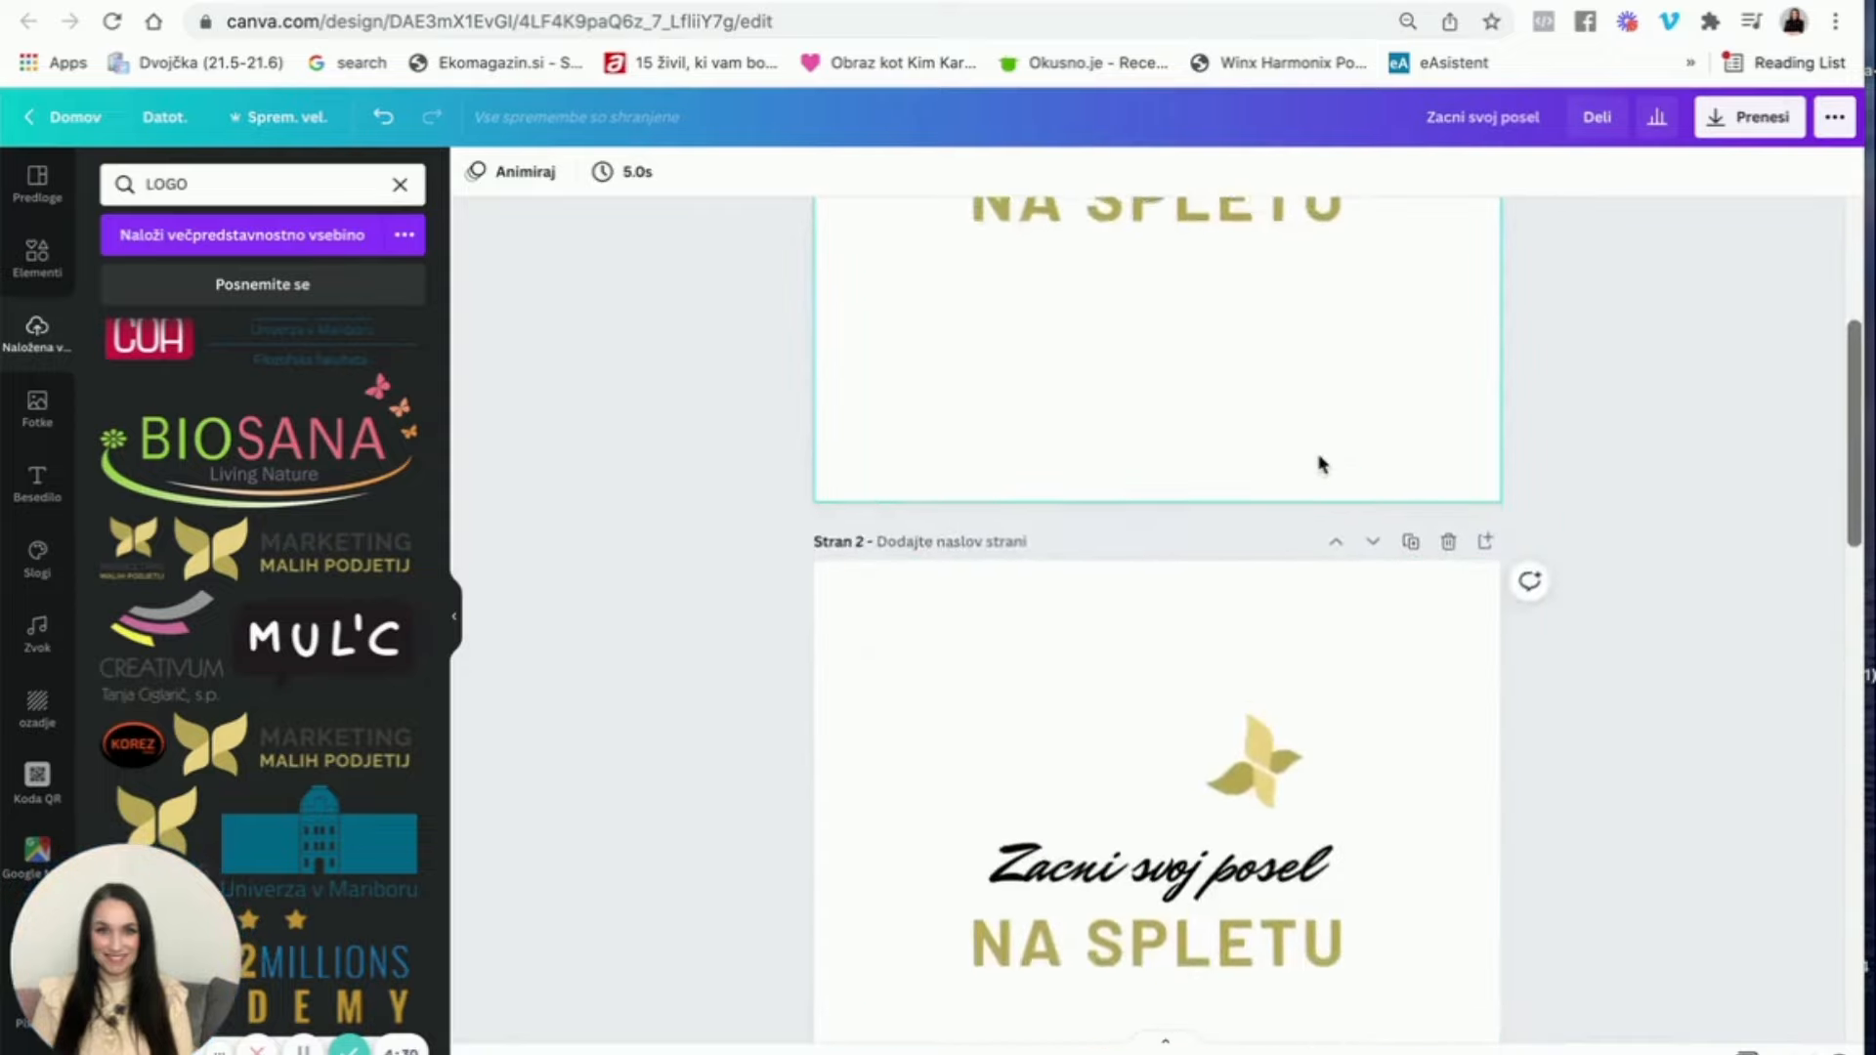
scroll(1319, 466, up, 3)
scroll(1319, 465, down, 2)
scroll(1319, 465, up, 2)
scroll(1319, 463, down, 9)
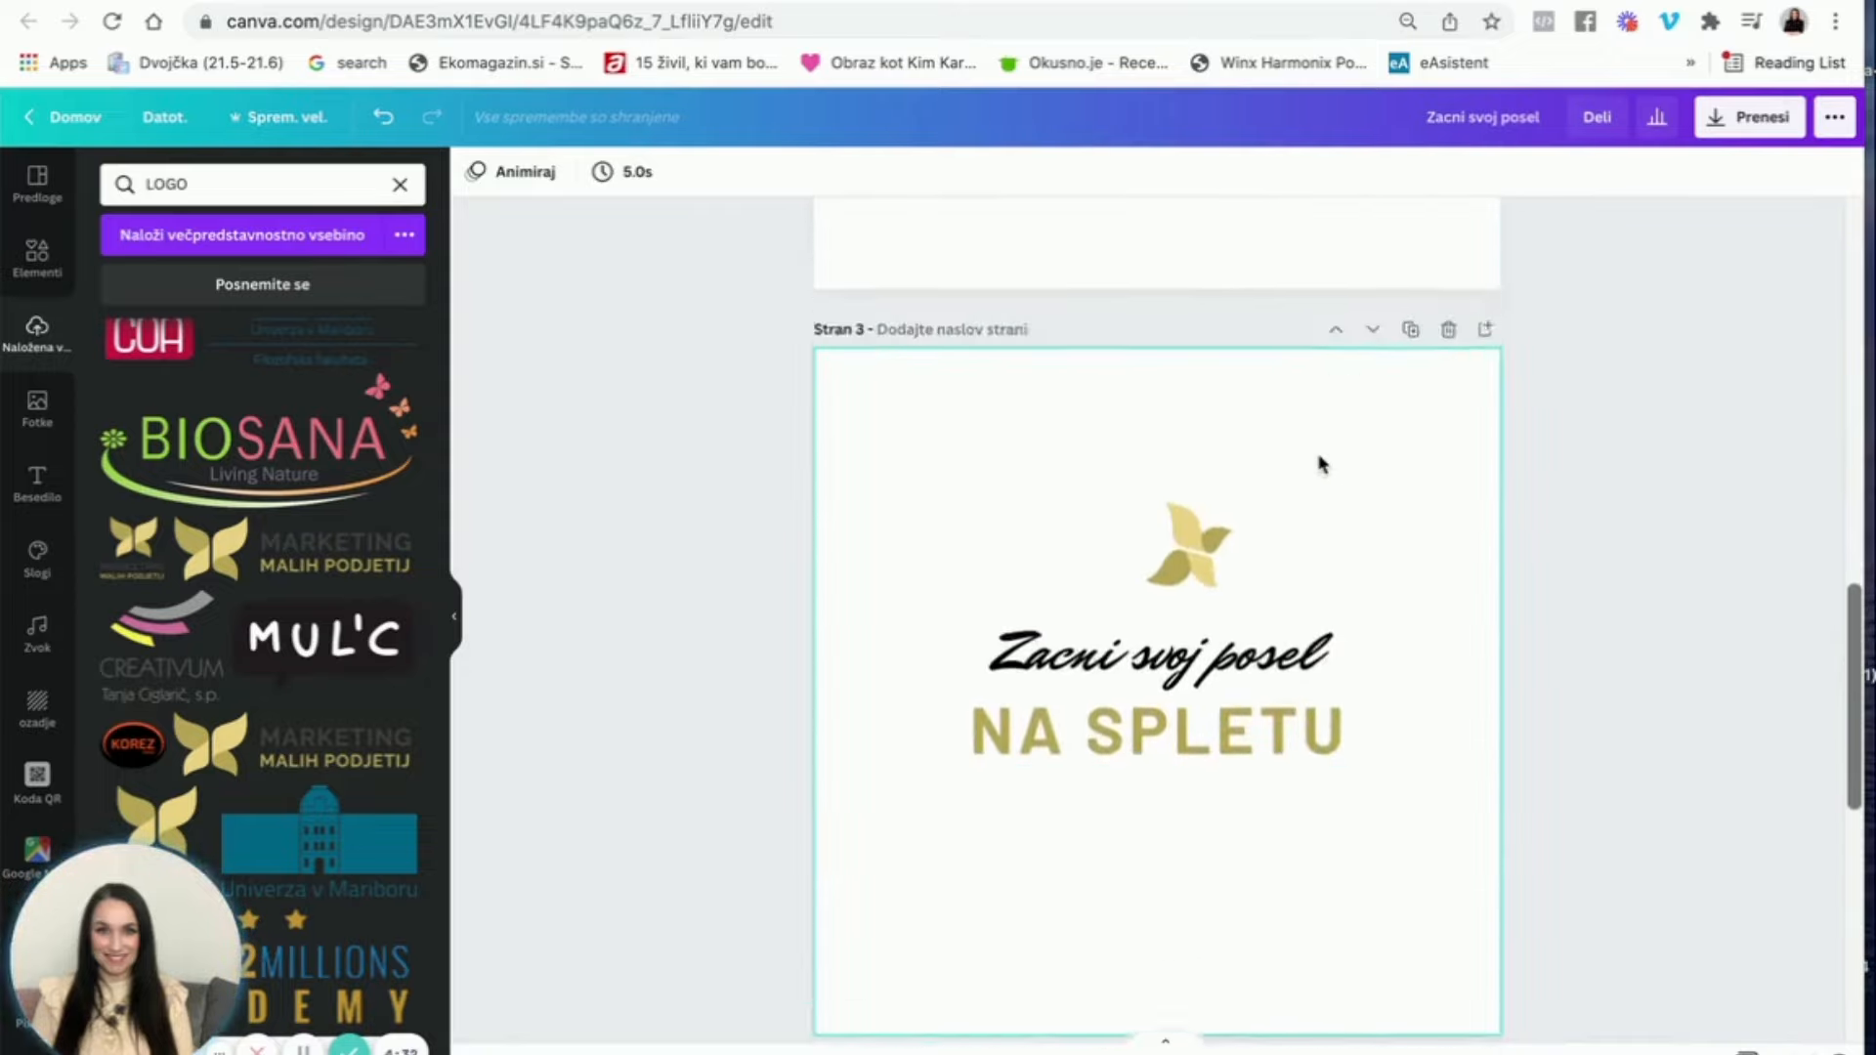
scroll(1319, 464, up, 5)
scroll(1271, 684, down, 3)
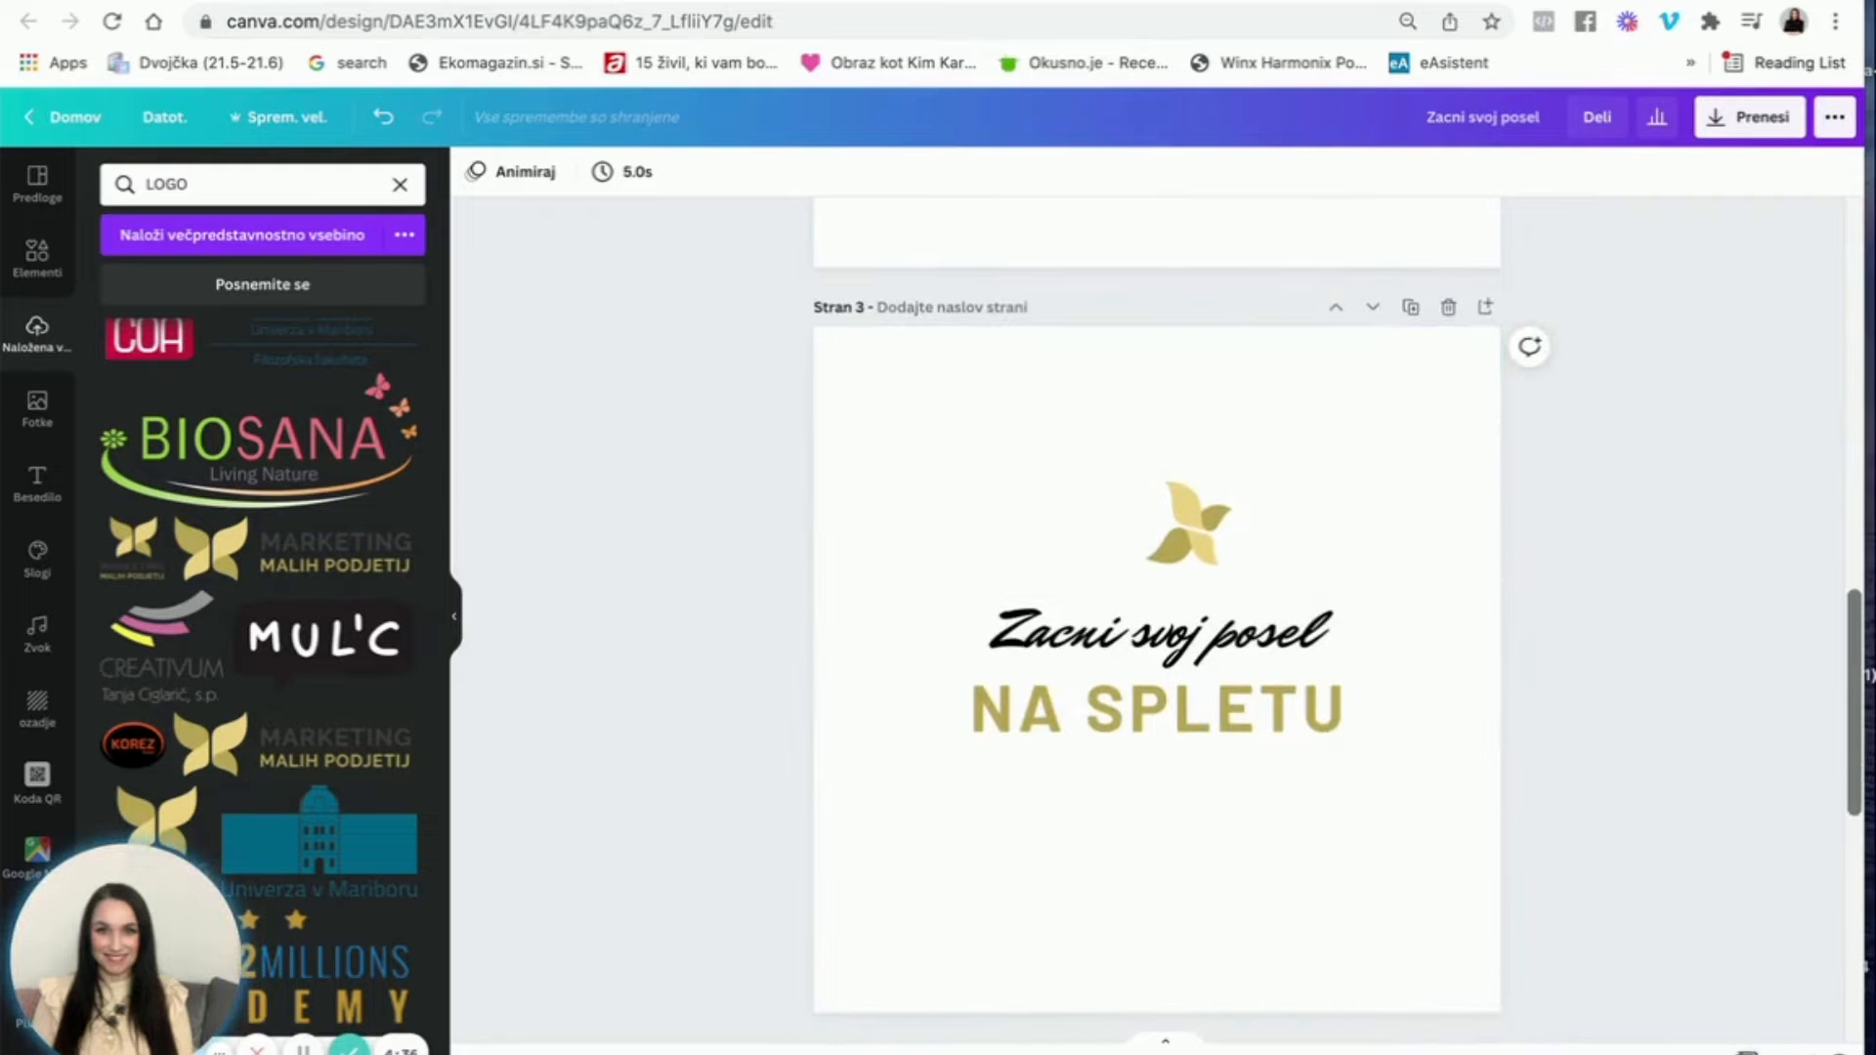
click(1747, 1047)
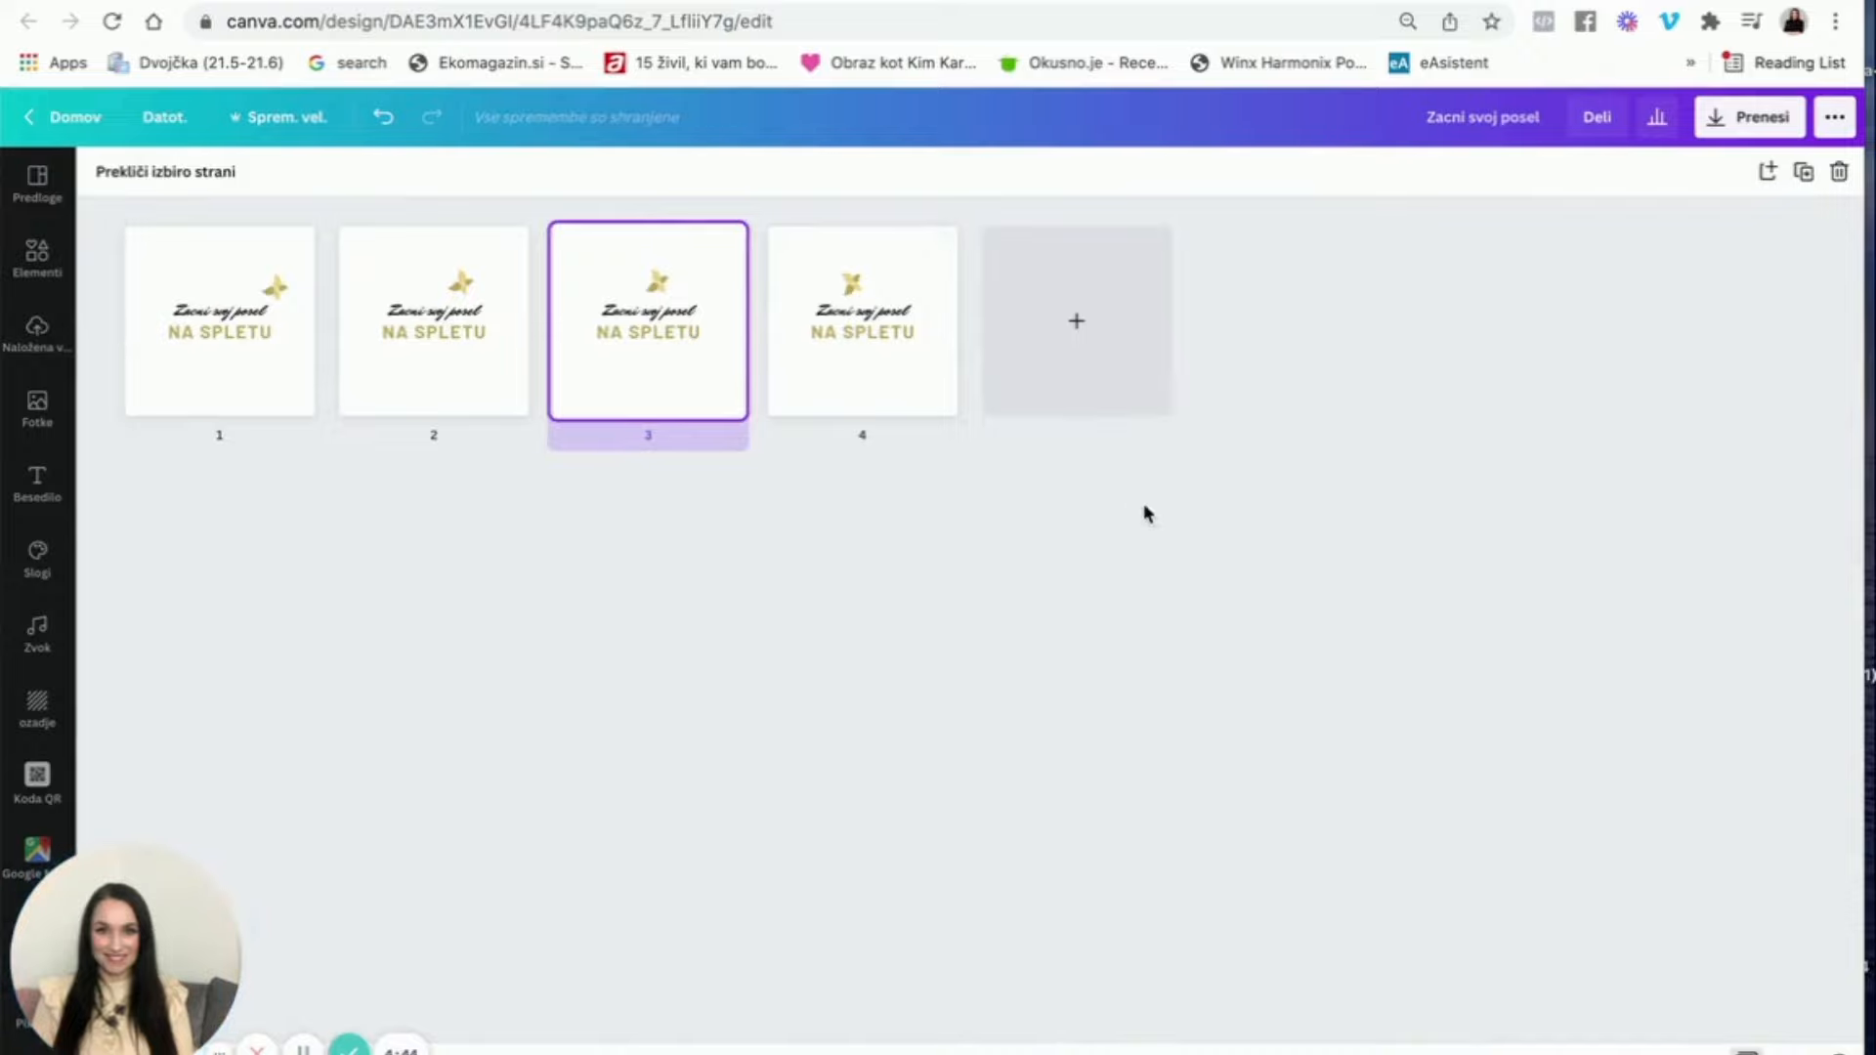
click(1700, 1048)
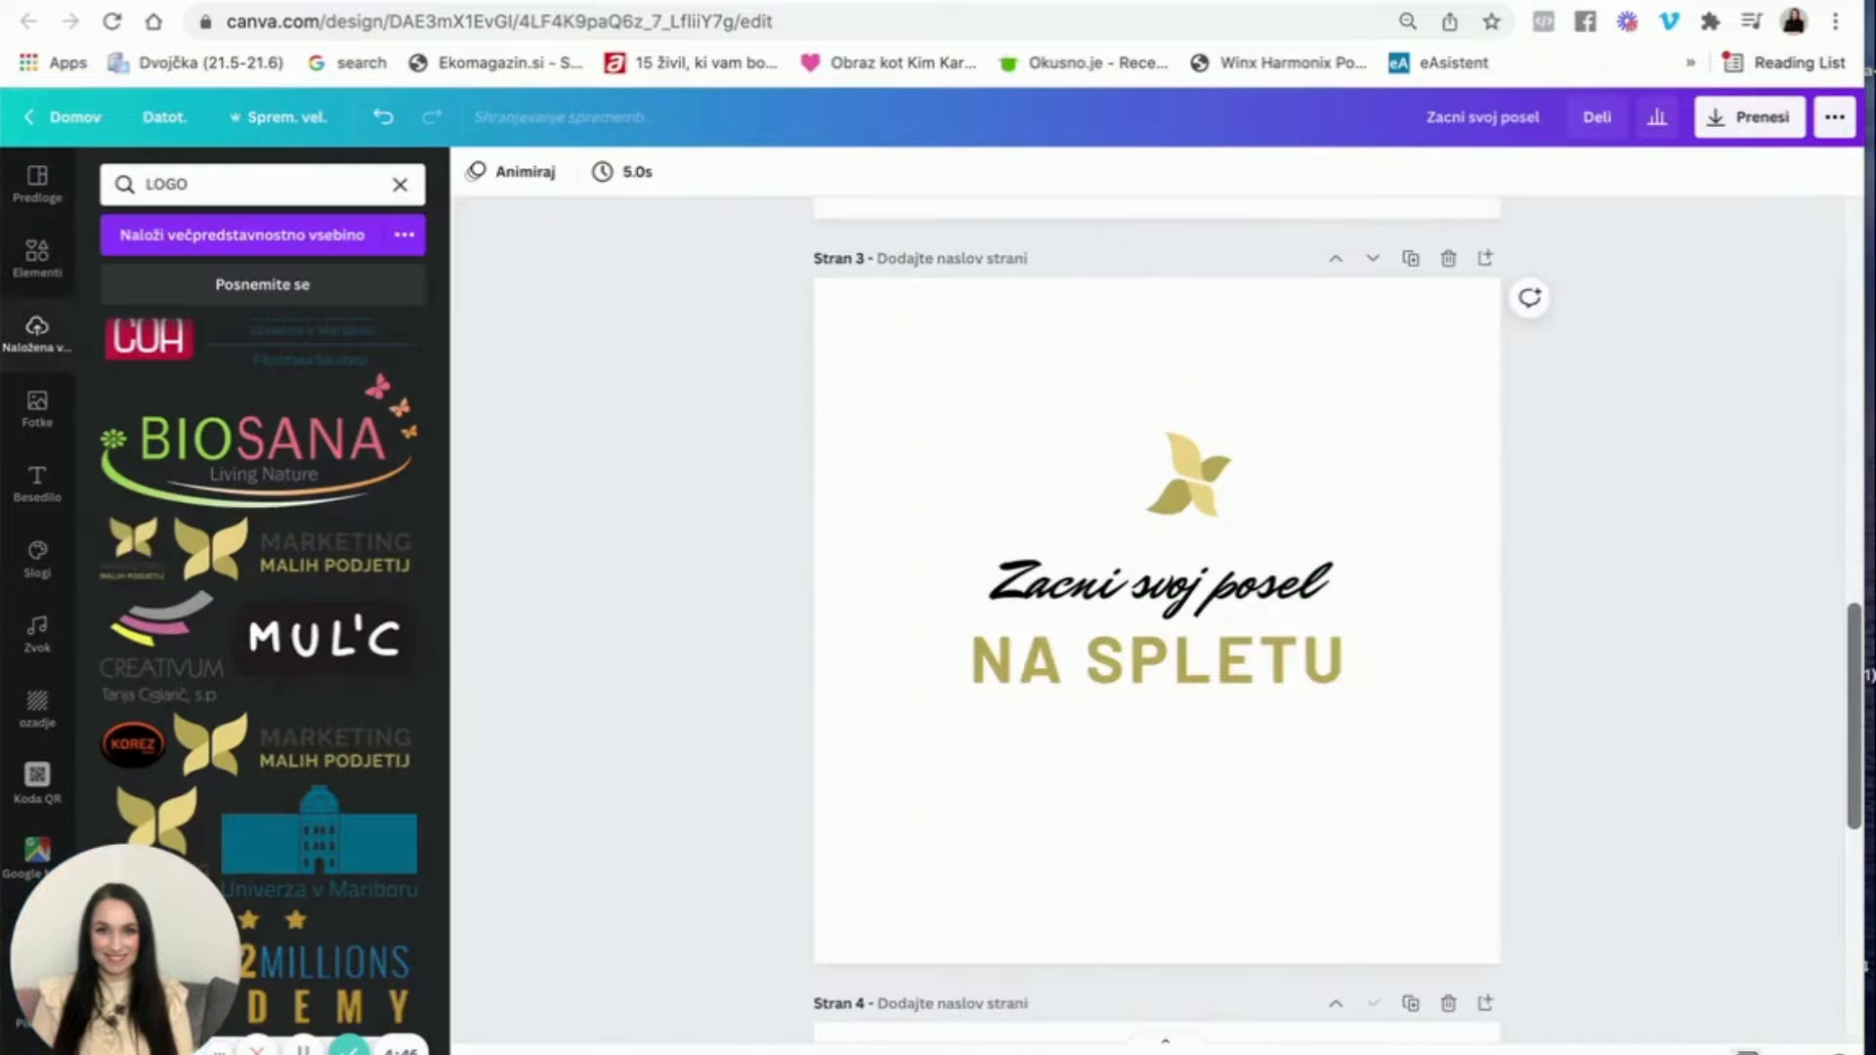
Step: Move the butterfly on page 4 slightly further left above the script line
scroll(1374, 761, down, 4)
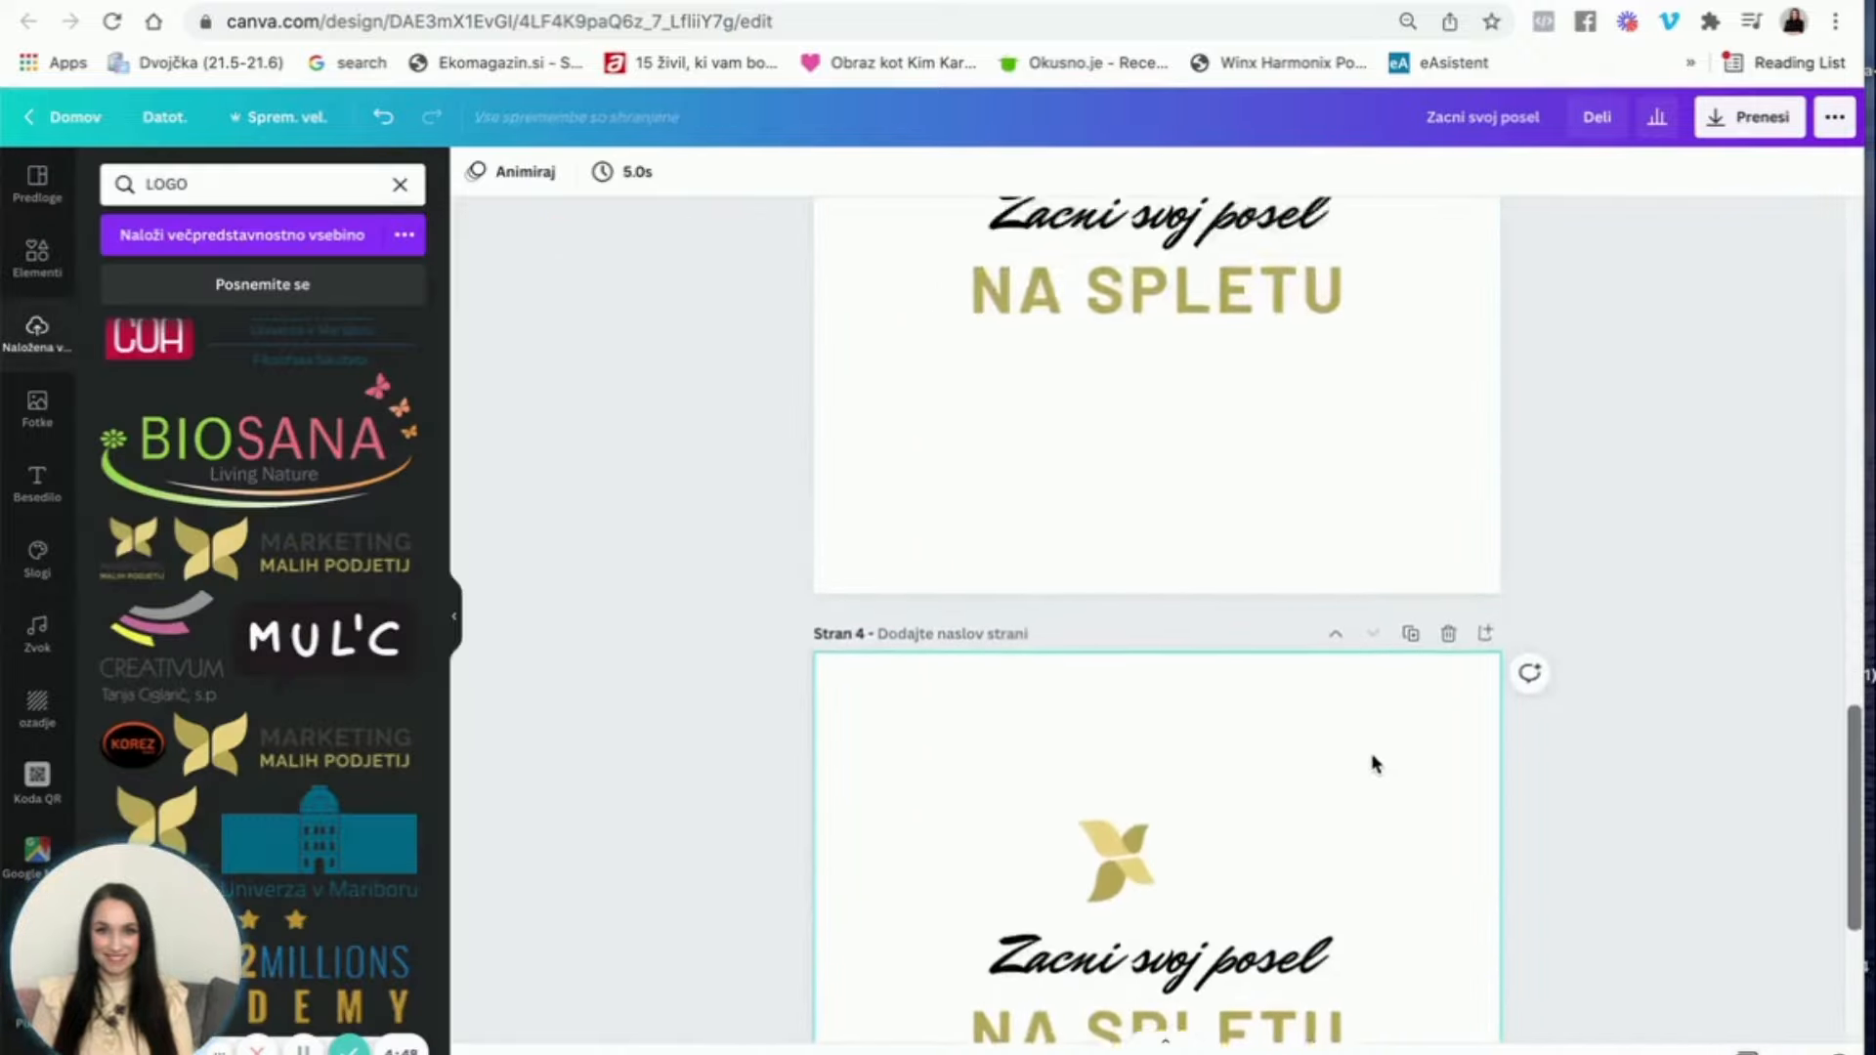
drag(1139, 856, 1110, 856)
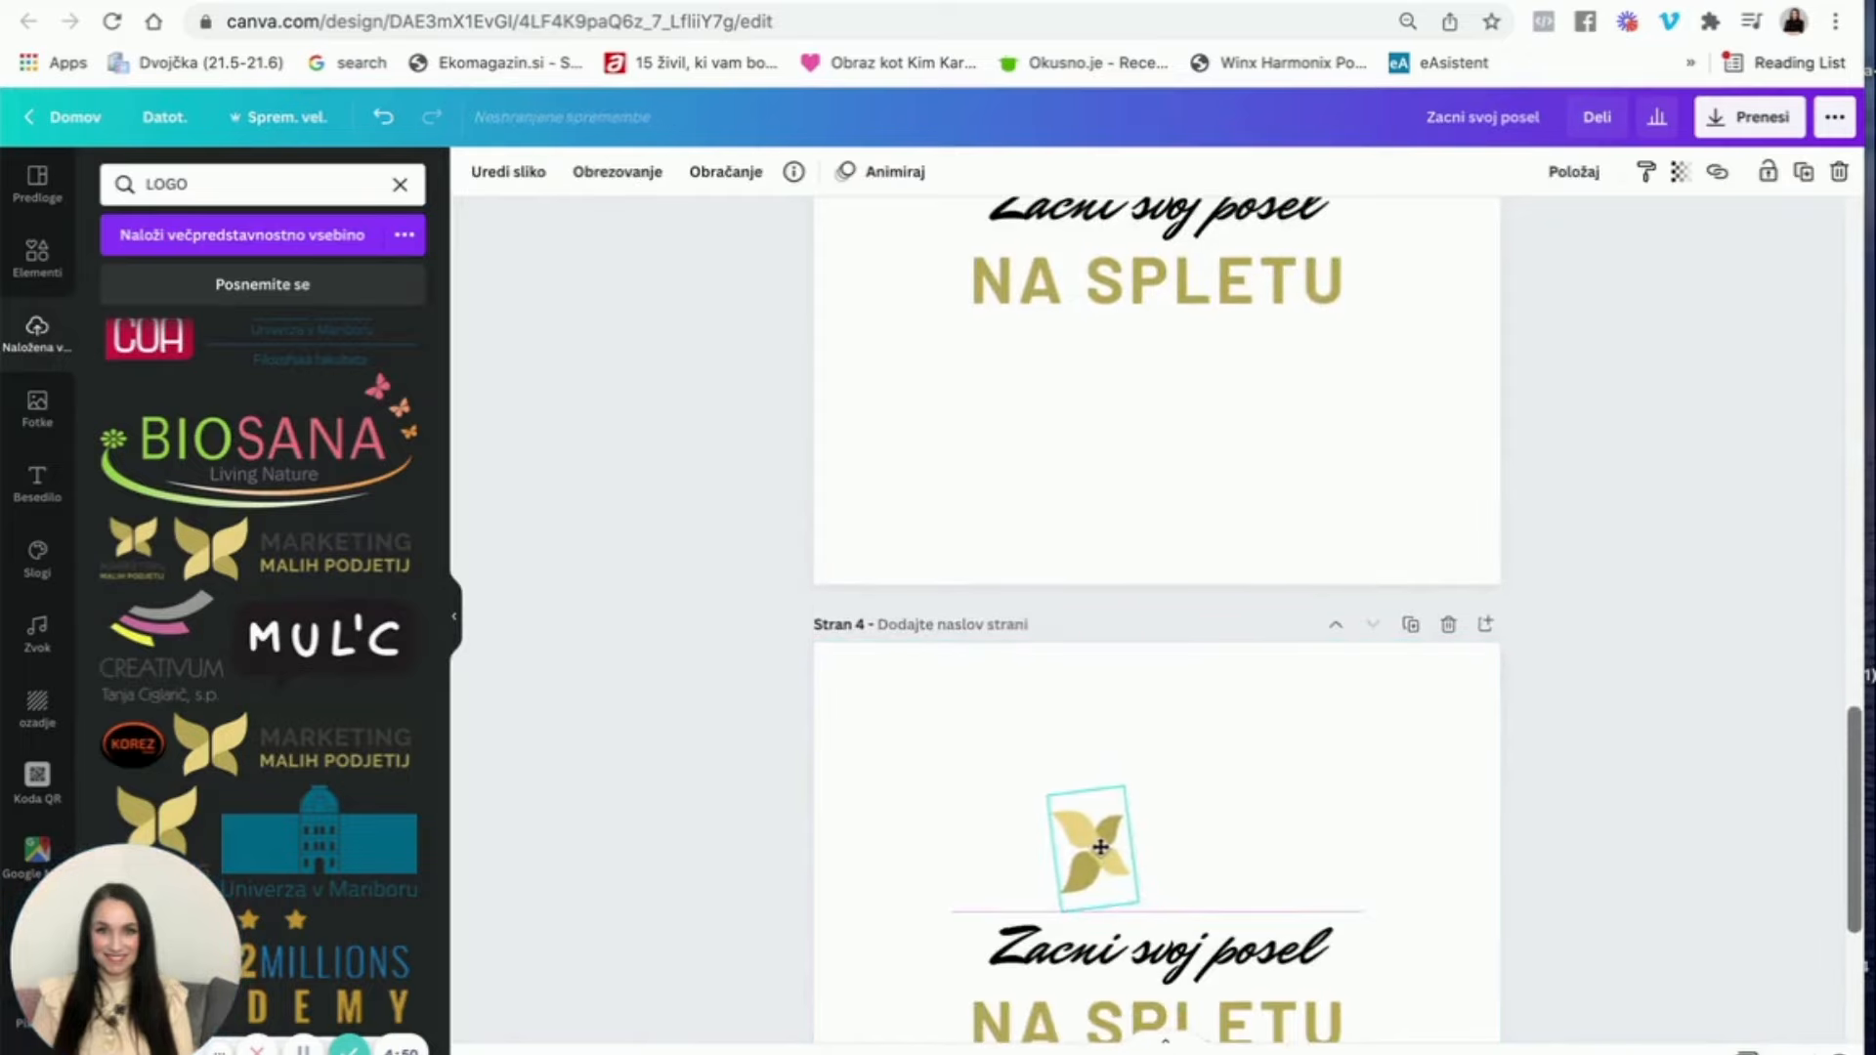
scroll(1241, 855, down, 3)
Step: Open the download settings for the design and enable a transparent background for the PNG export
scroll(1244, 850, up, 20)
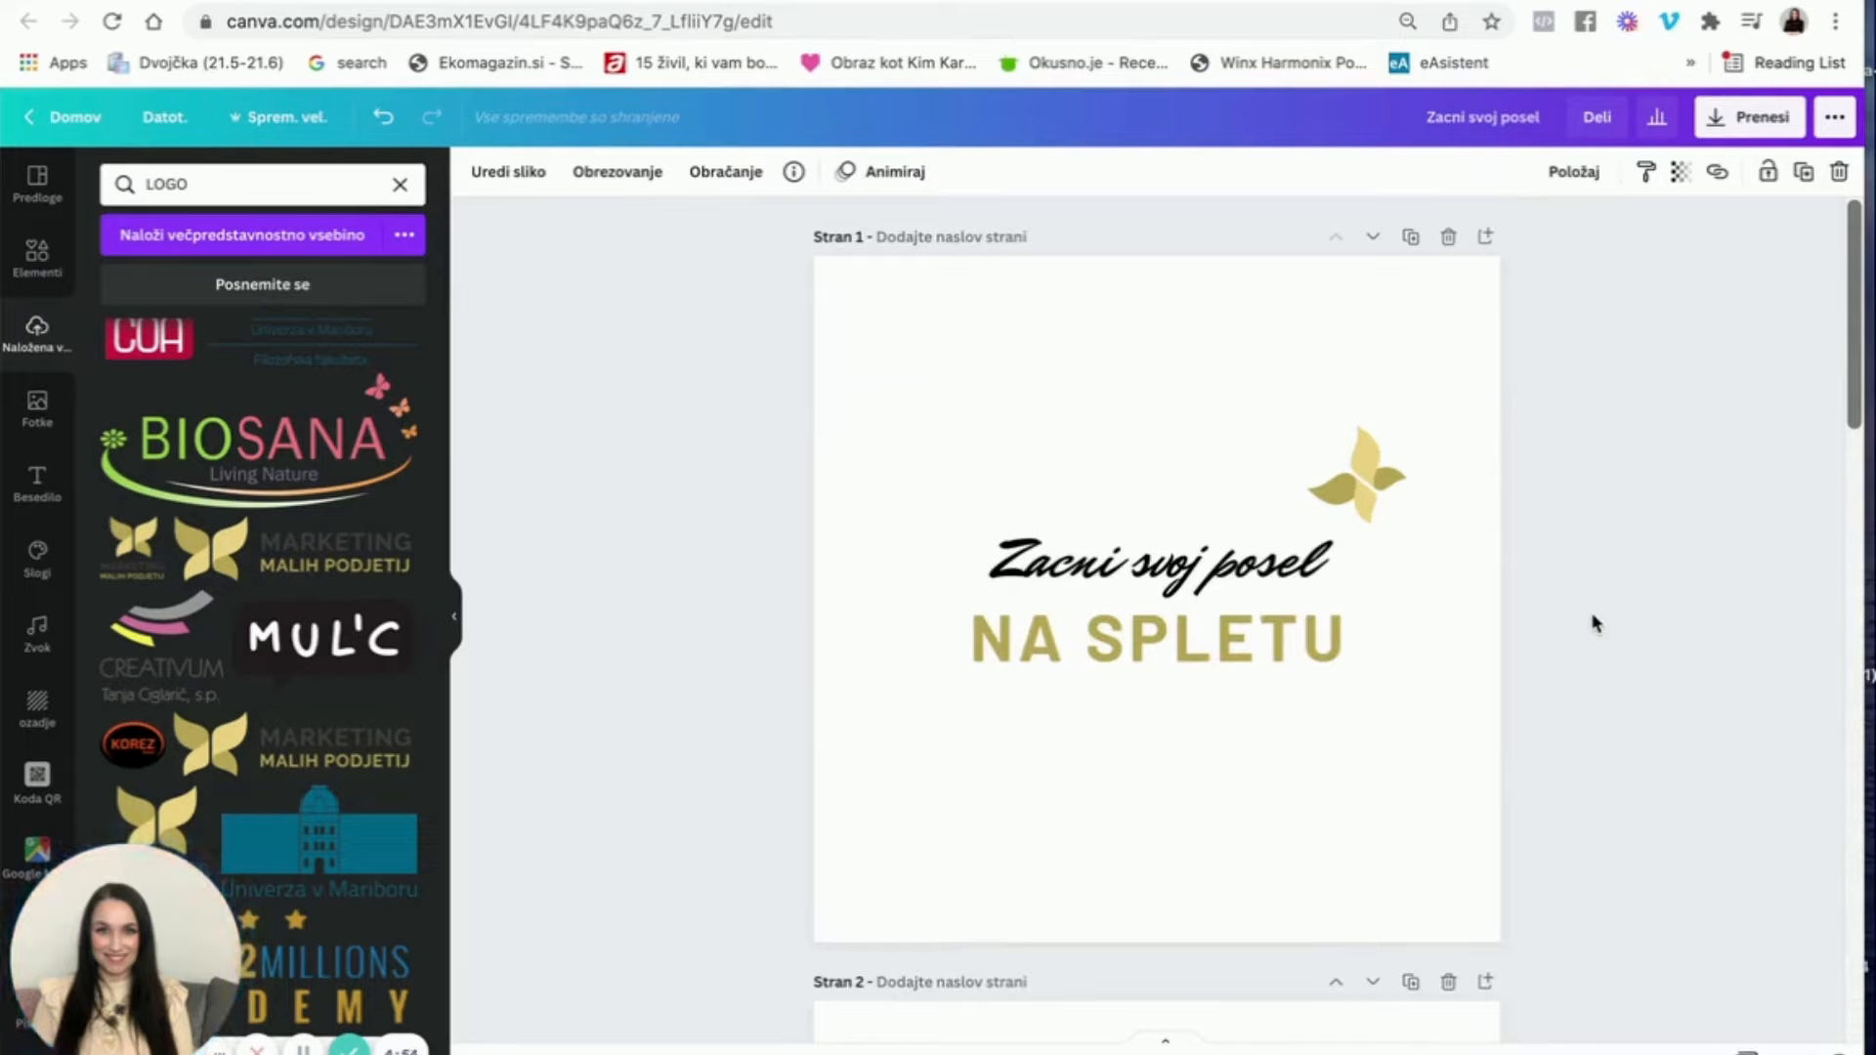
click(1759, 117)
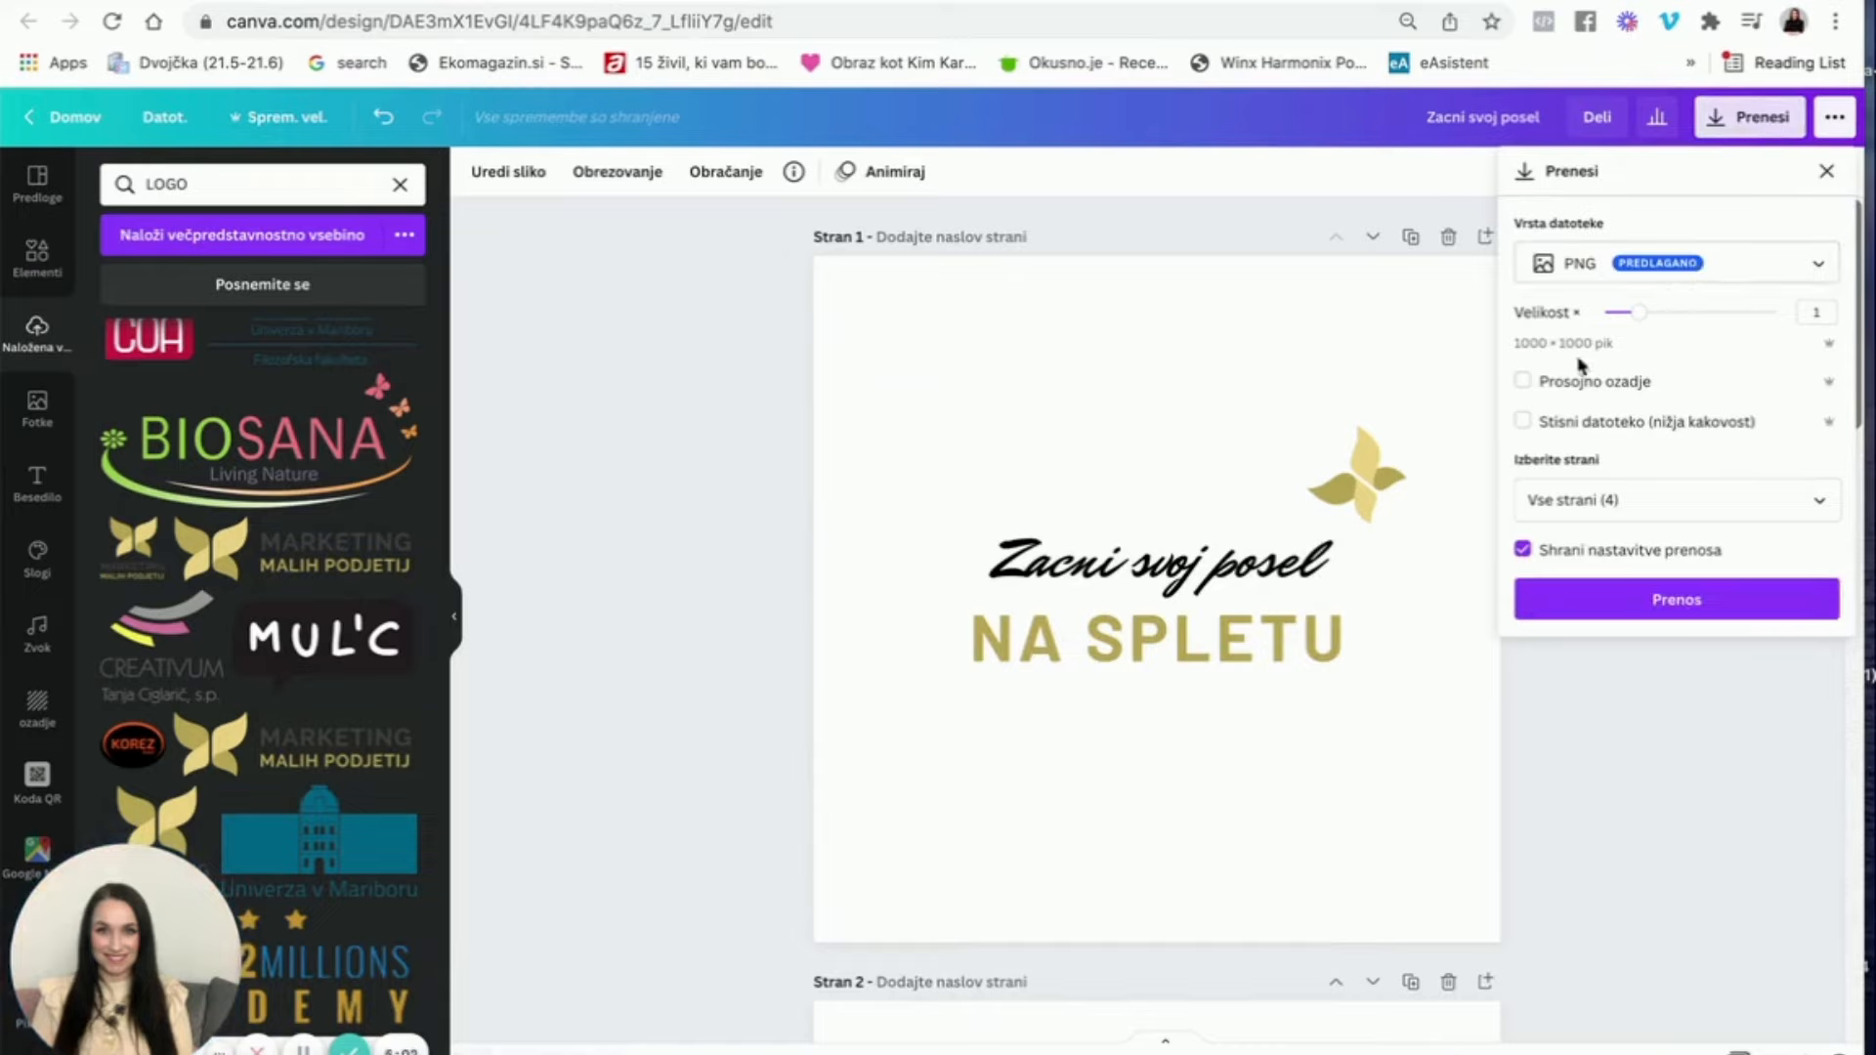
click(1523, 381)
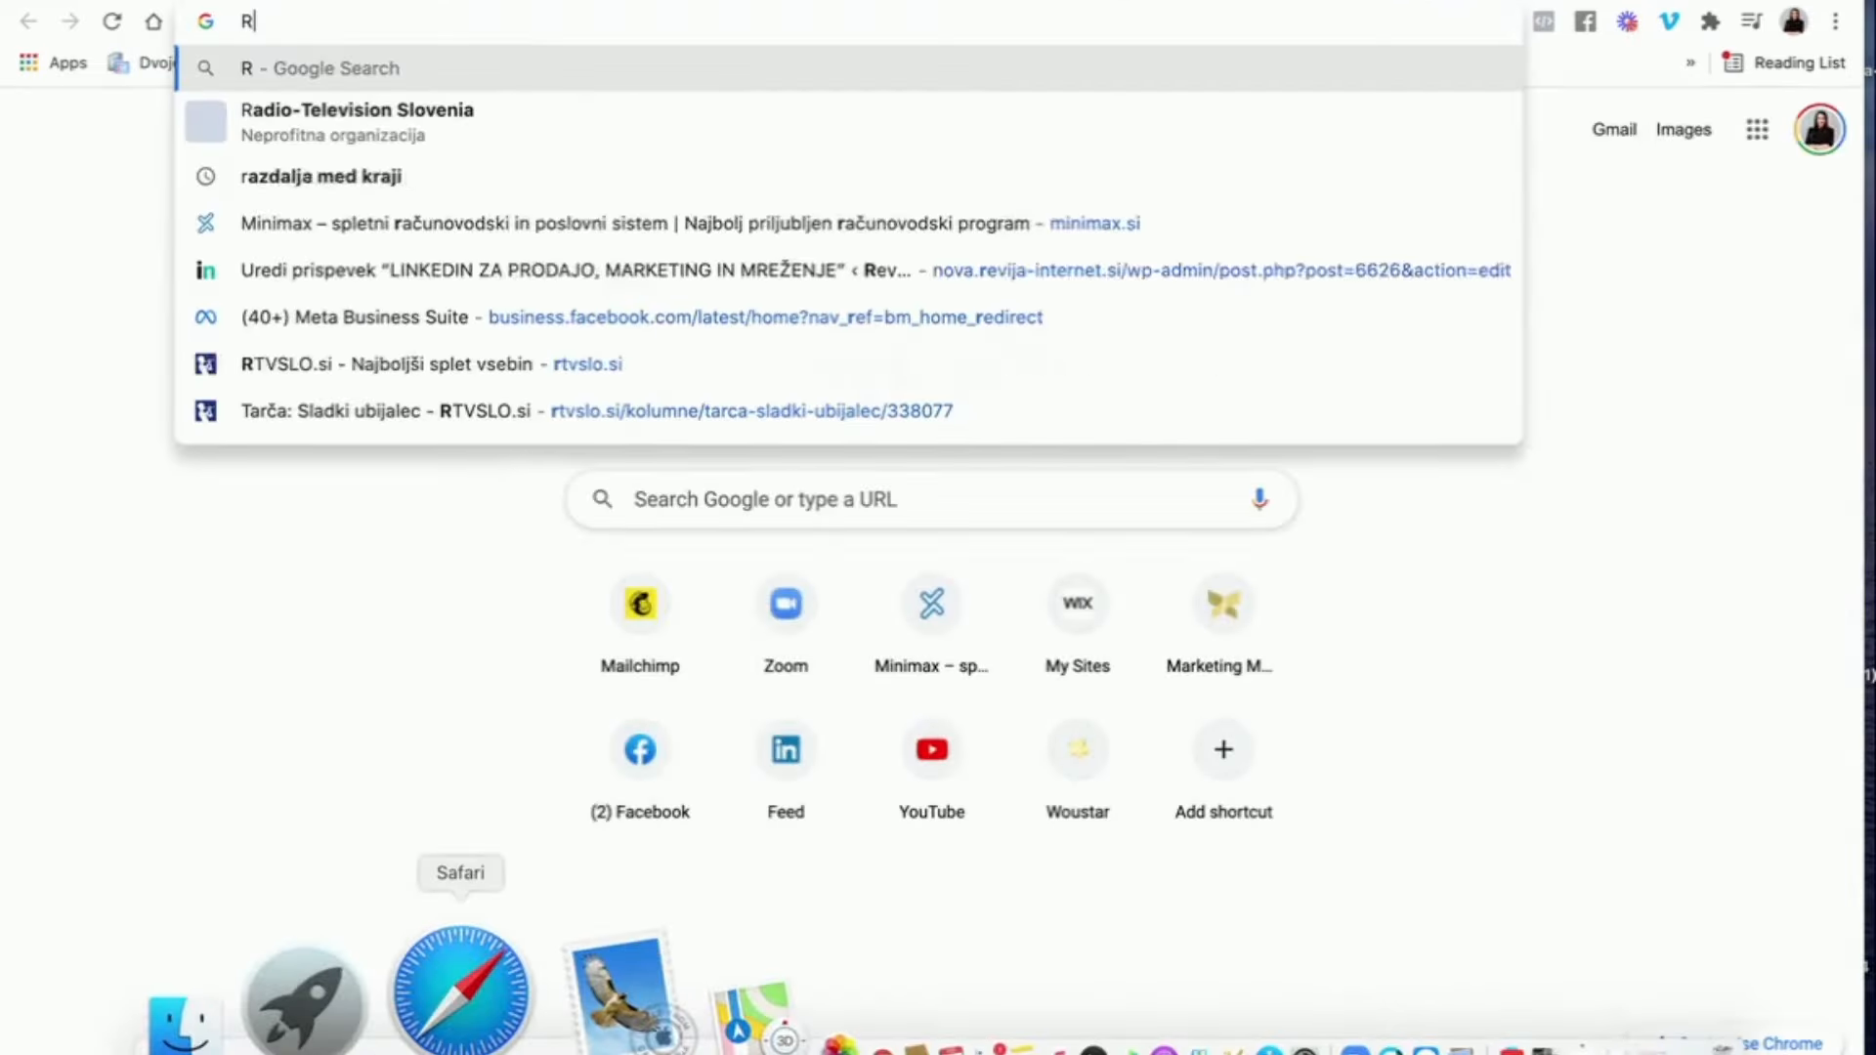
Step: Search the web for "remove bg" in a new browser tab and open the remove.bg website
text(REMOVE)
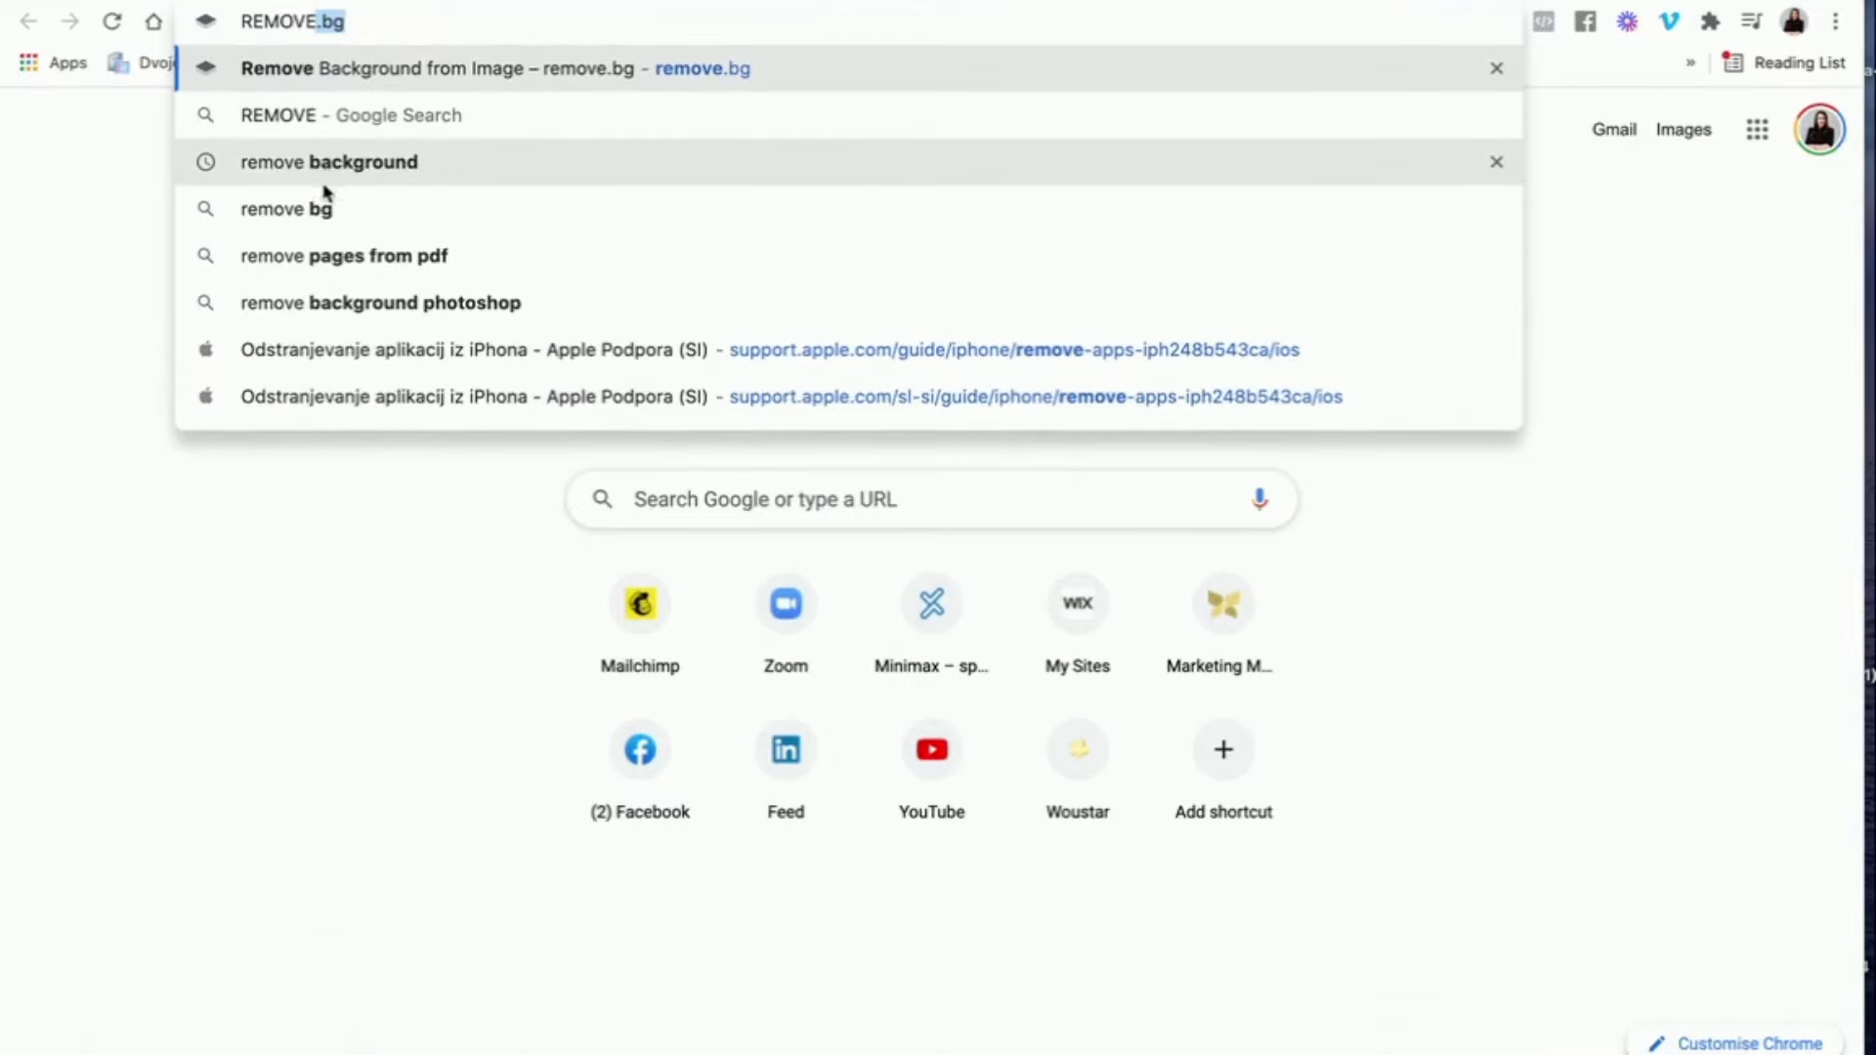
click(322, 209)
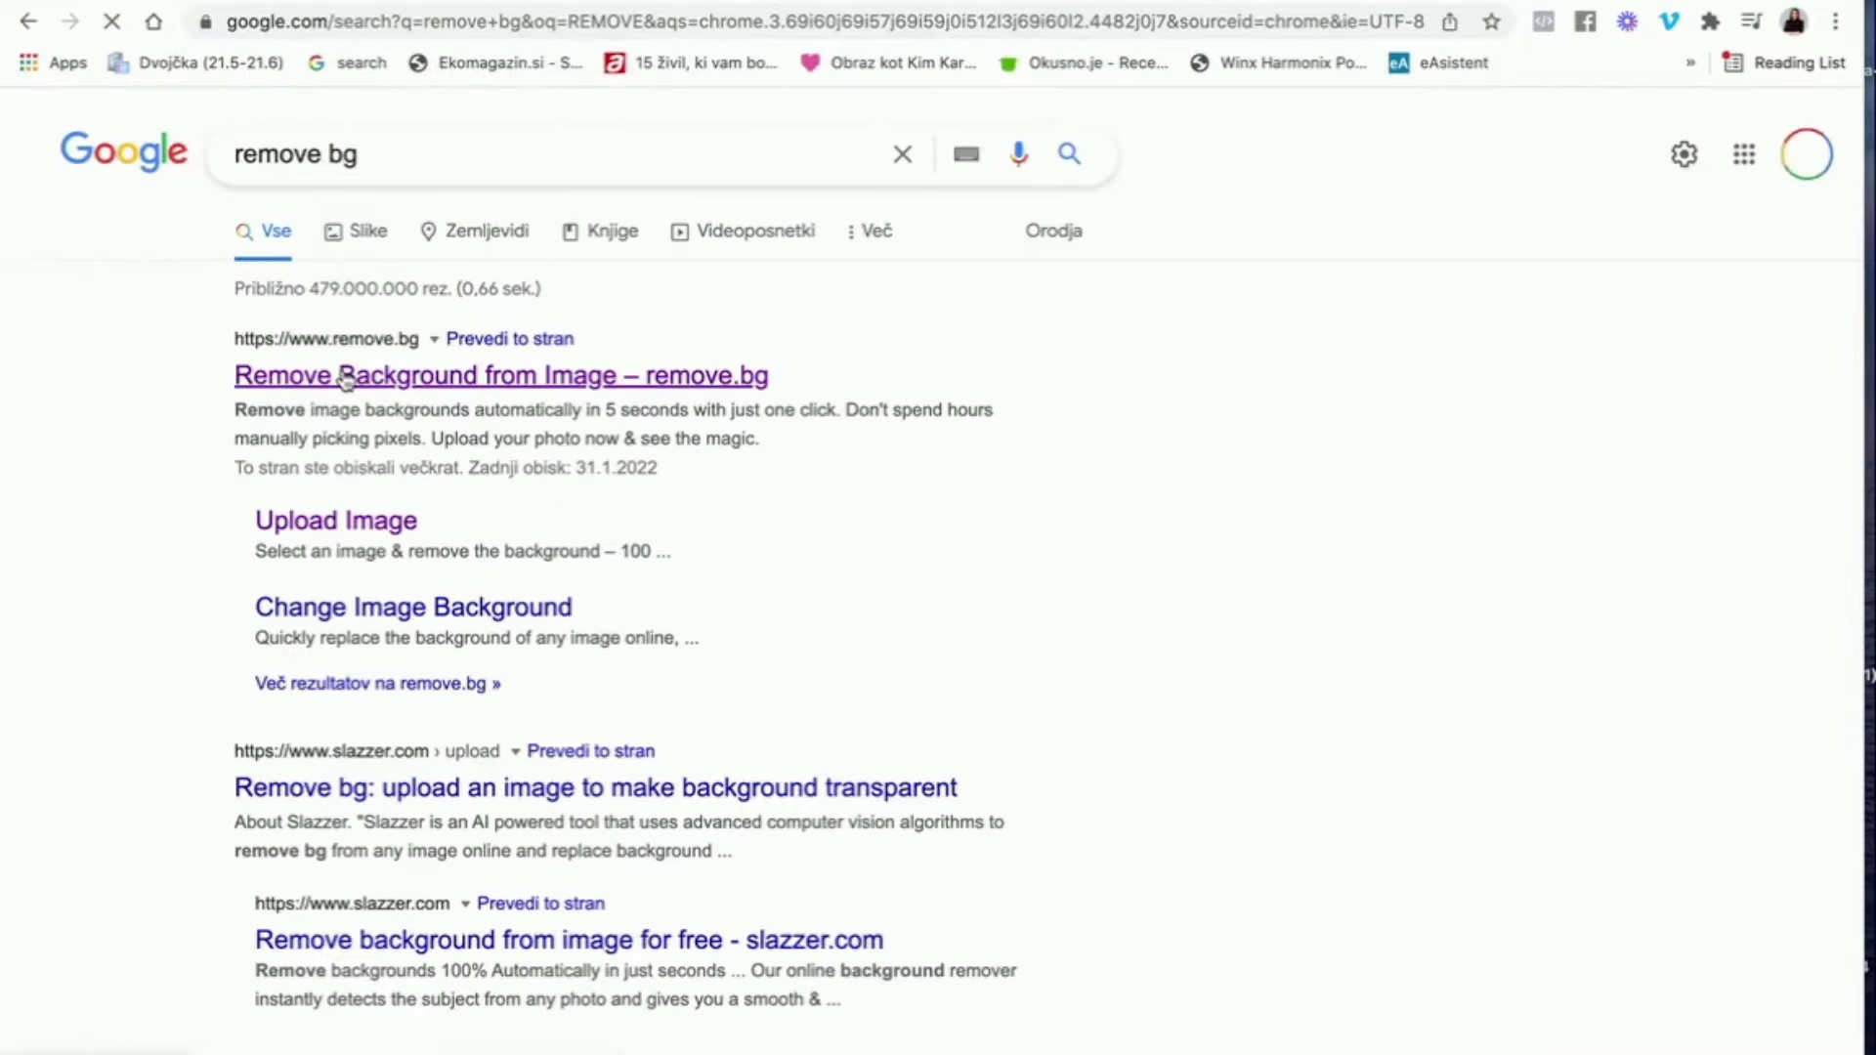
click(344, 377)
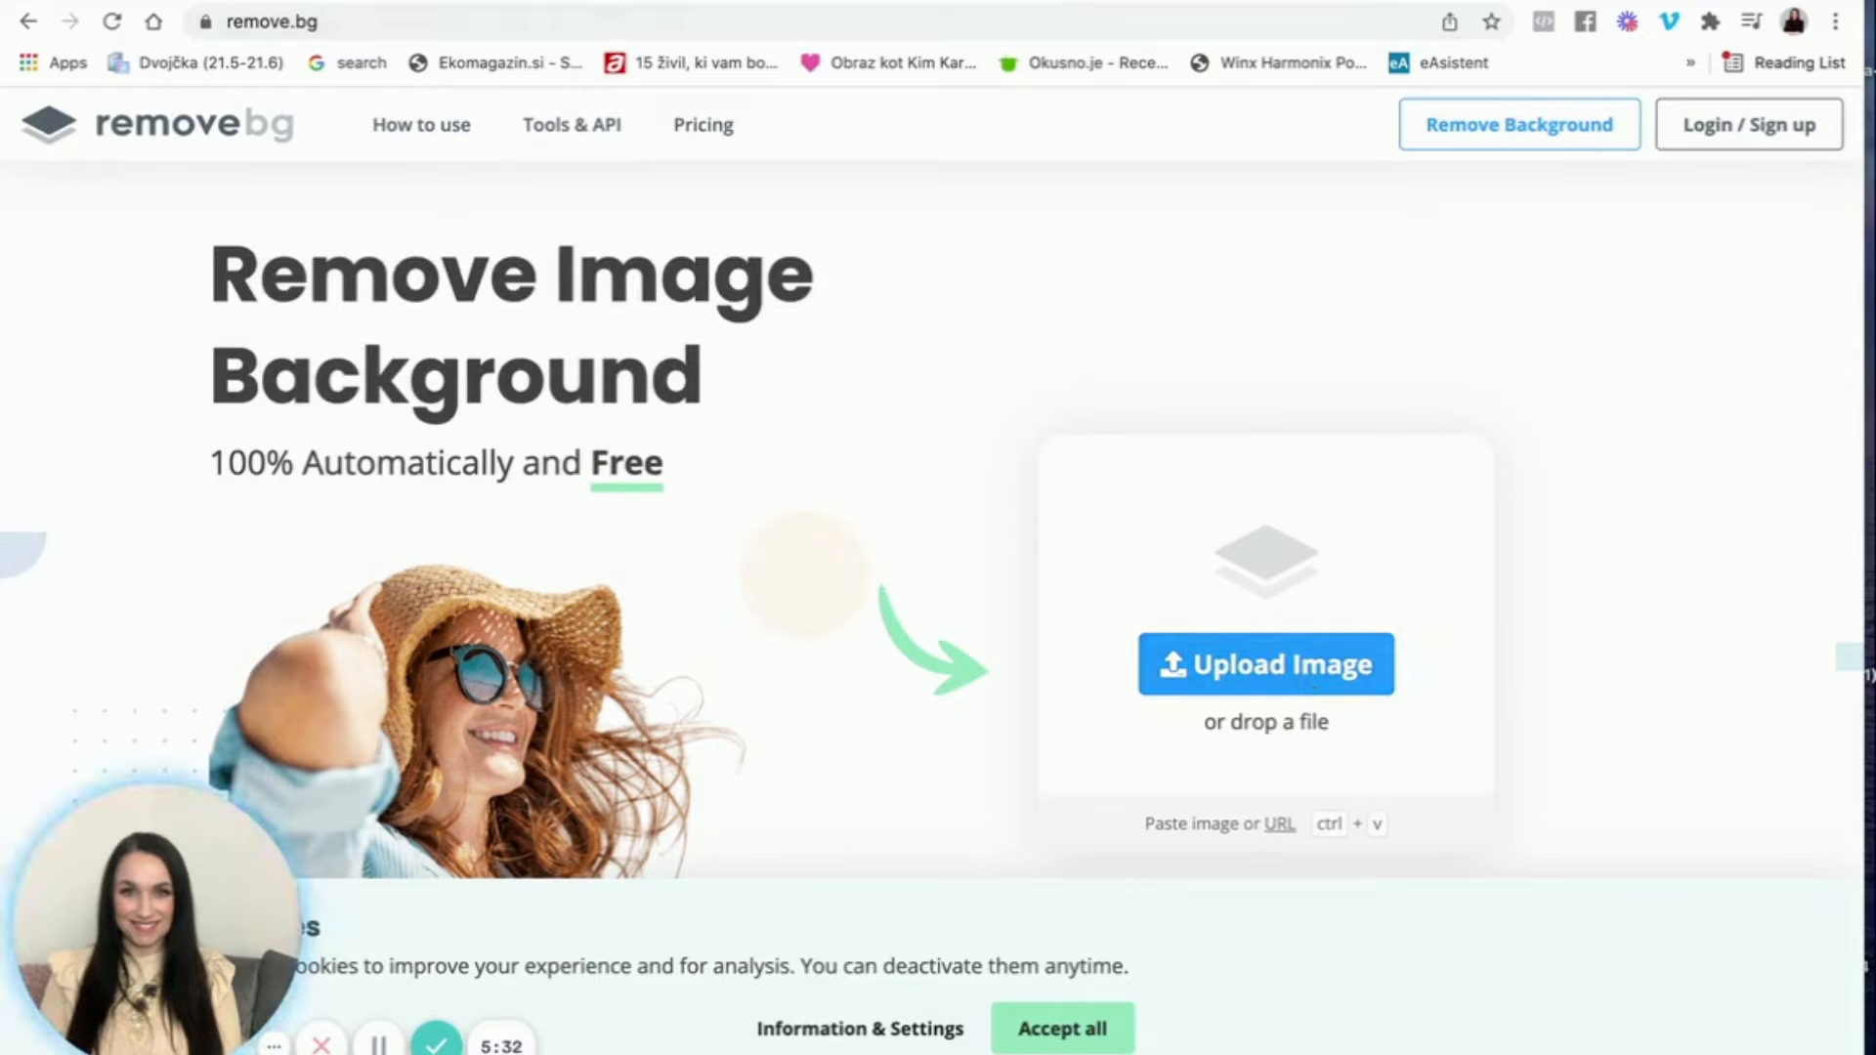
Step: Return to the Canva design and download all four pages as PNG files with a transparent background
key(ctrl+Tab)
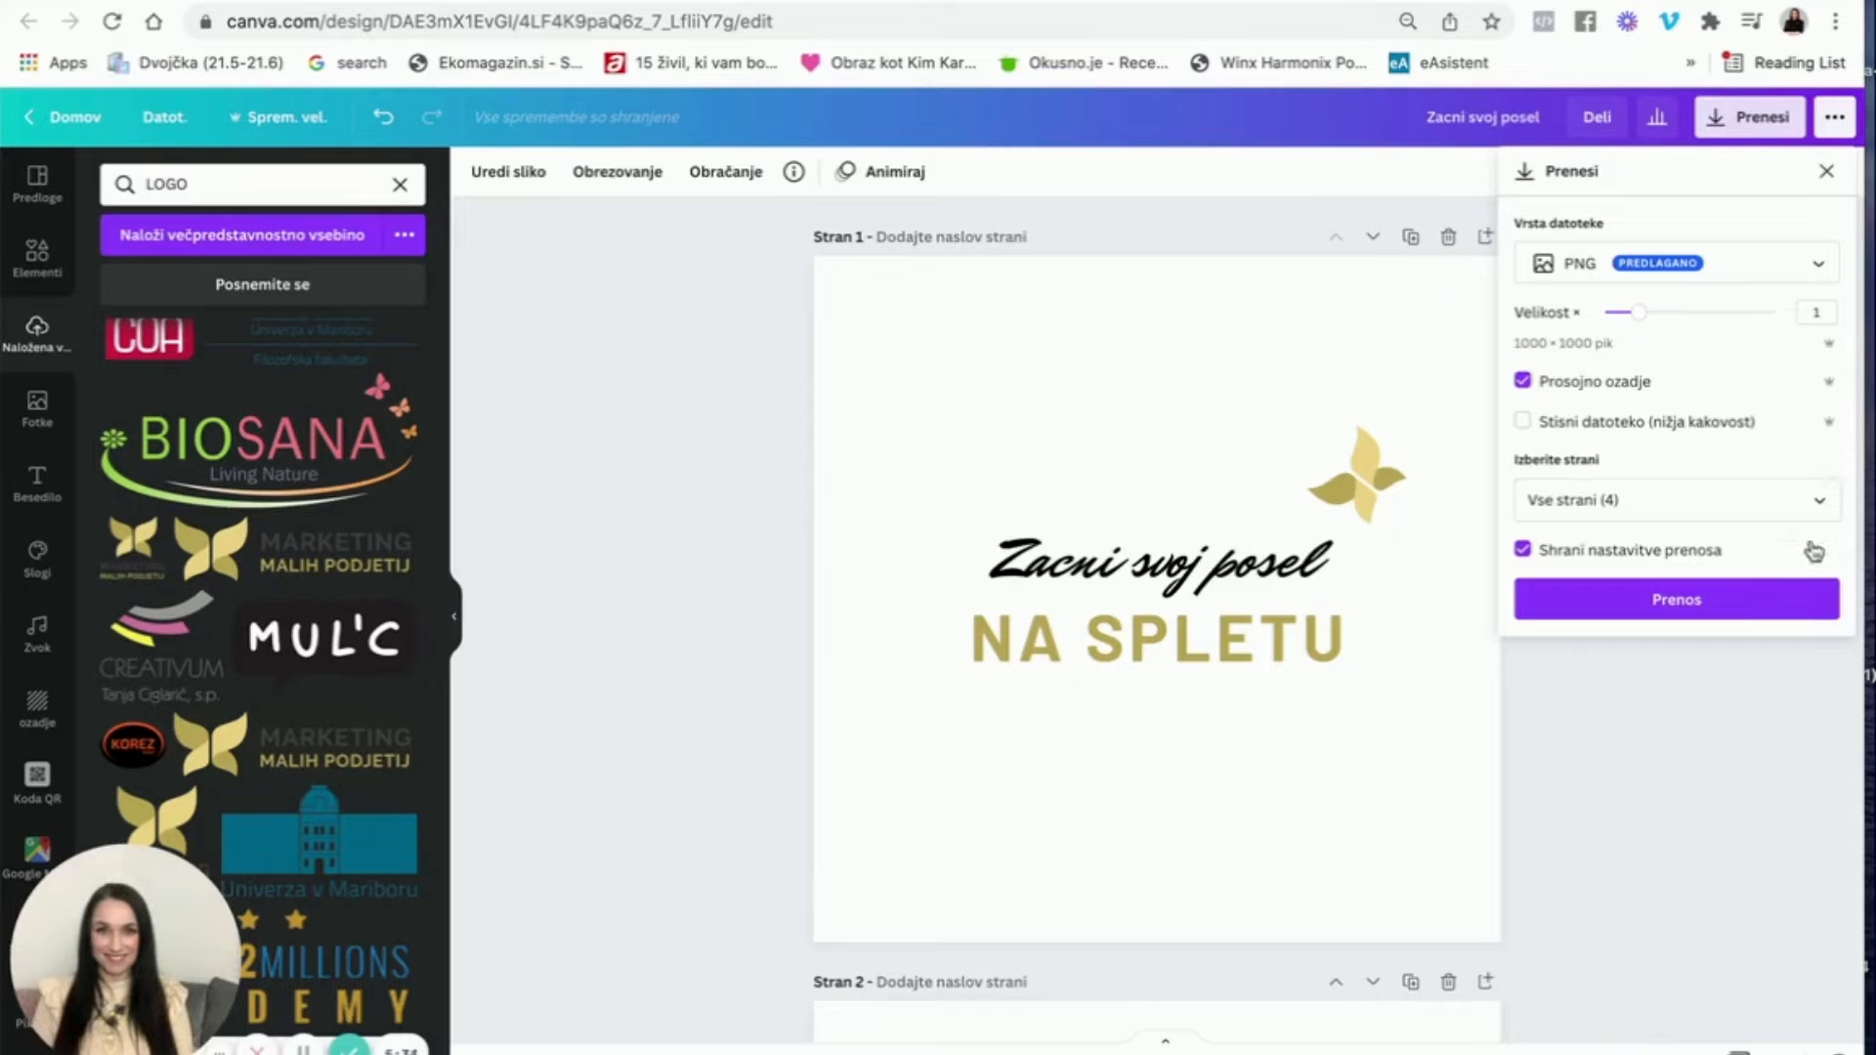
click(1820, 501)
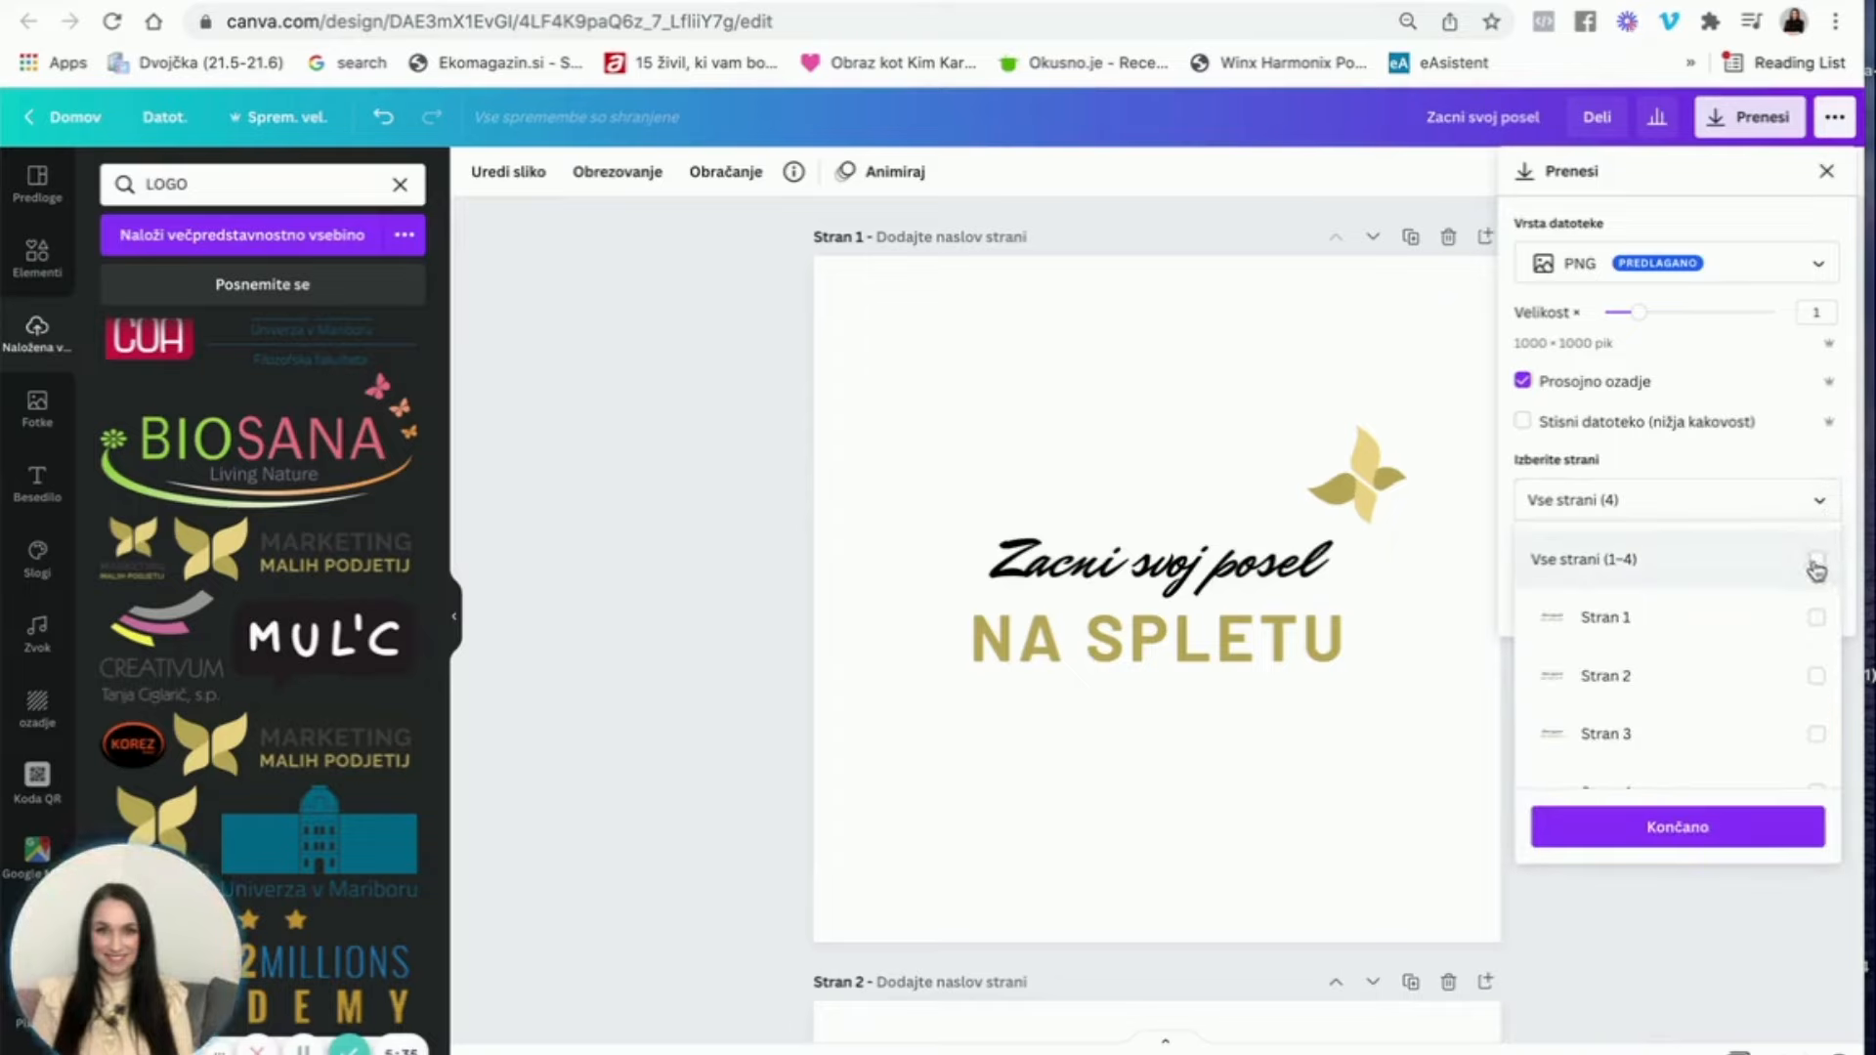
click(1815, 560)
click(1744, 835)
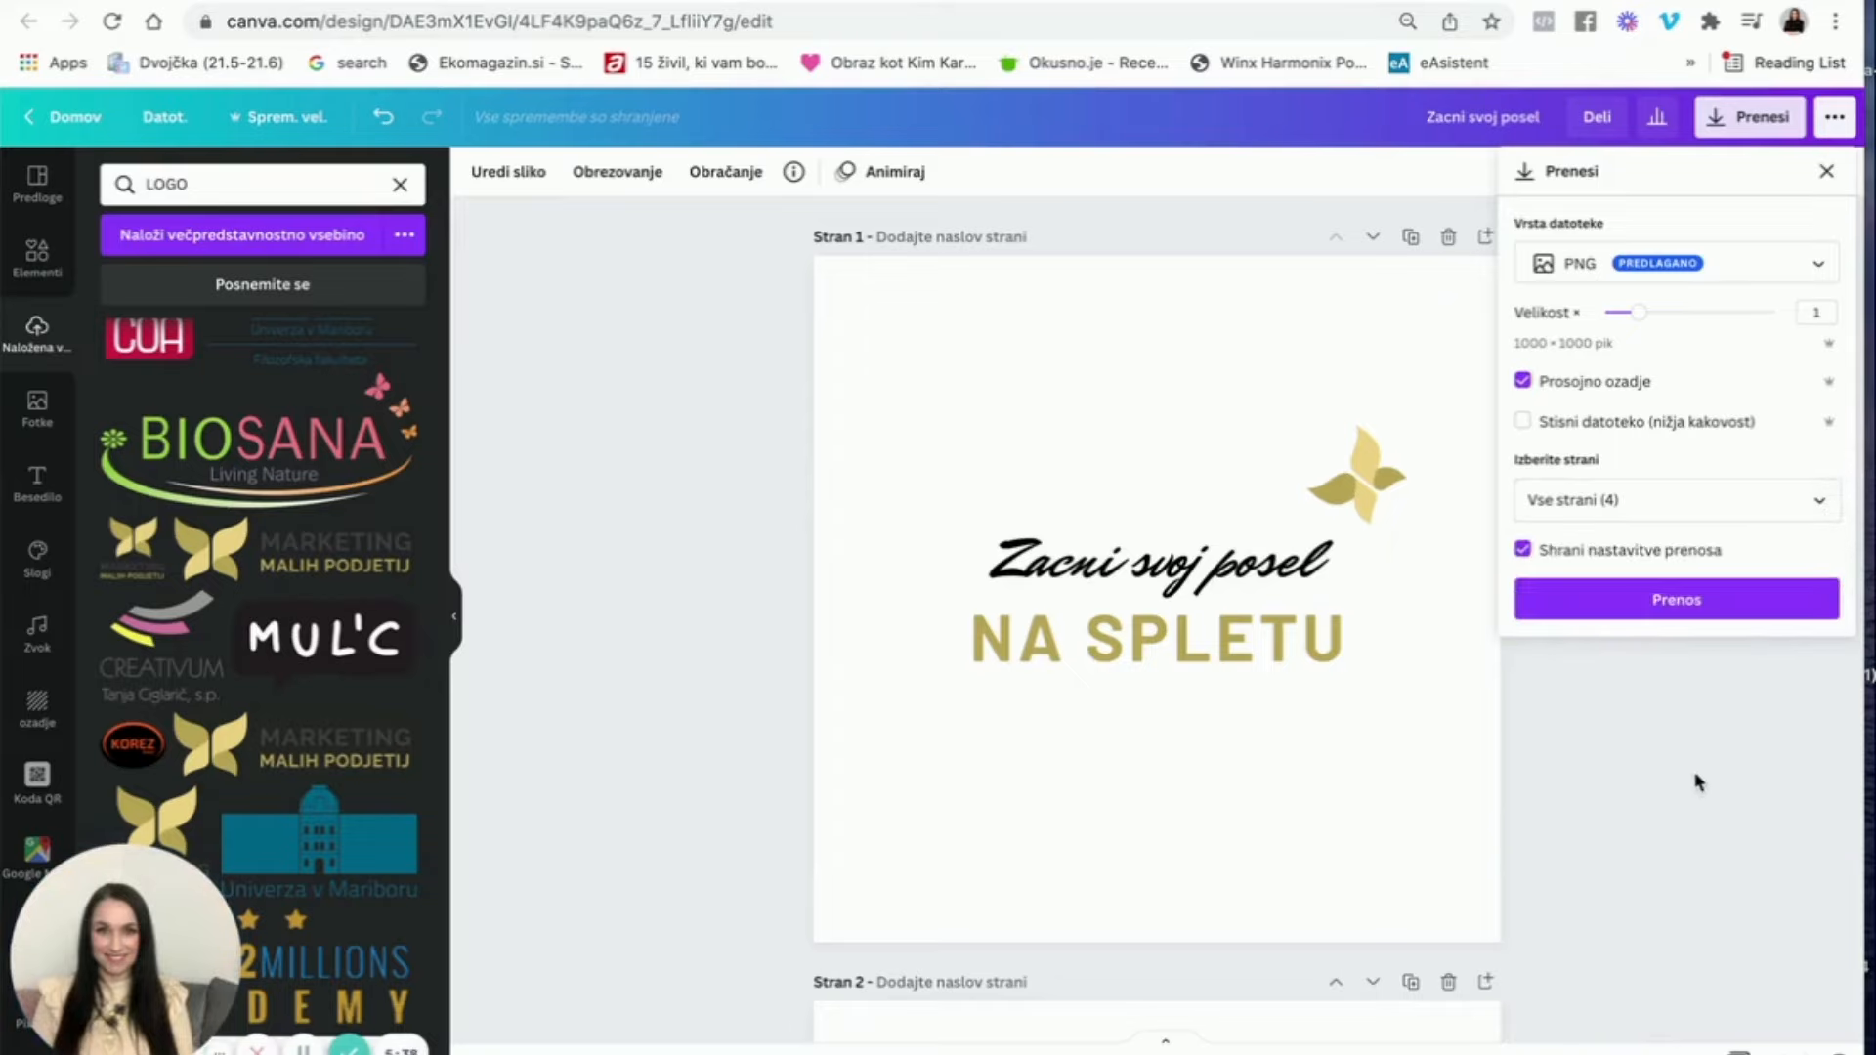
click(1671, 606)
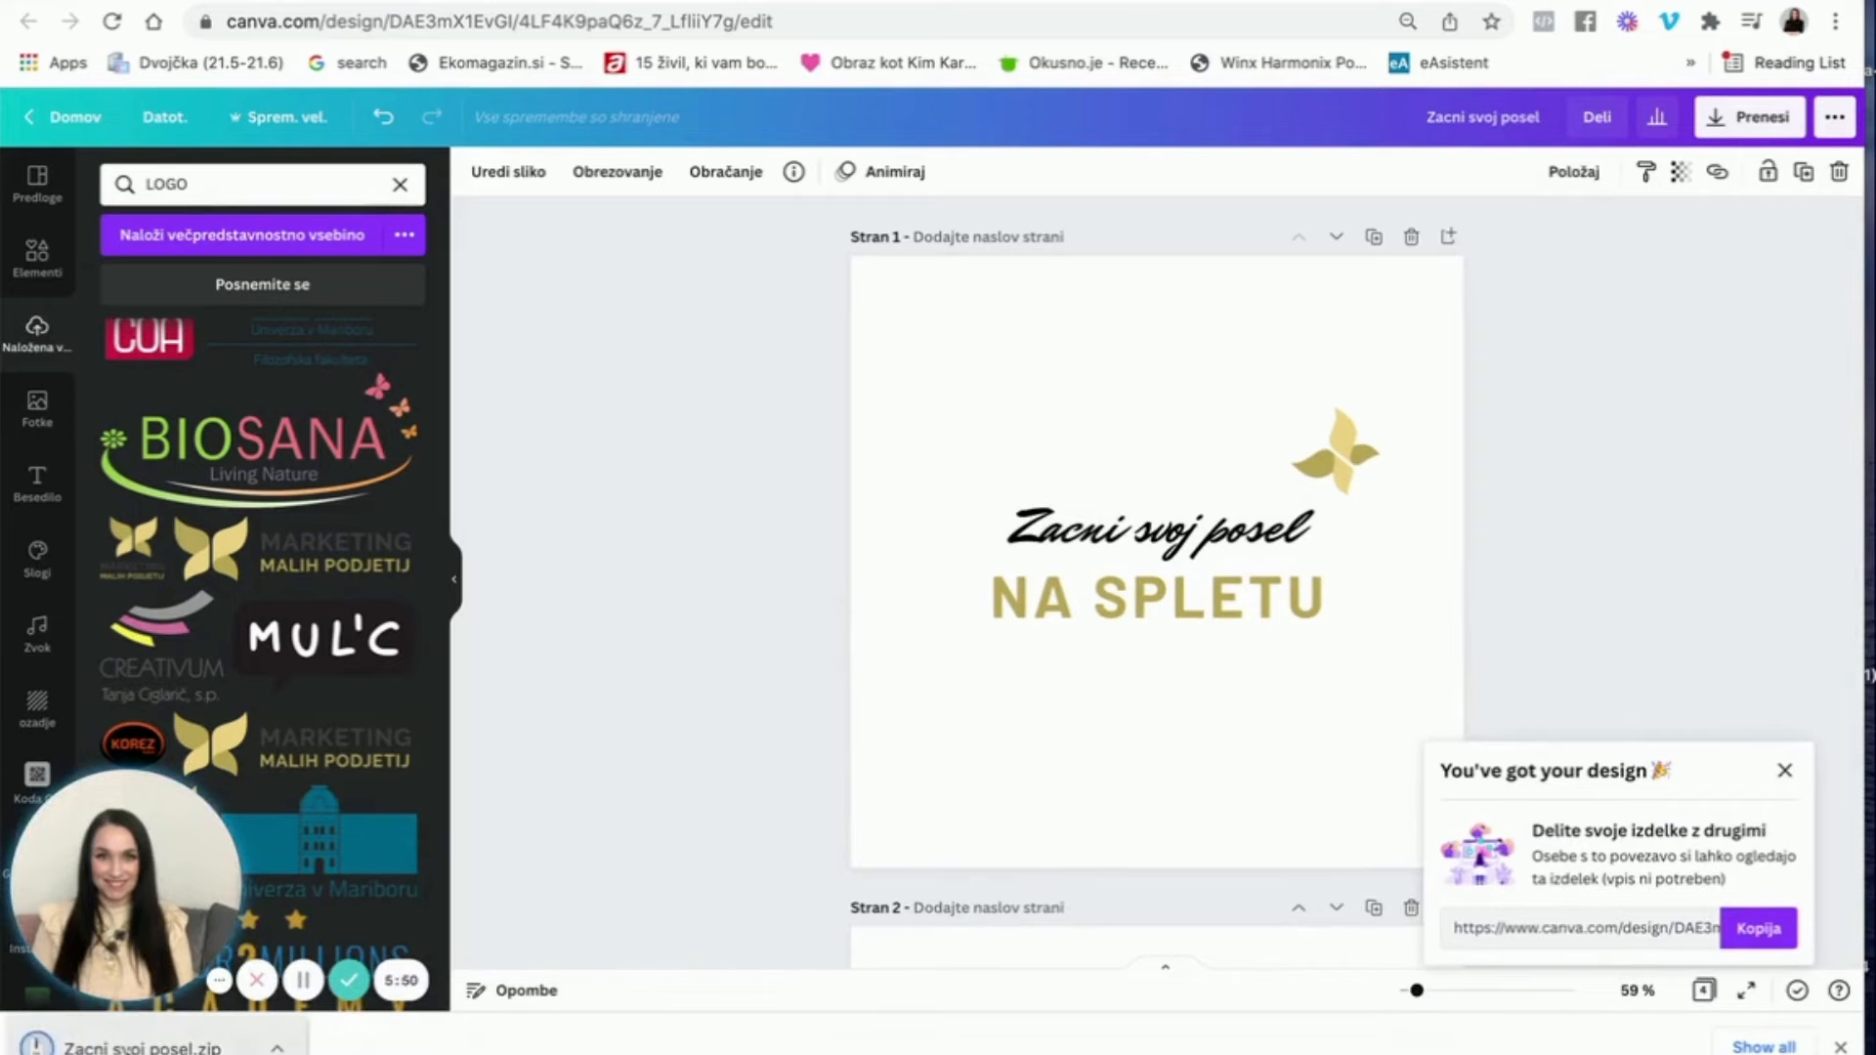
Step: Extract the downloaded Zacni svoj posel.zip and open the resulting "Zacni svoj posel" folder in Downloads
click(132, 1039)
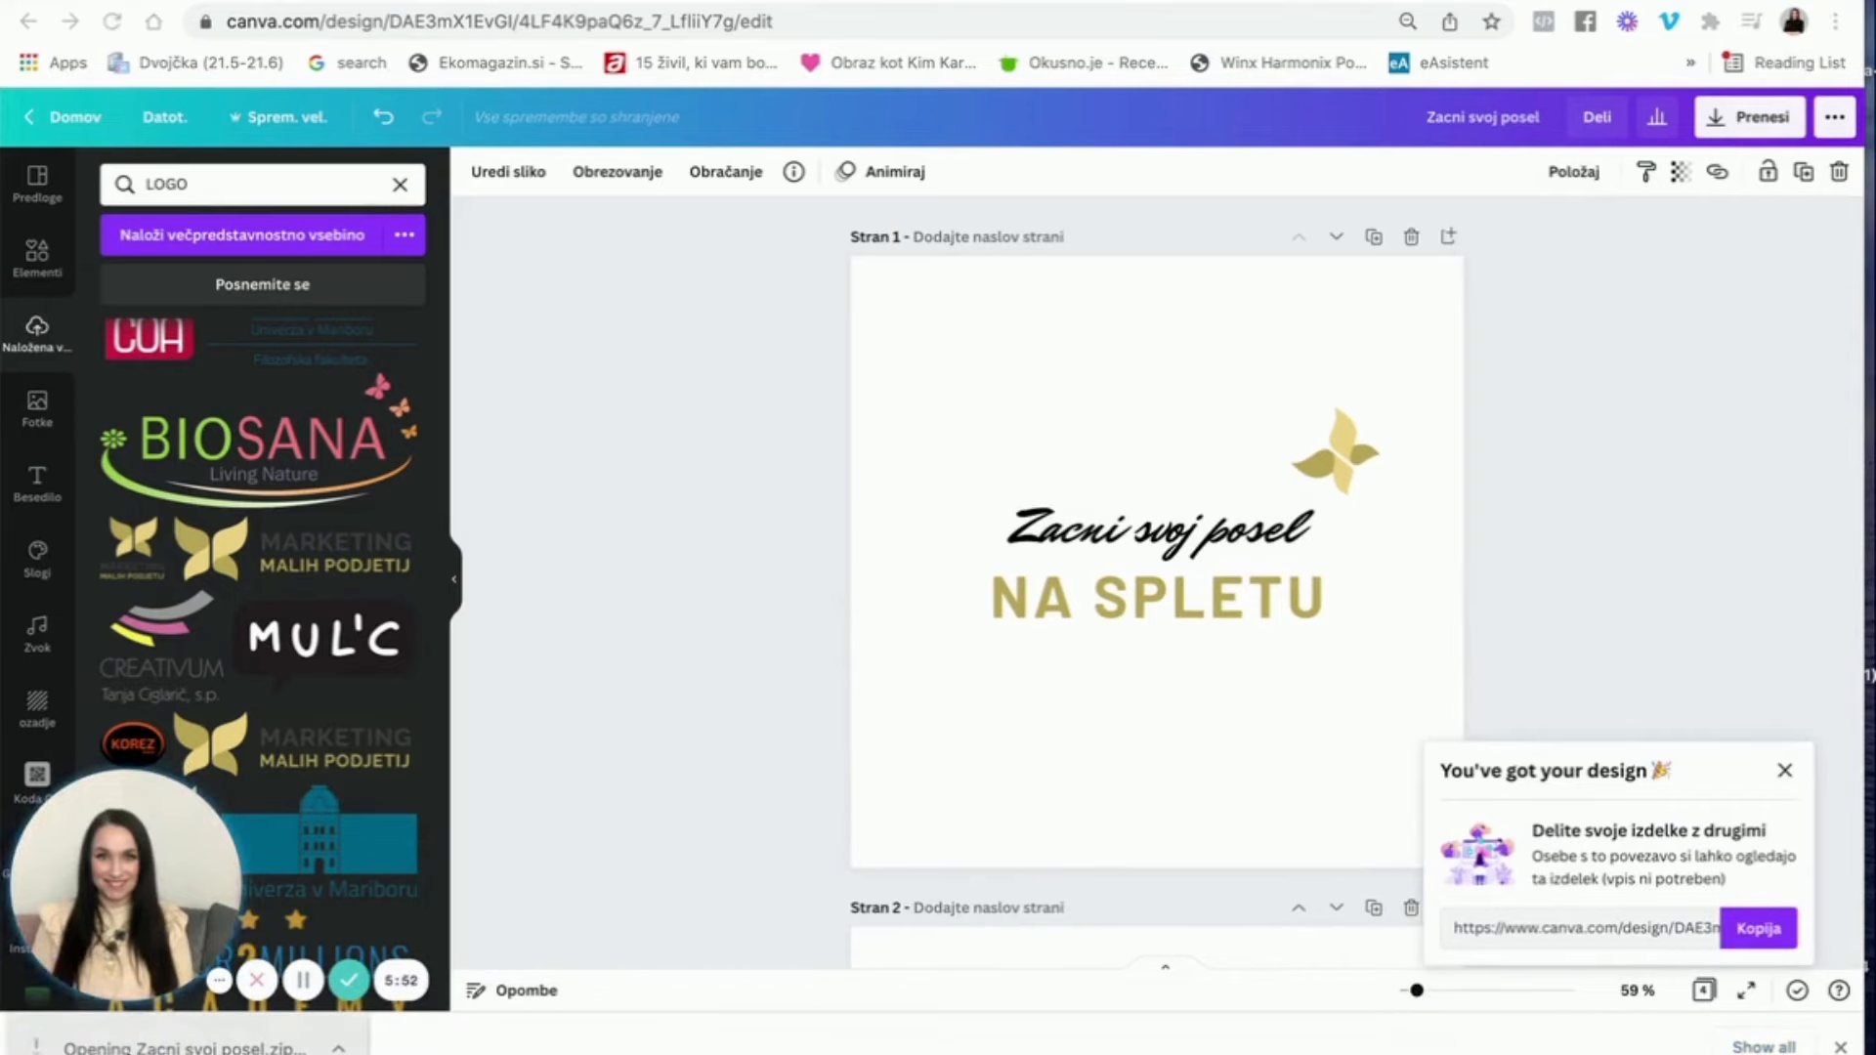
scroll(618, 725, up, 10)
scroll(618, 725, down, 15)
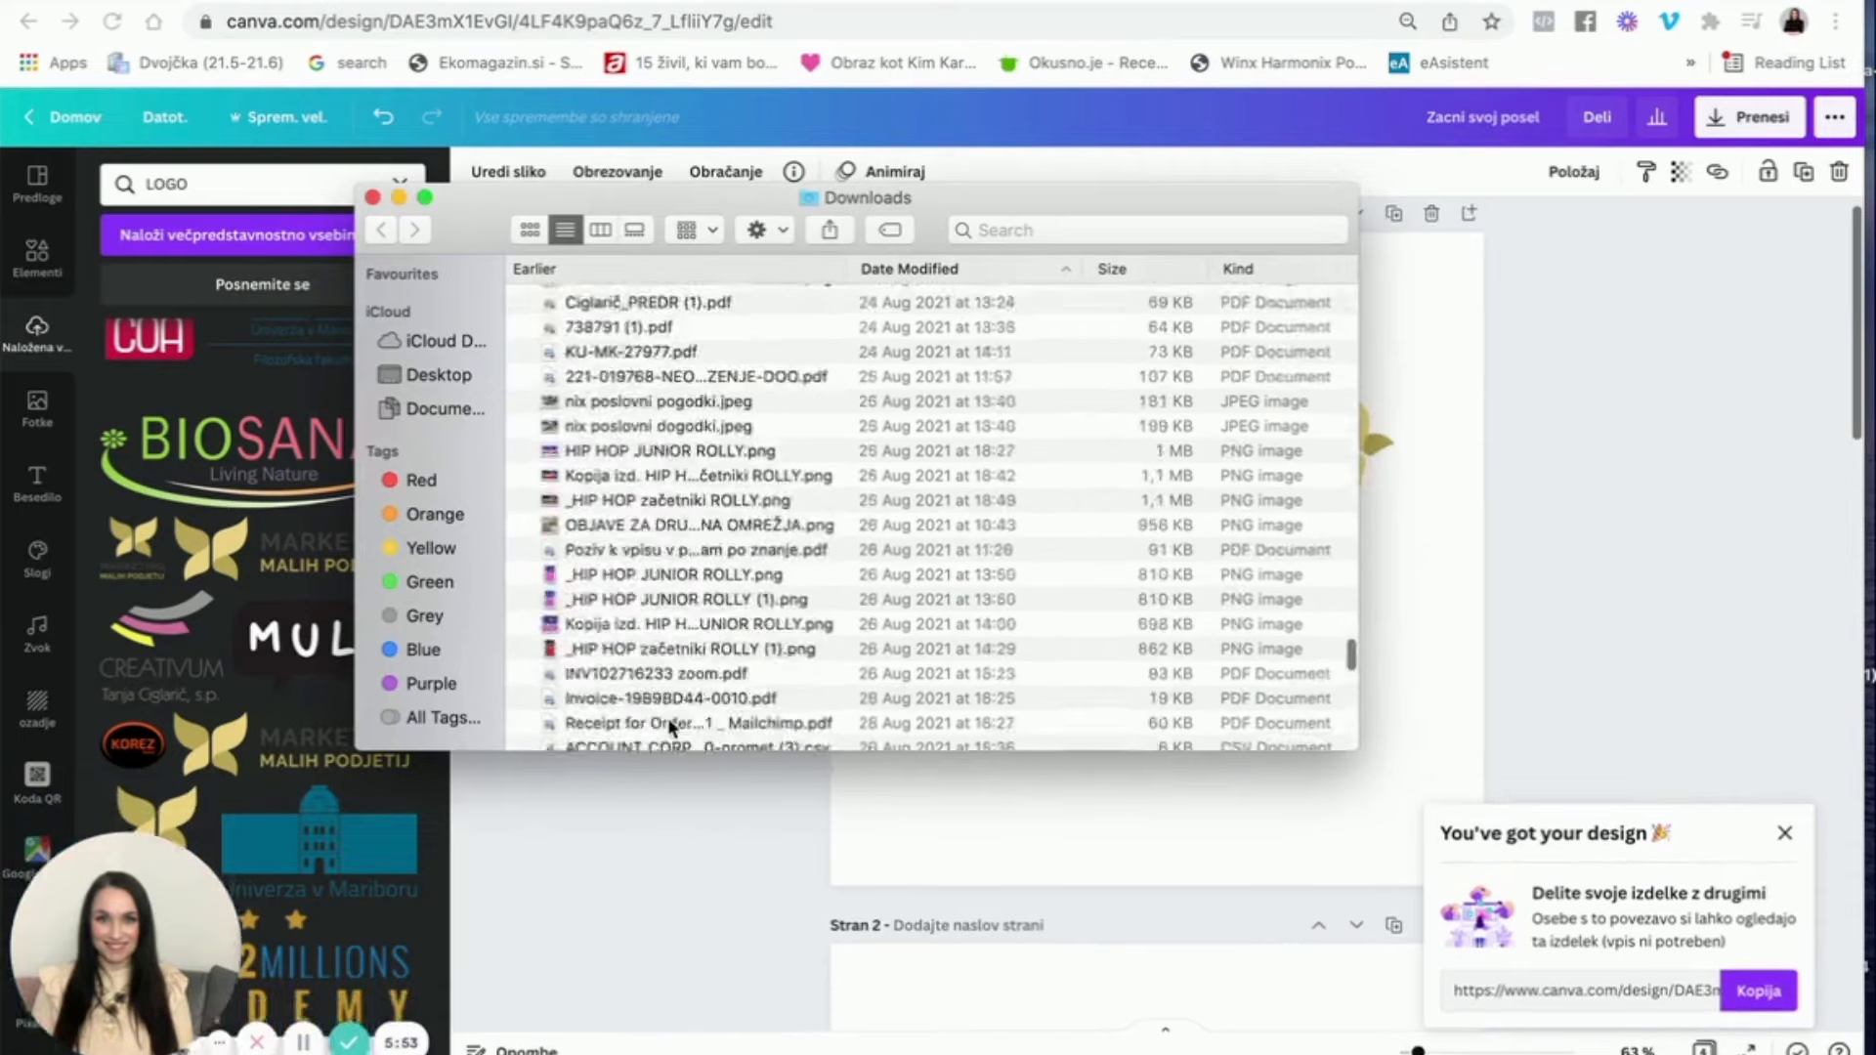
click(670, 718)
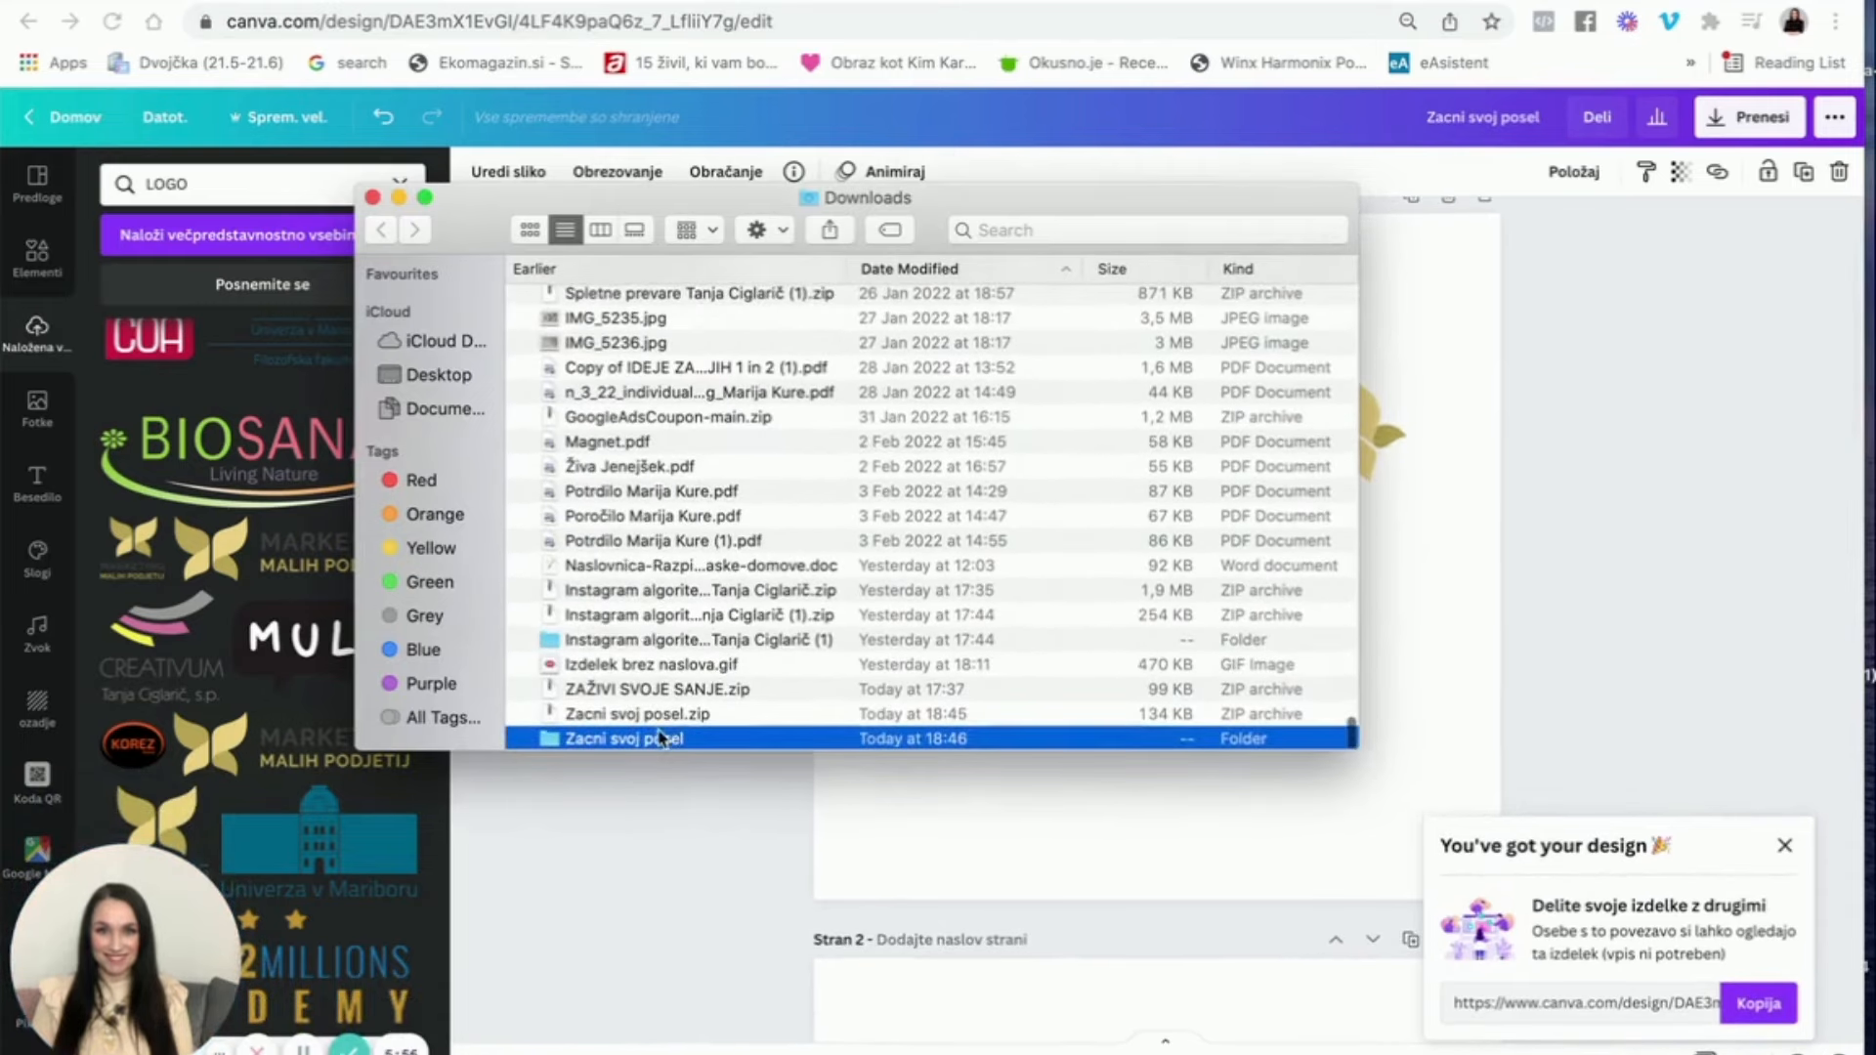
double_click(655, 741)
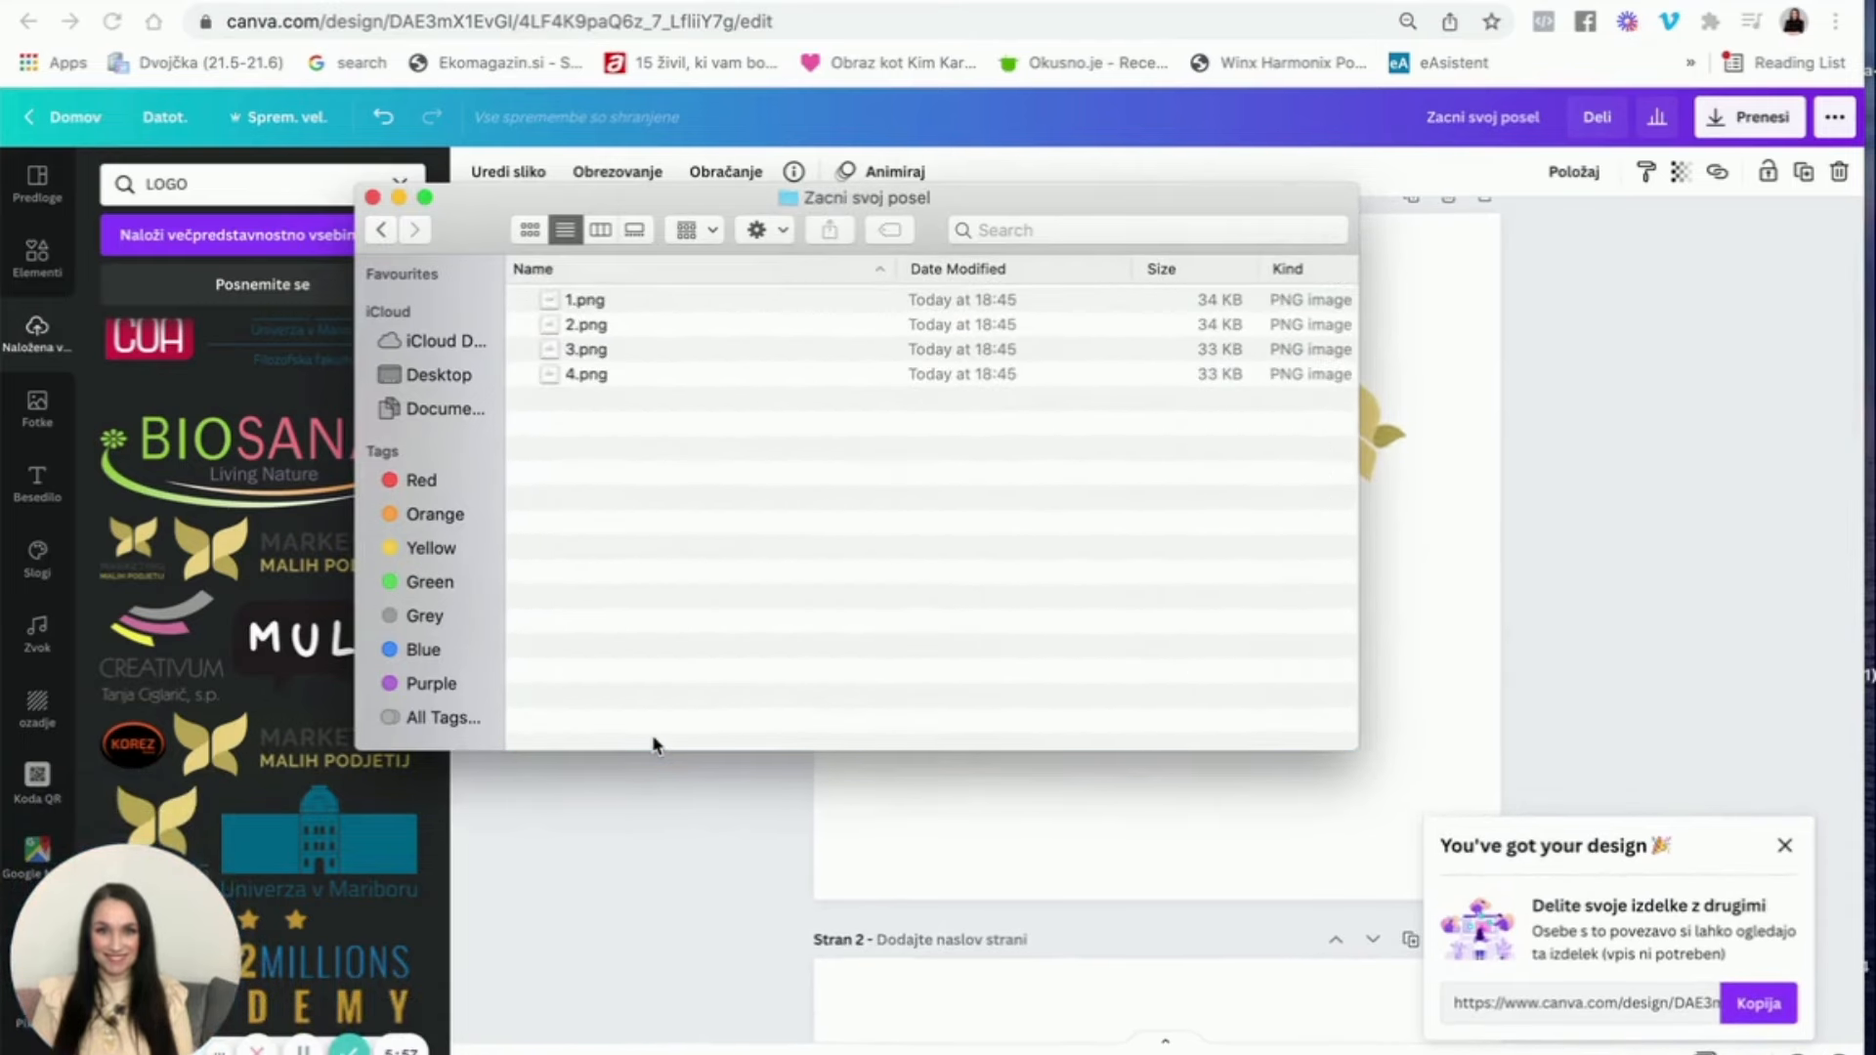
Step: Copy the images 1.png to 4.png from the extracted folder to the Desktop folder
click(605, 302)
shift+click(606, 375)
right_click(607, 377)
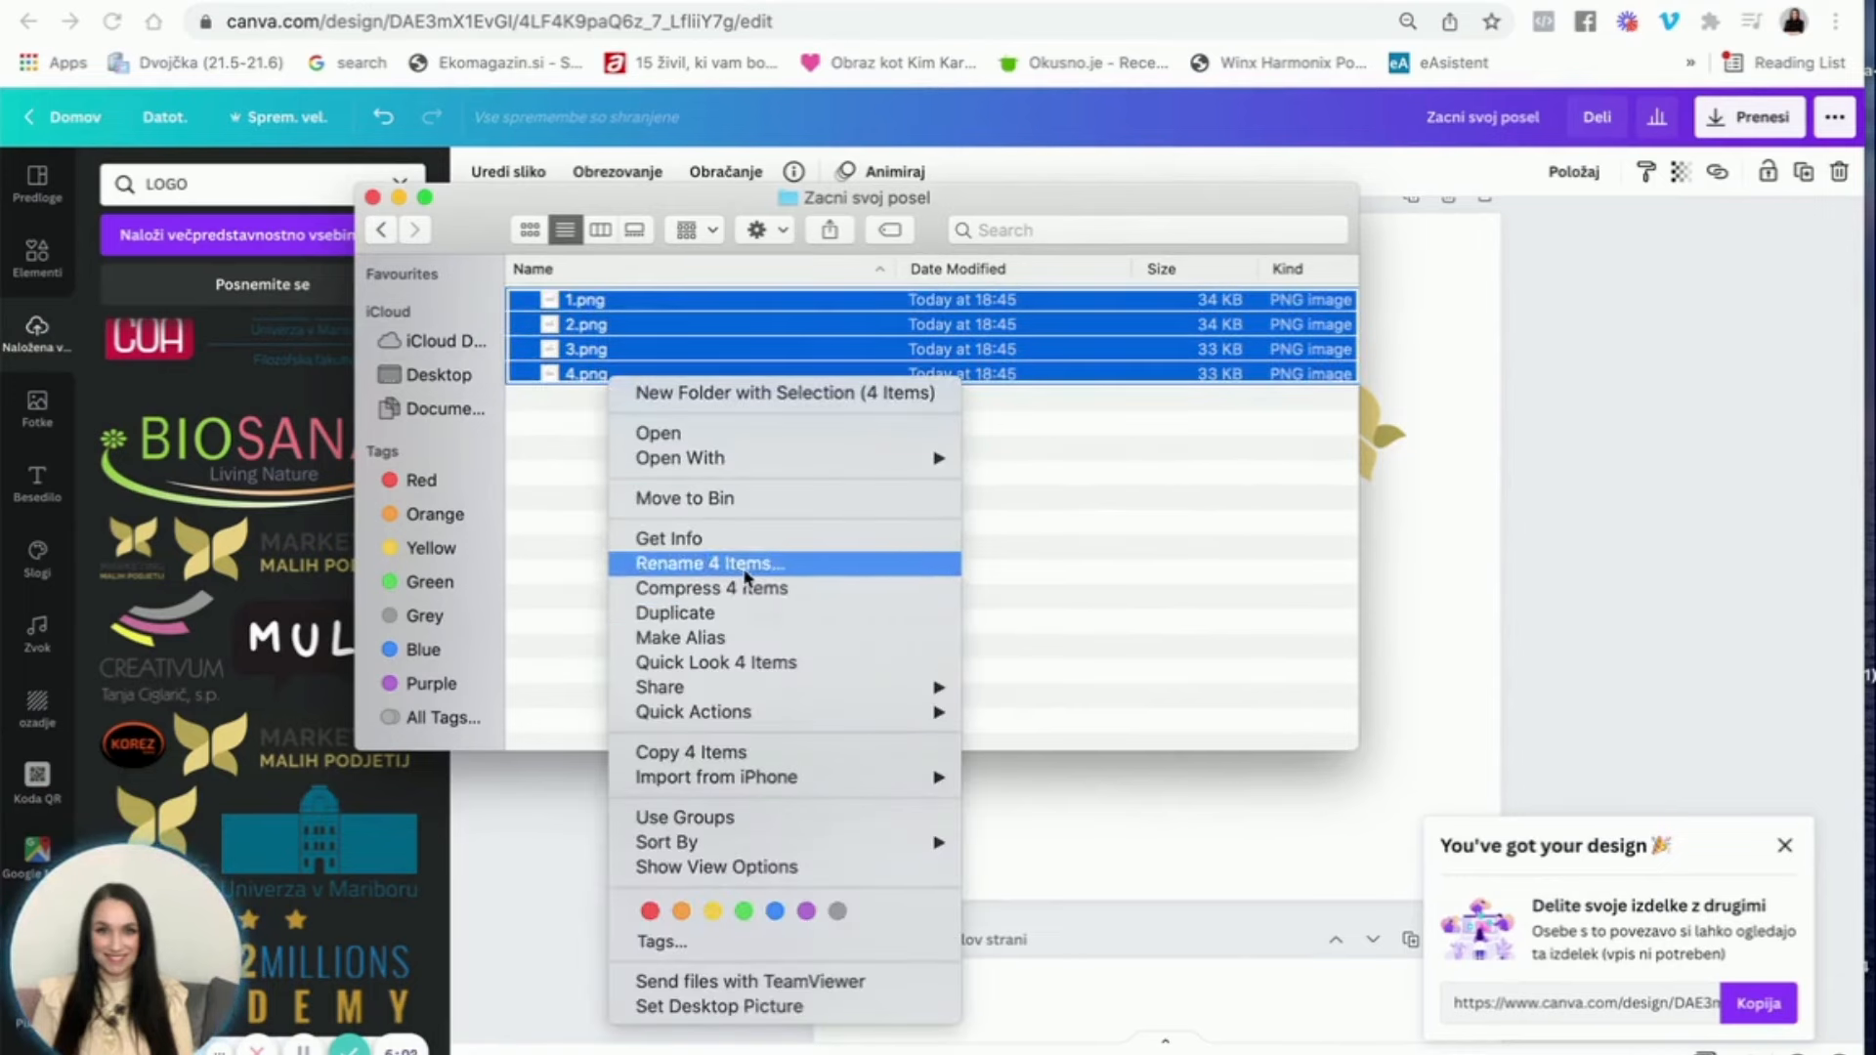
click(708, 753)
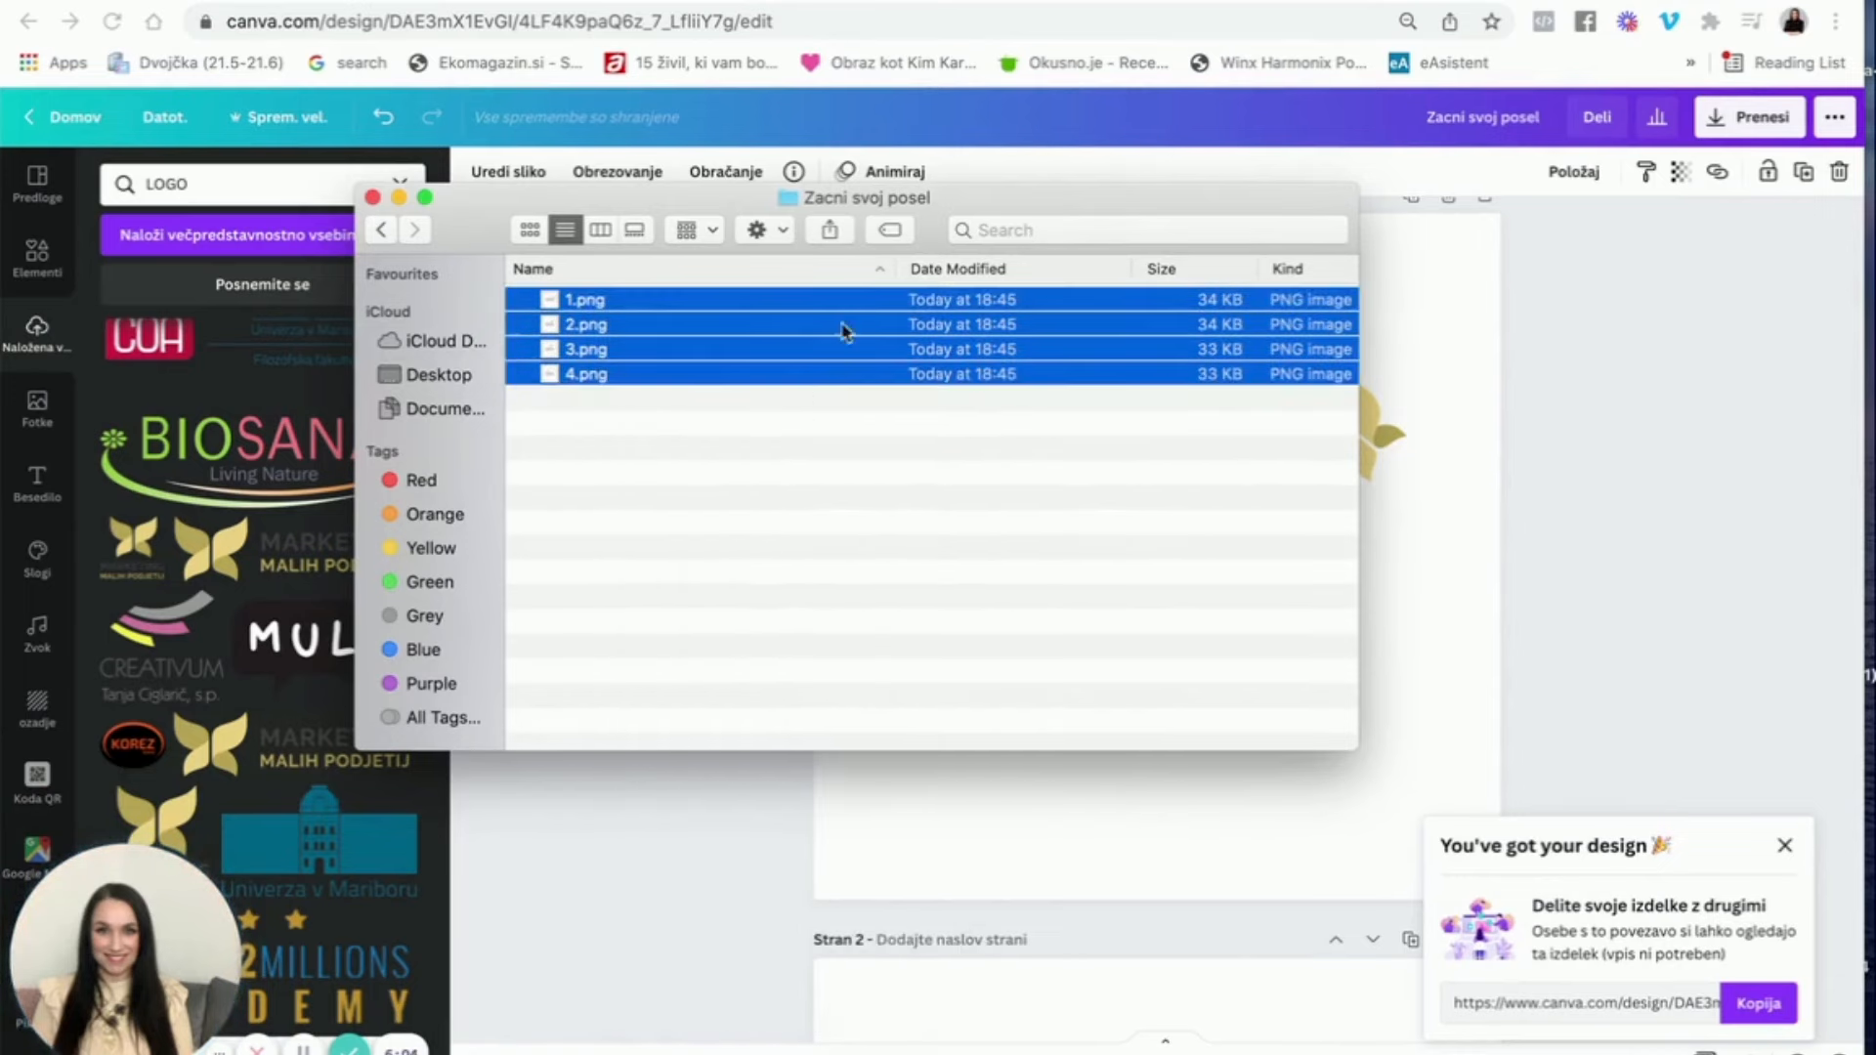
click(439, 376)
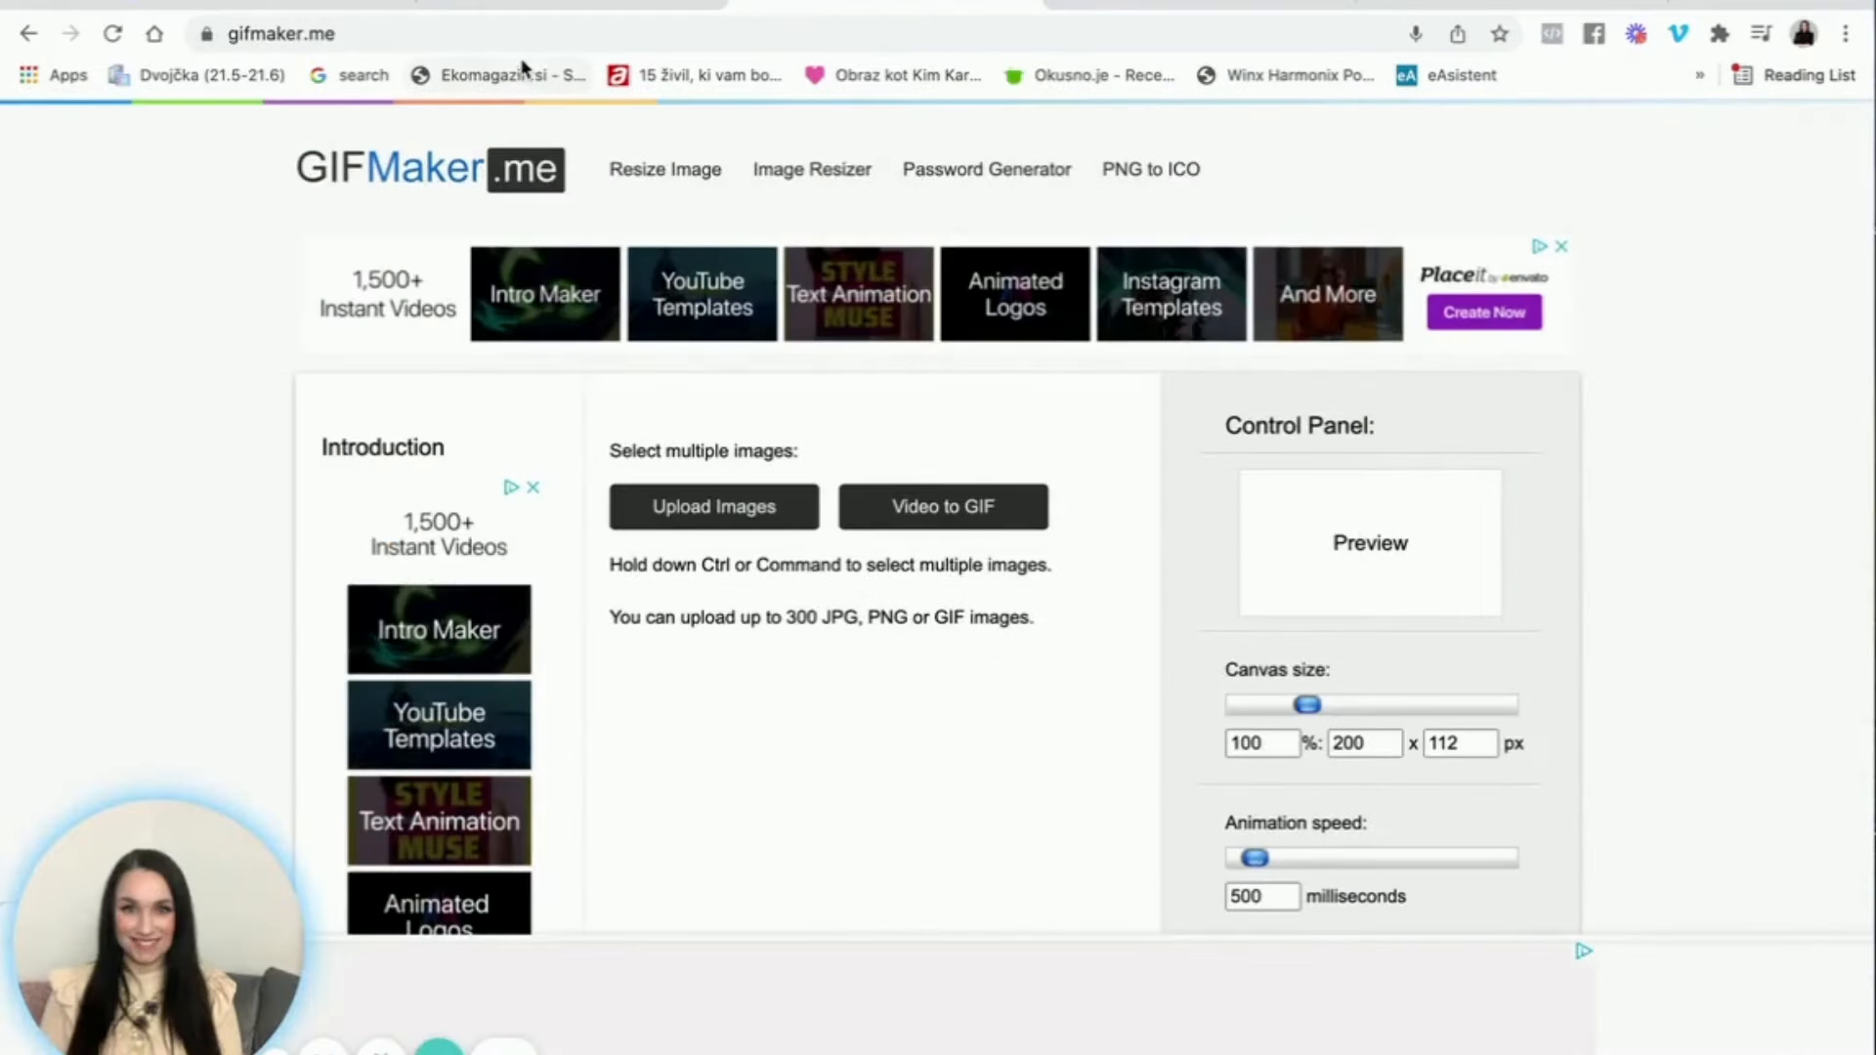
Step: On gifmaker.me, upload the four Desktop images 1 2.png, 2 3.png, 3 3.png and 4 2.png
click(581, 33)
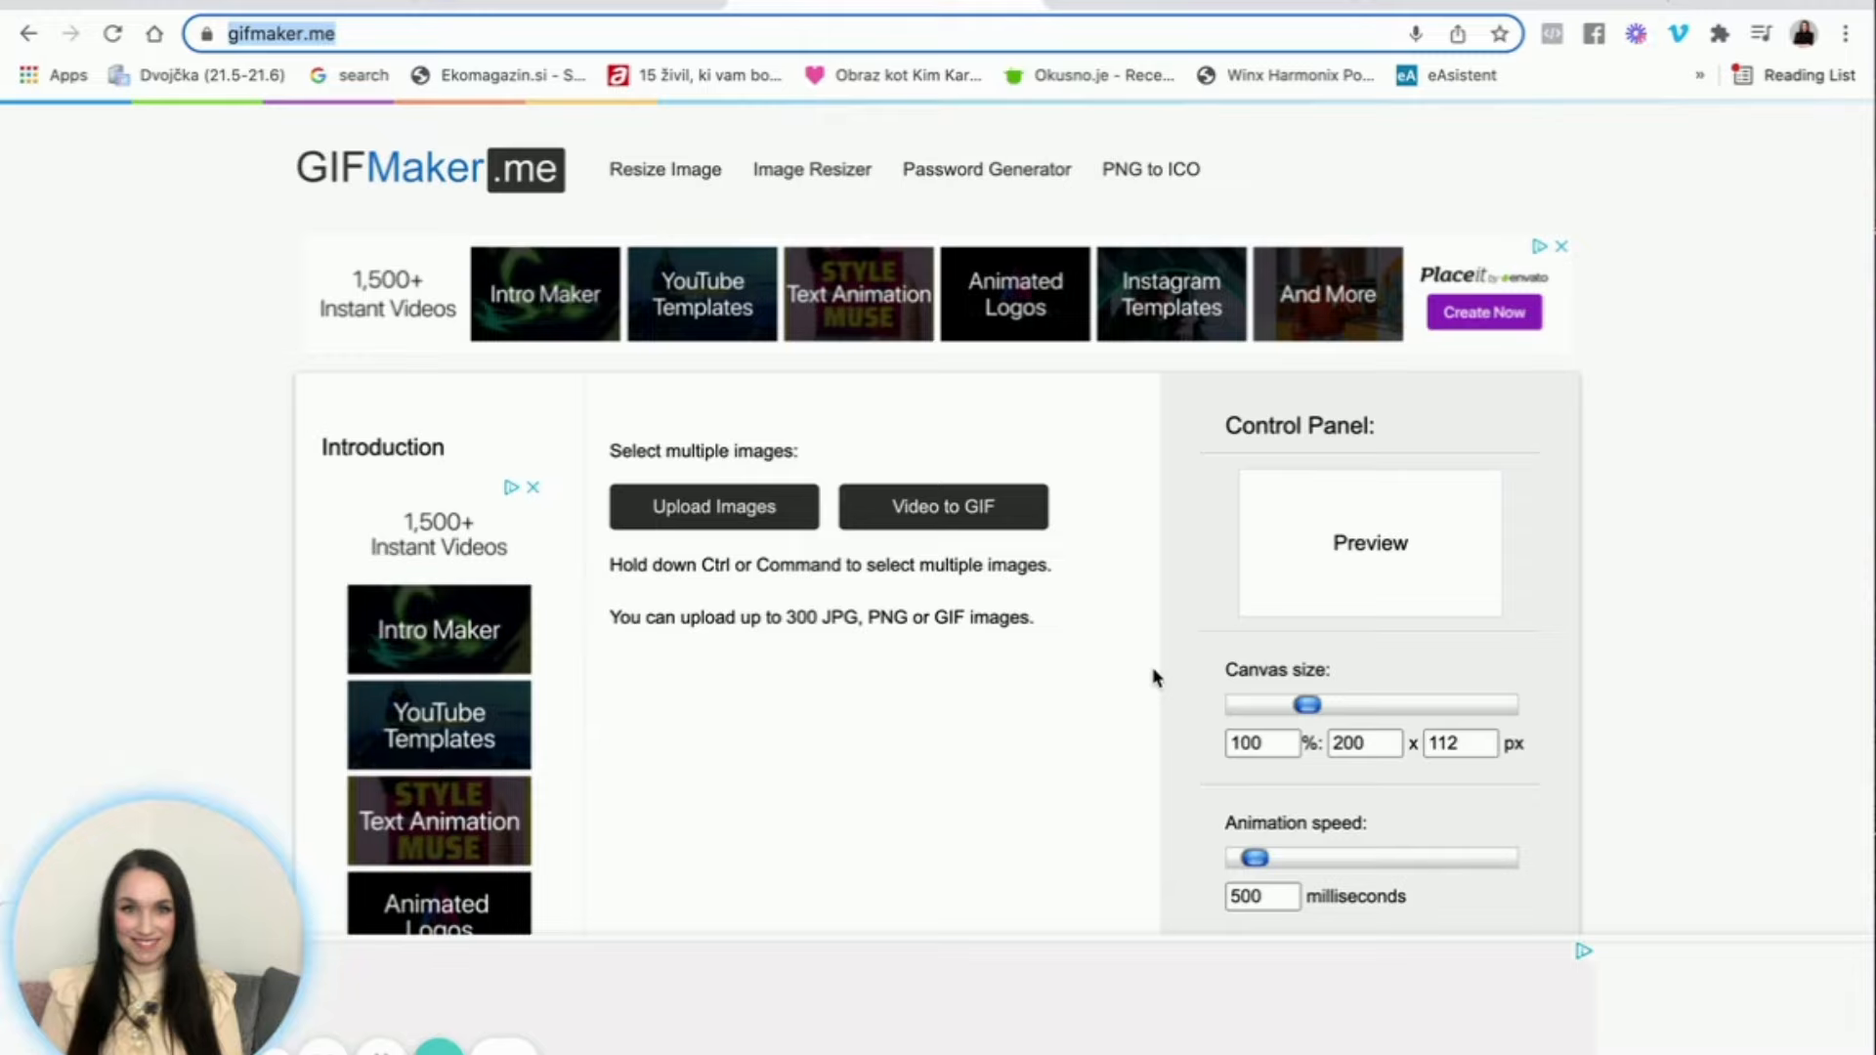
click(713, 526)
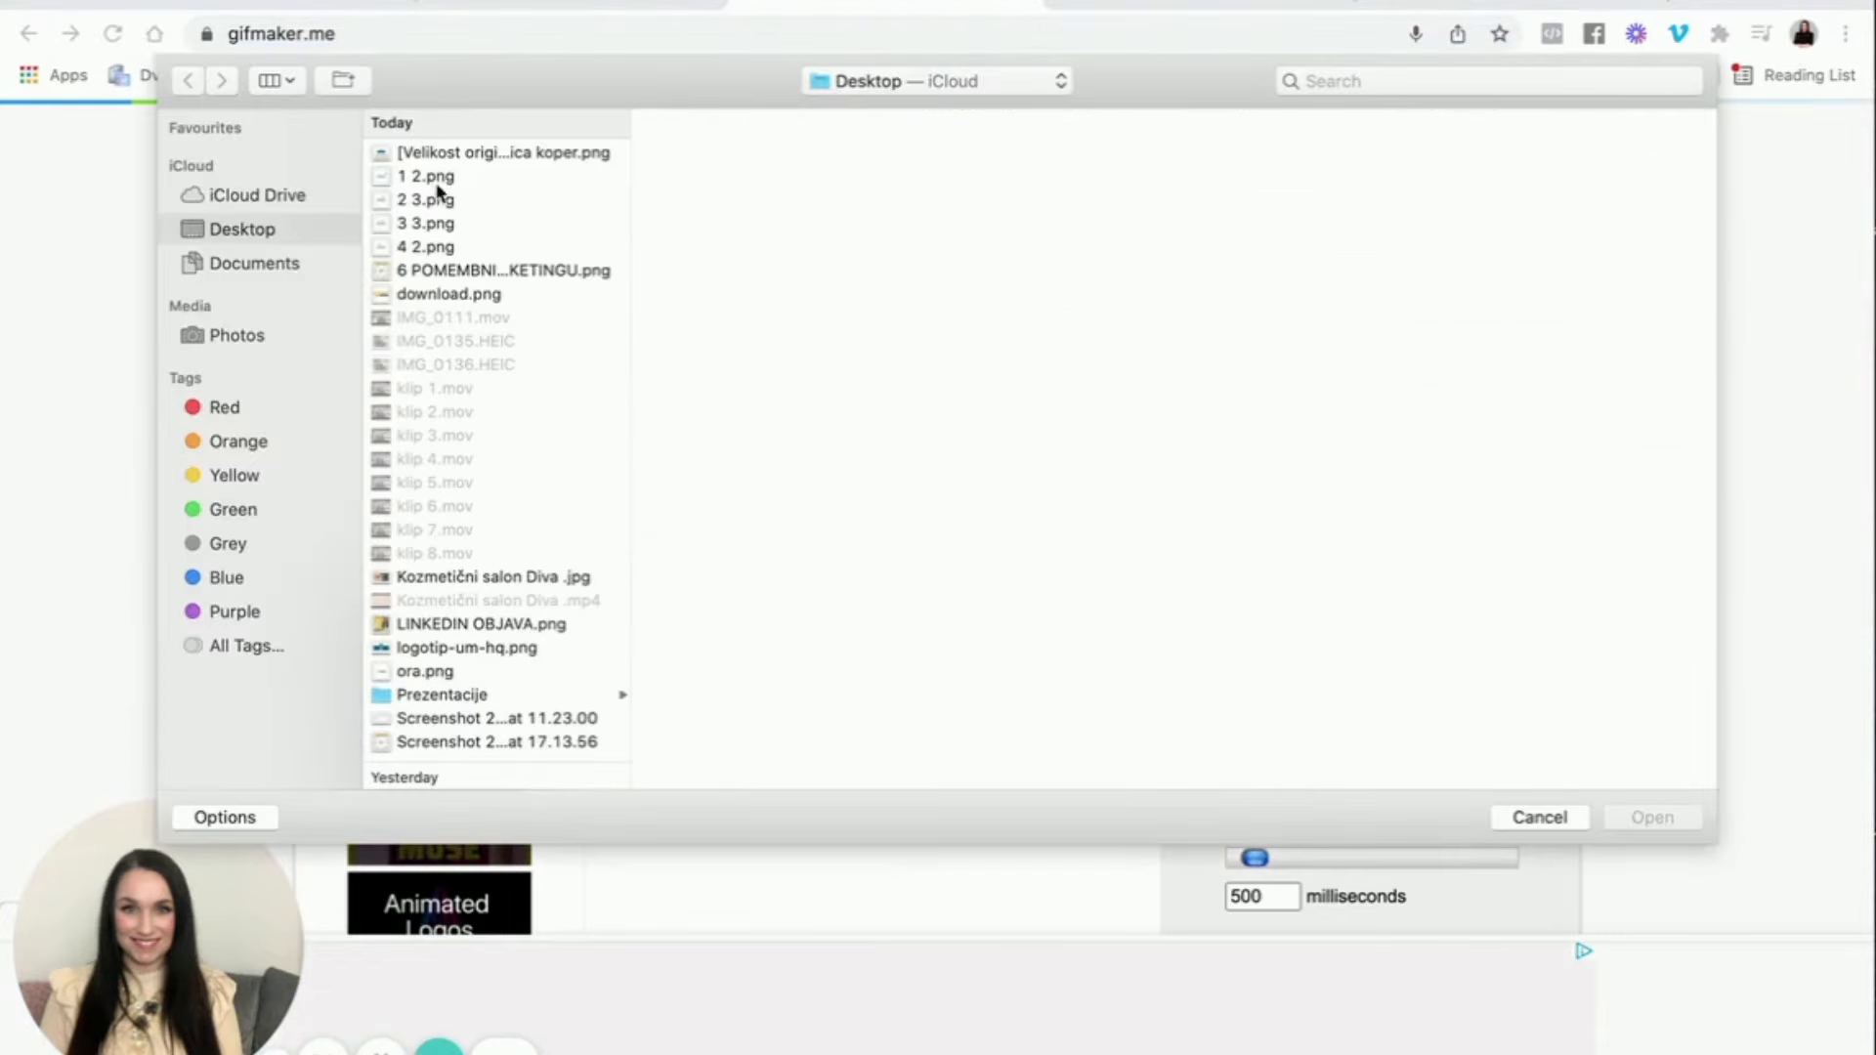
click(436, 177)
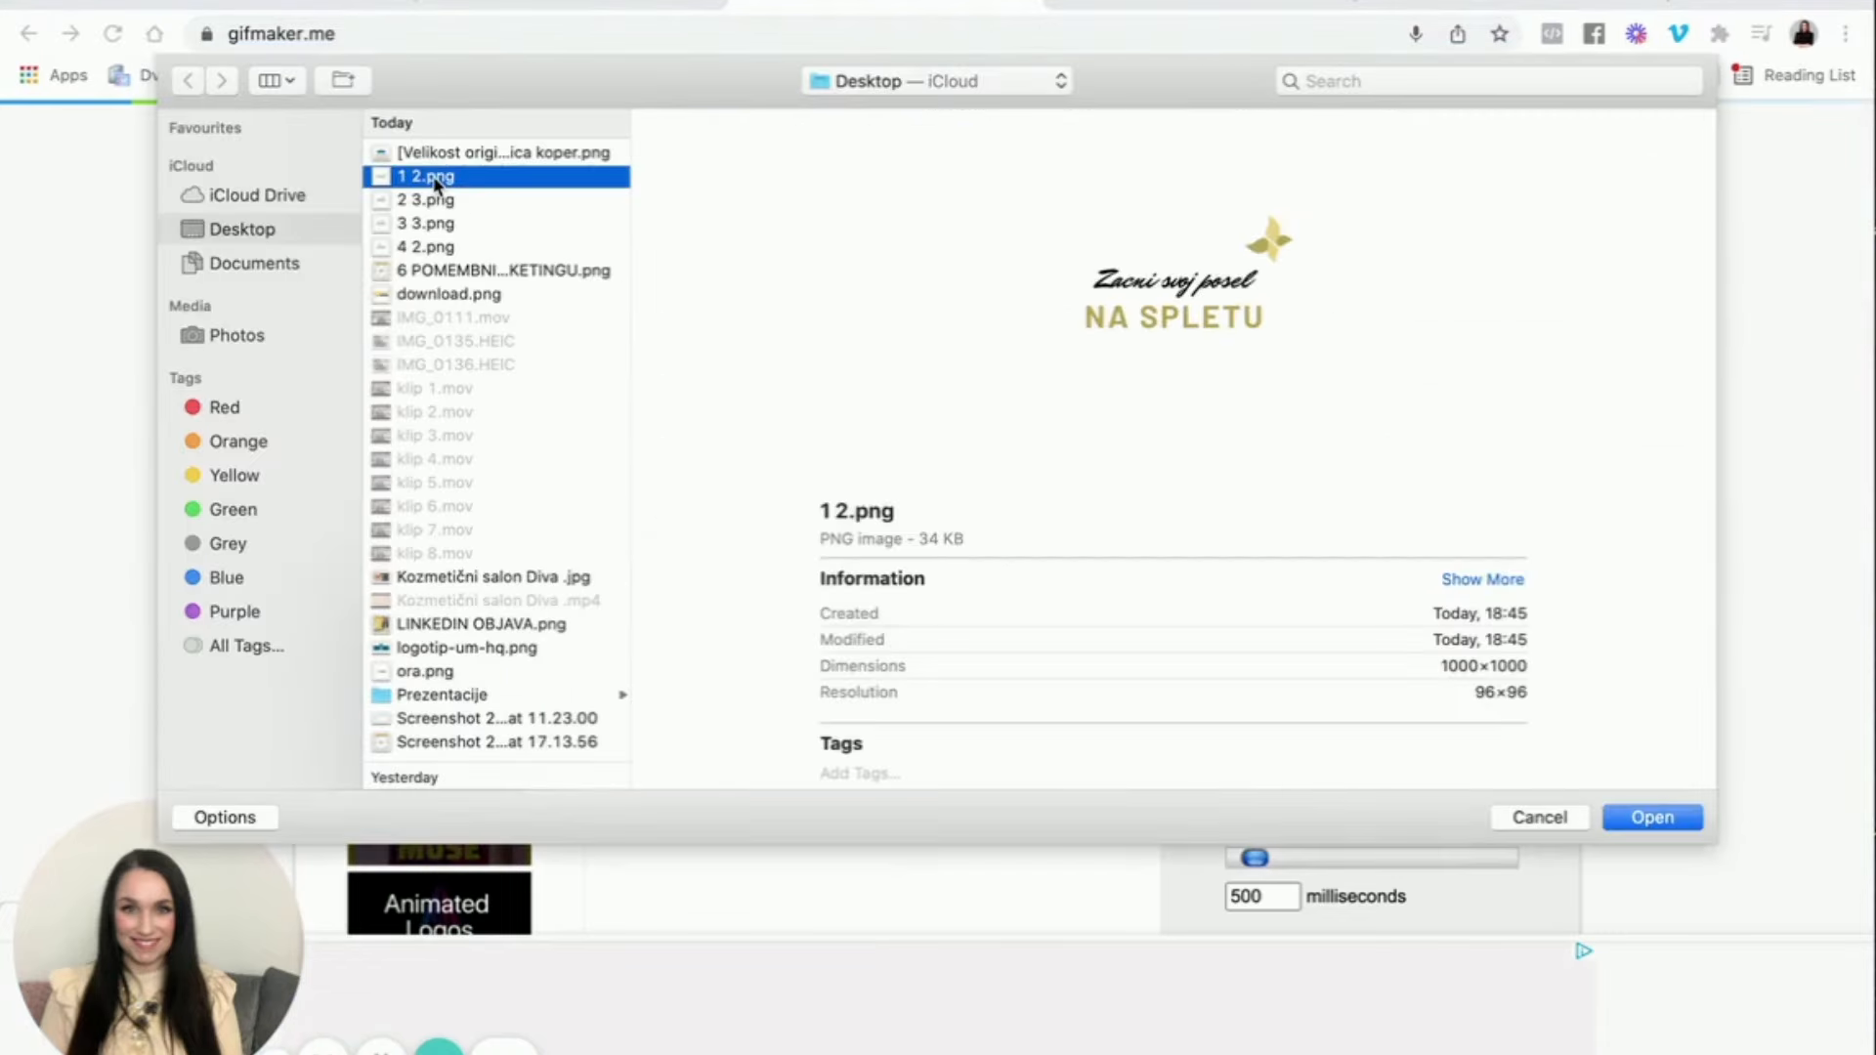
shift+click(453, 249)
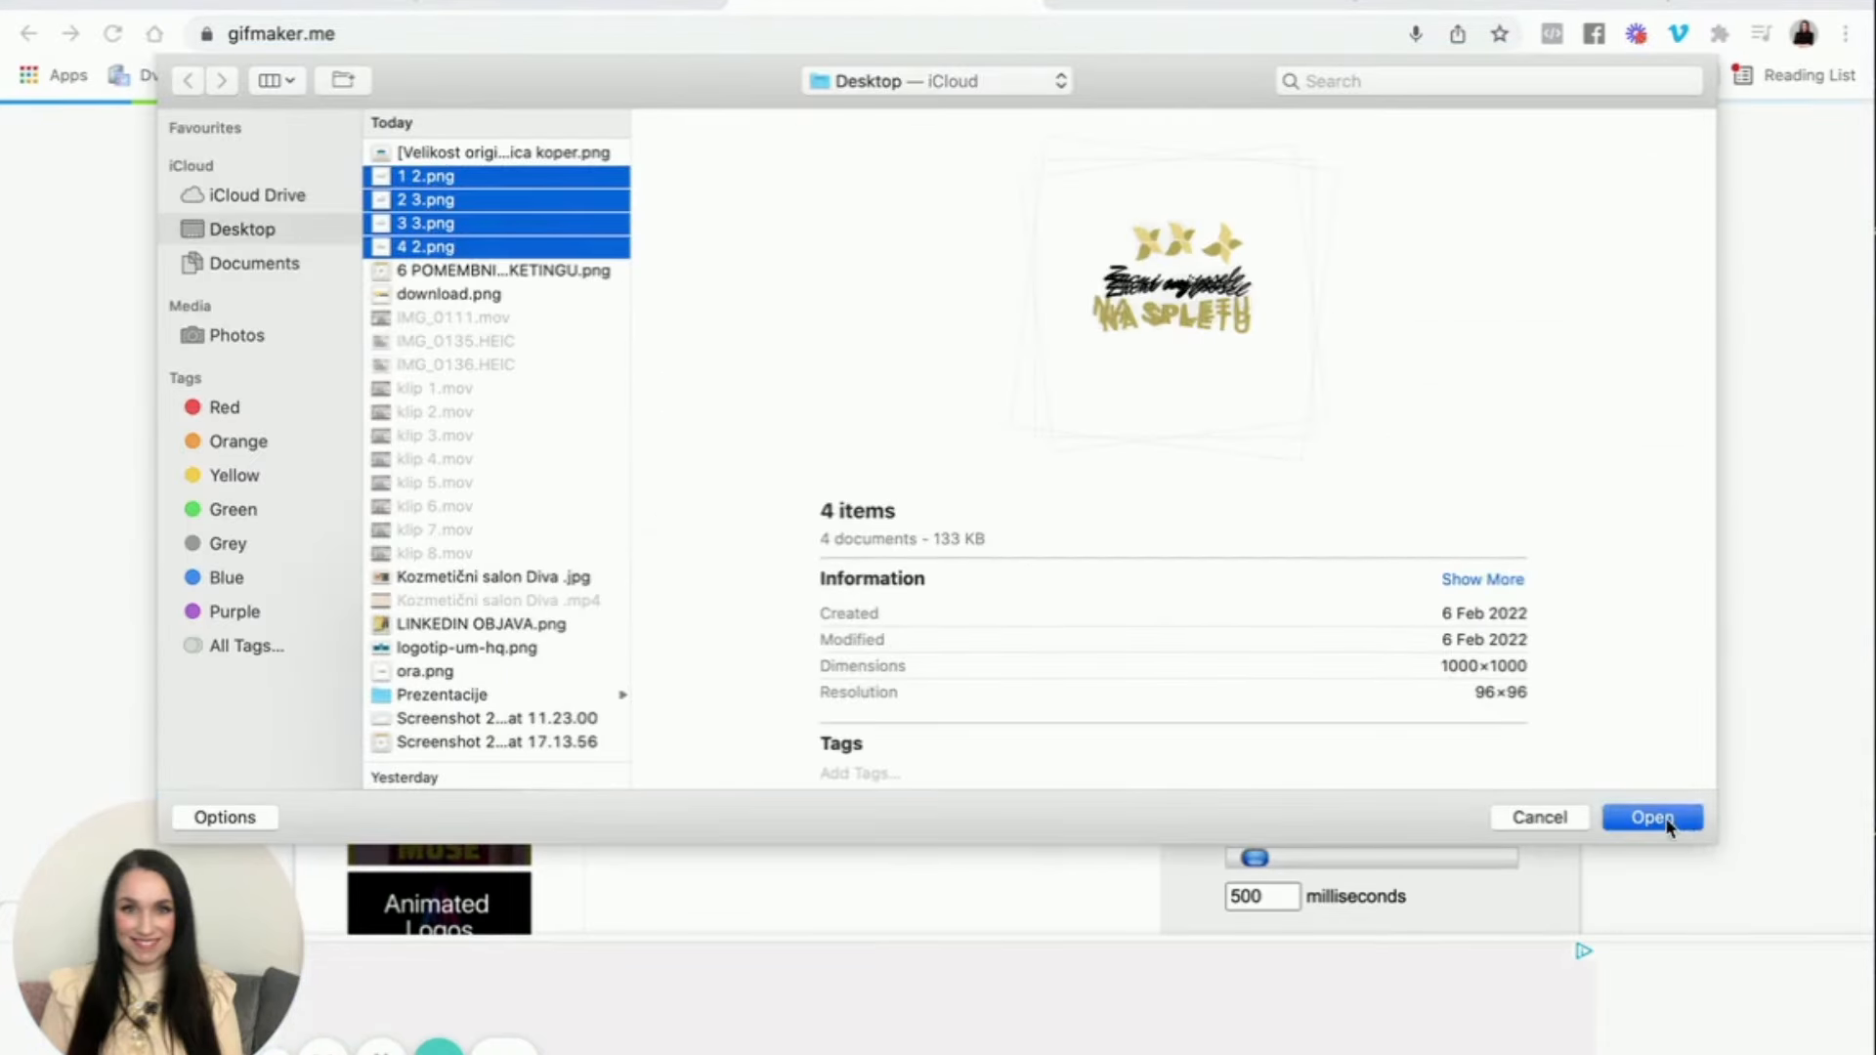
click(1668, 824)
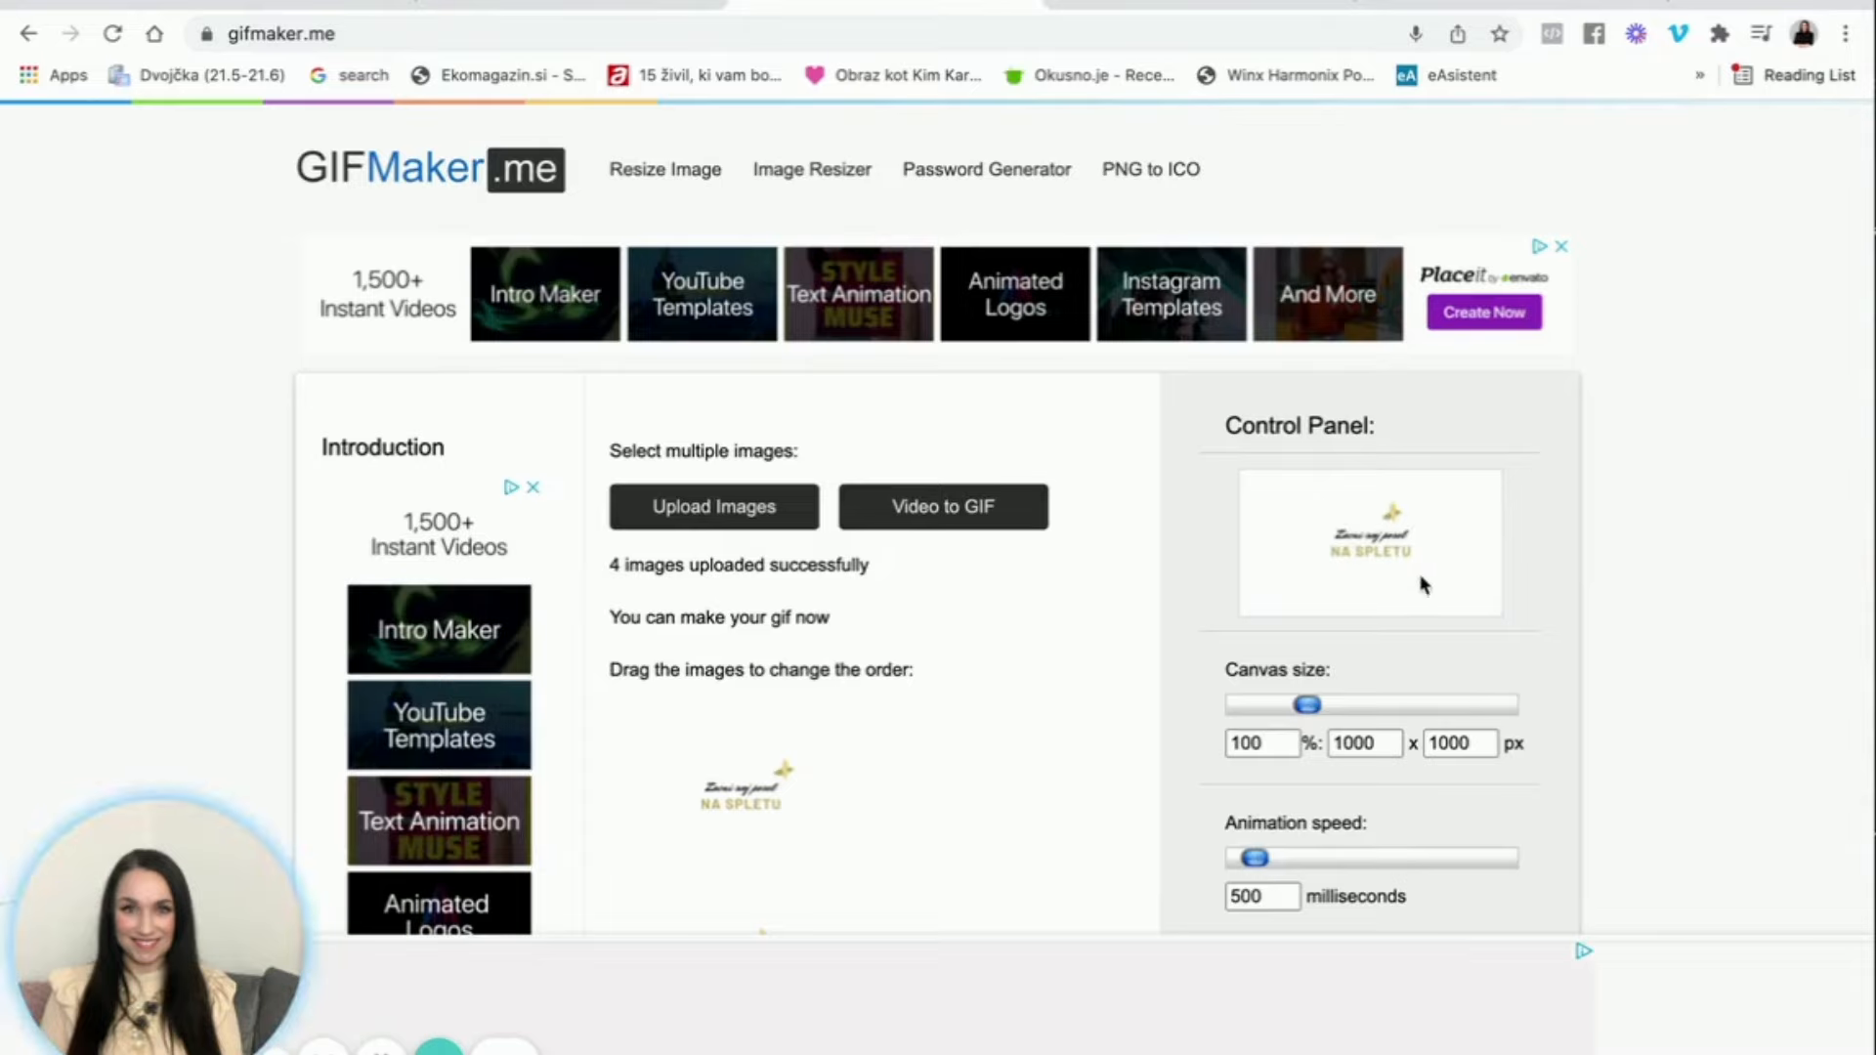
Step: Check the order of the uploaded images, try slower animation speeds and set the speed to 650 milliseconds
scroll(1052, 687, down, 3)
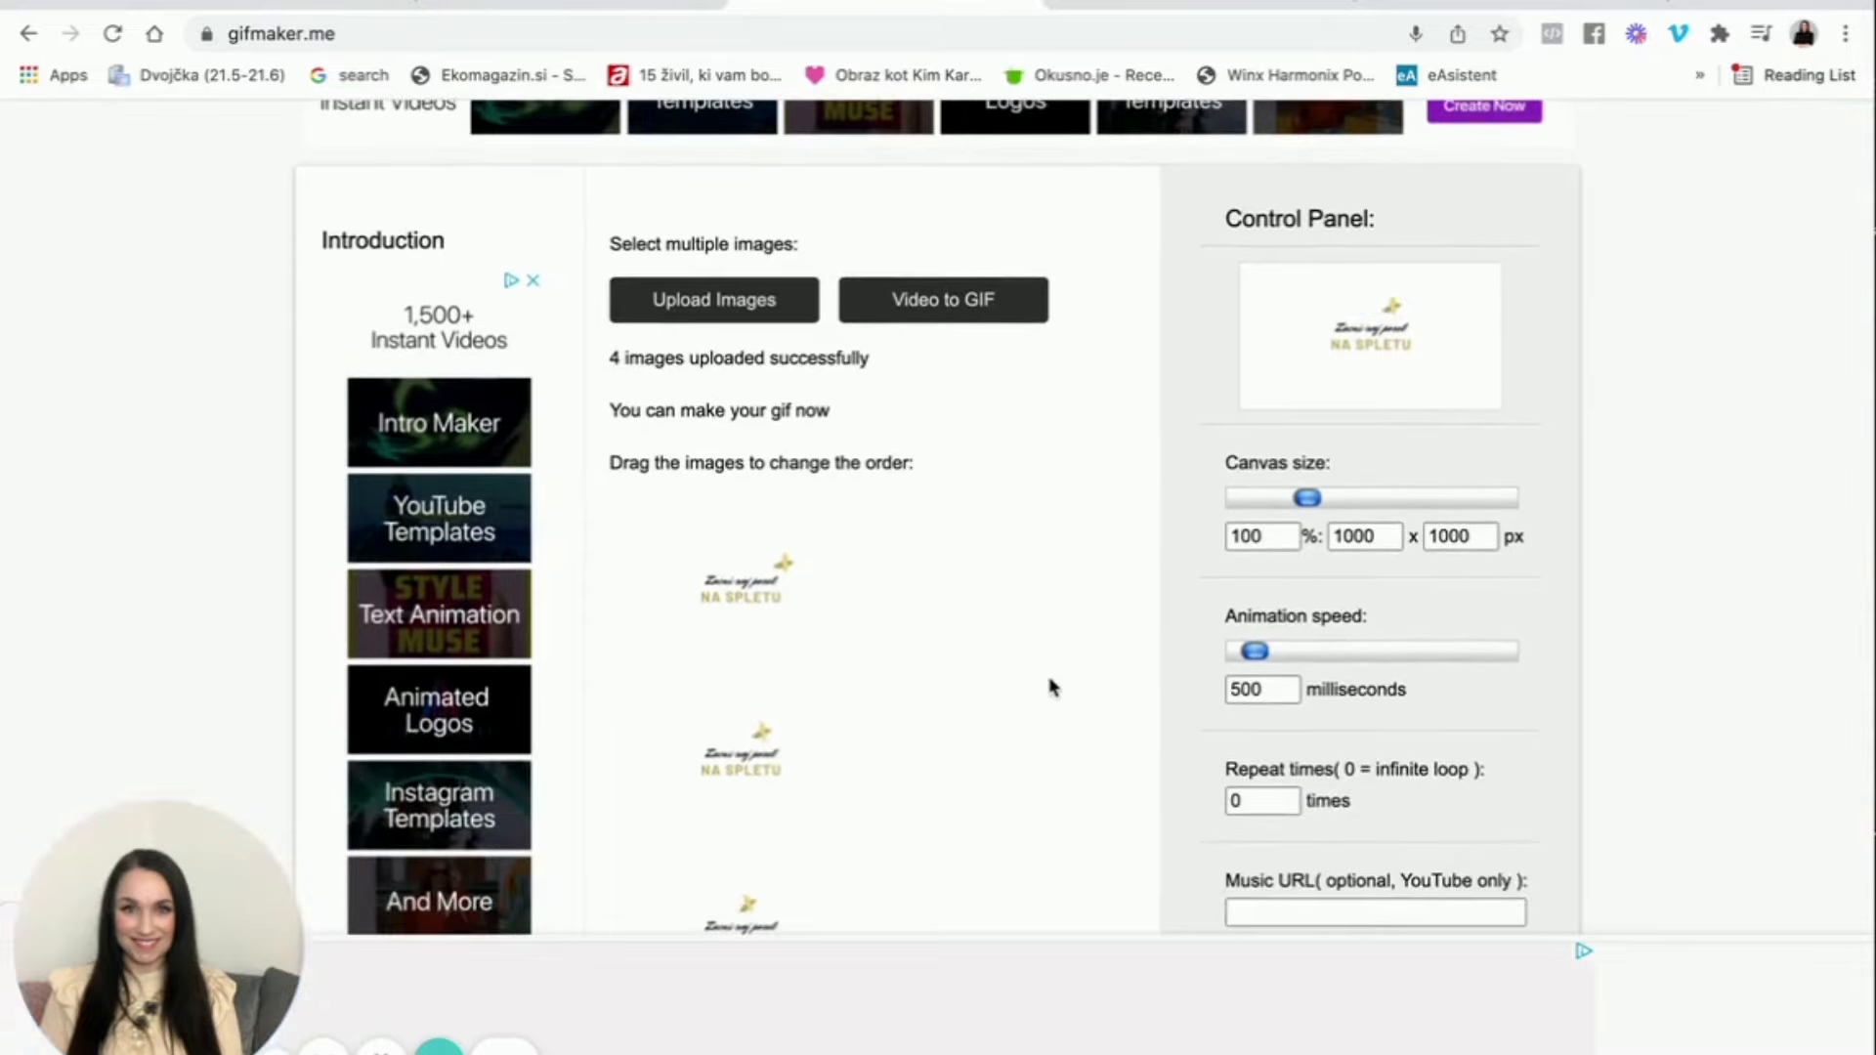
scroll(1052, 687, down, 1)
scroll(1051, 687, down, 2)
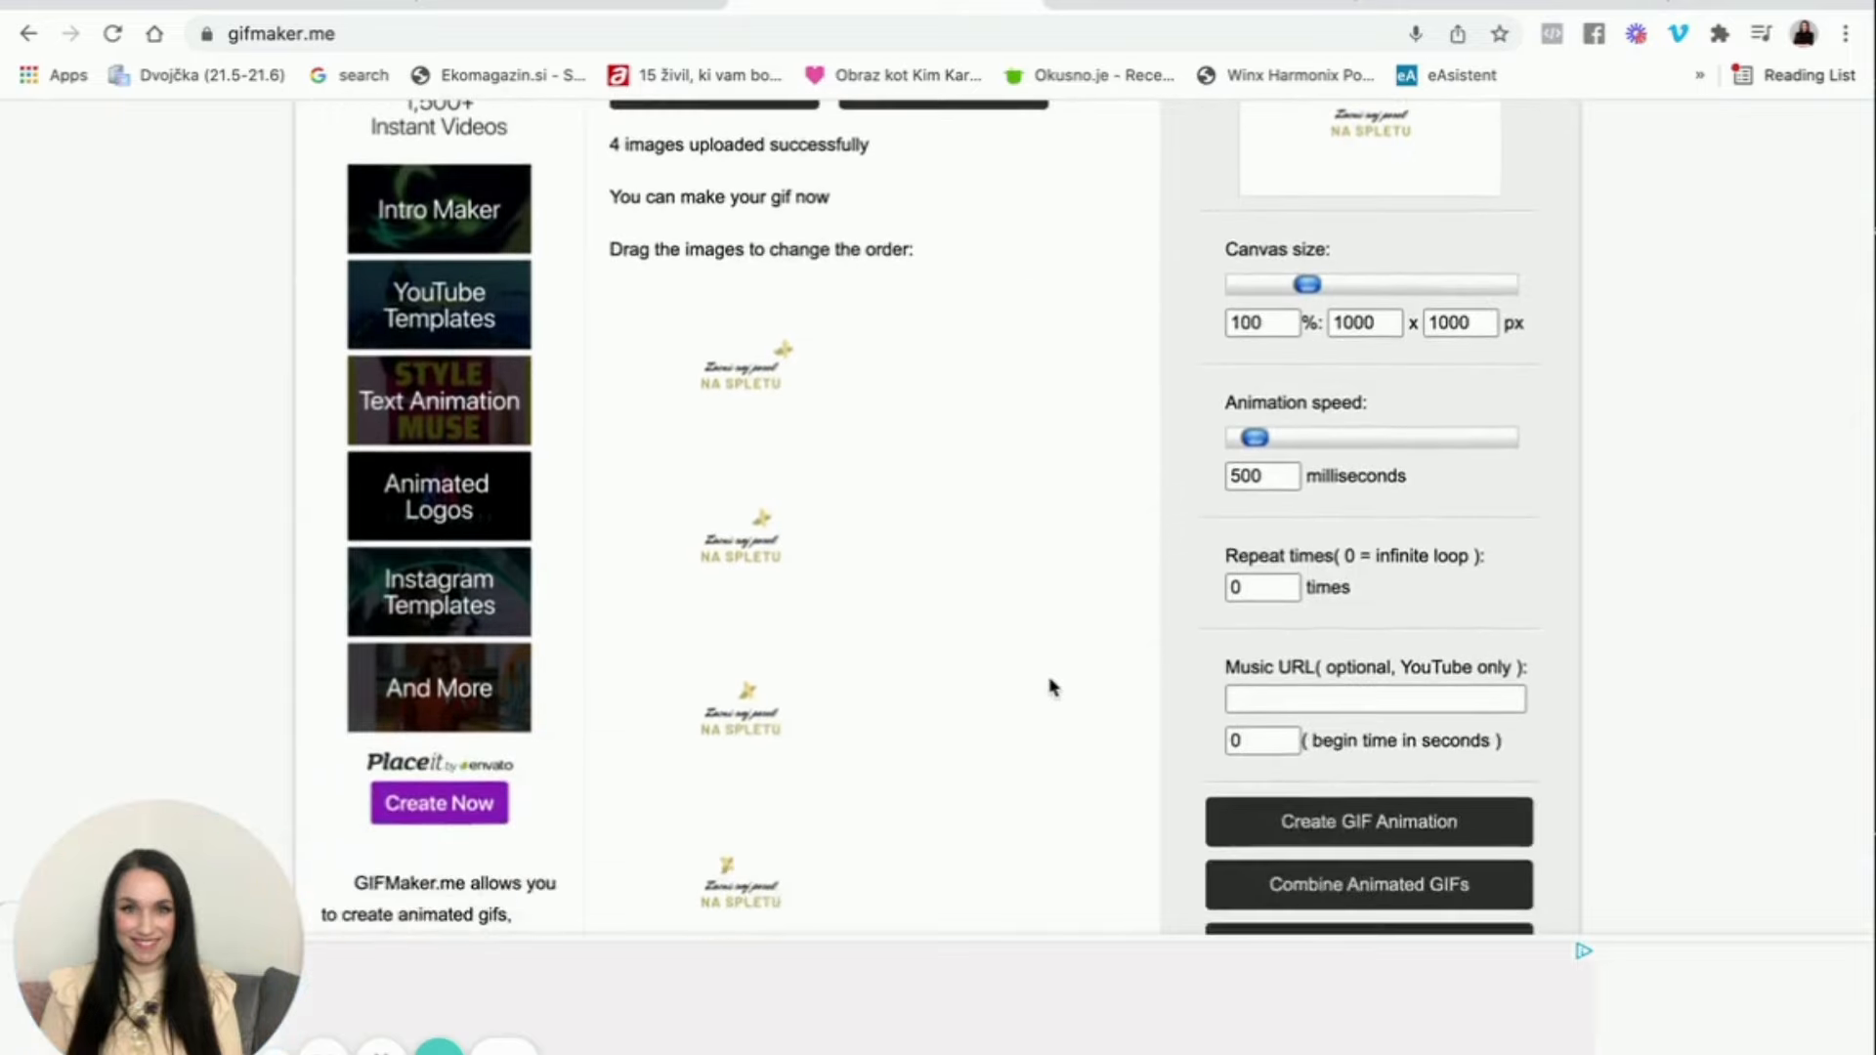
scroll(1051, 683, up, 1)
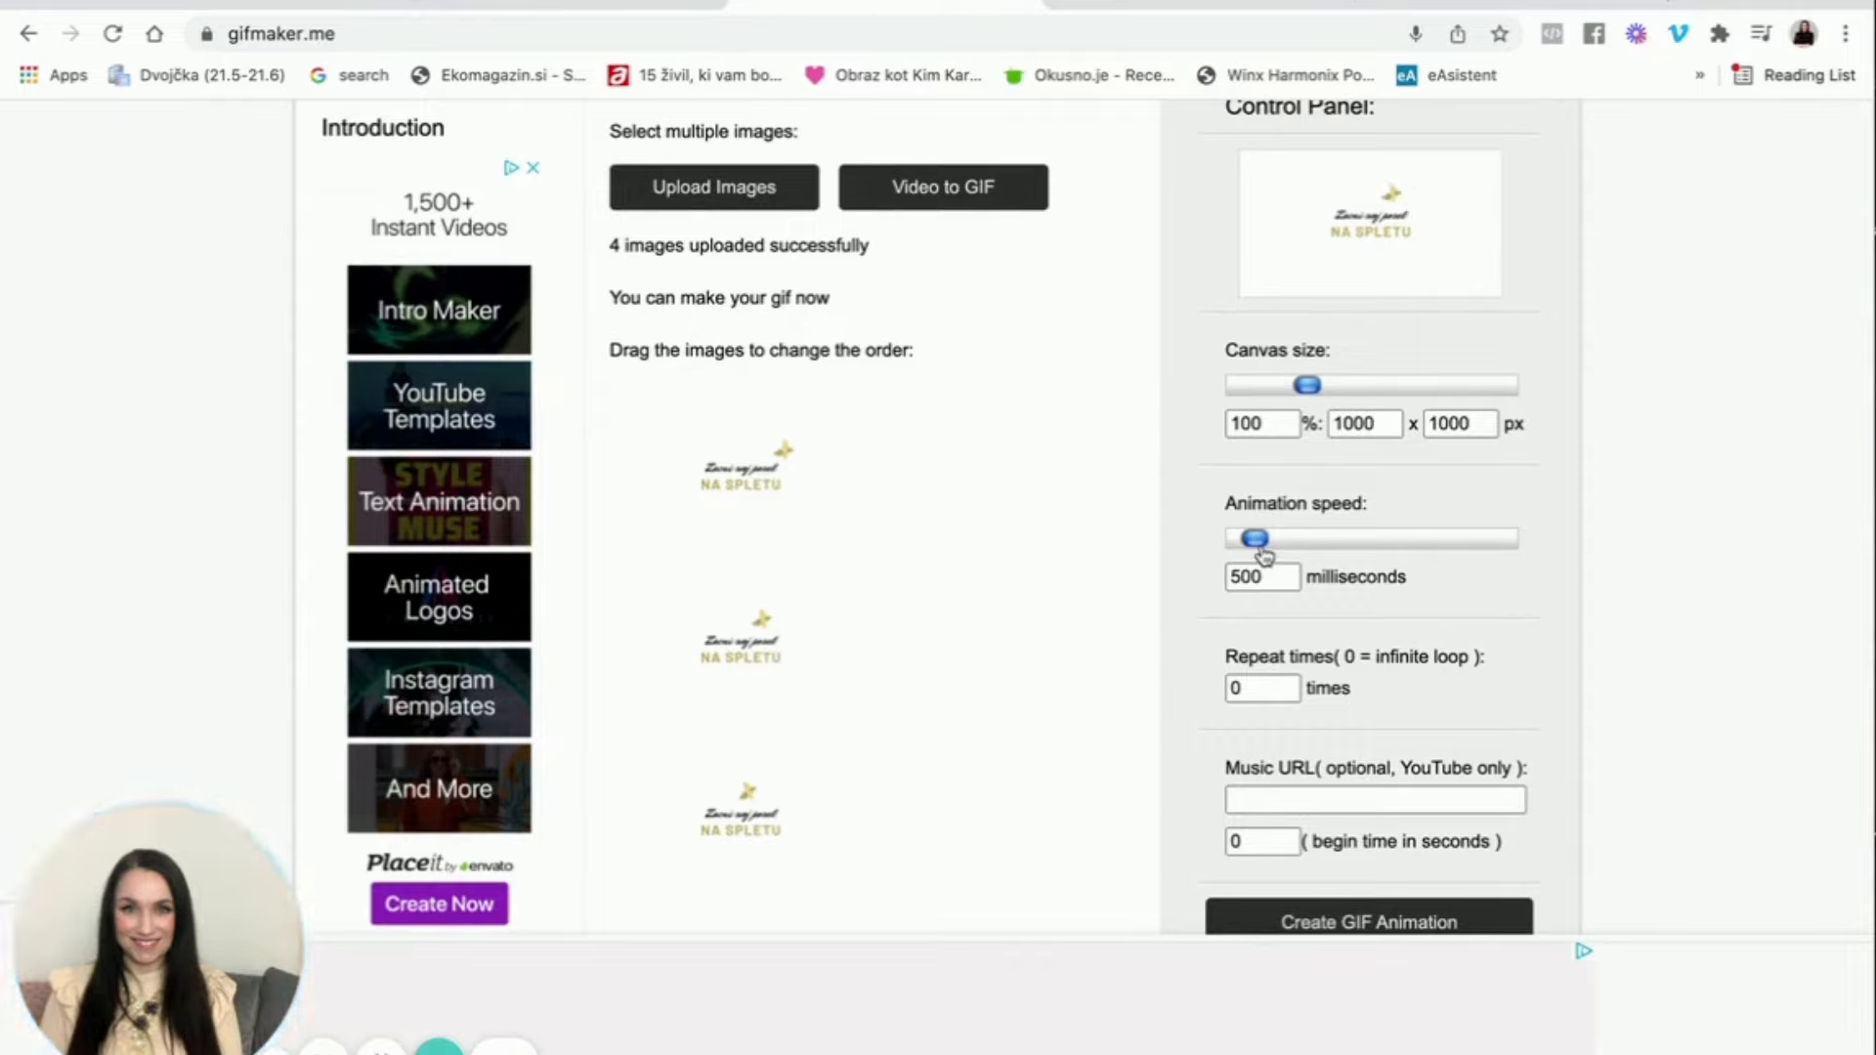
drag(1259, 544, 1360, 545)
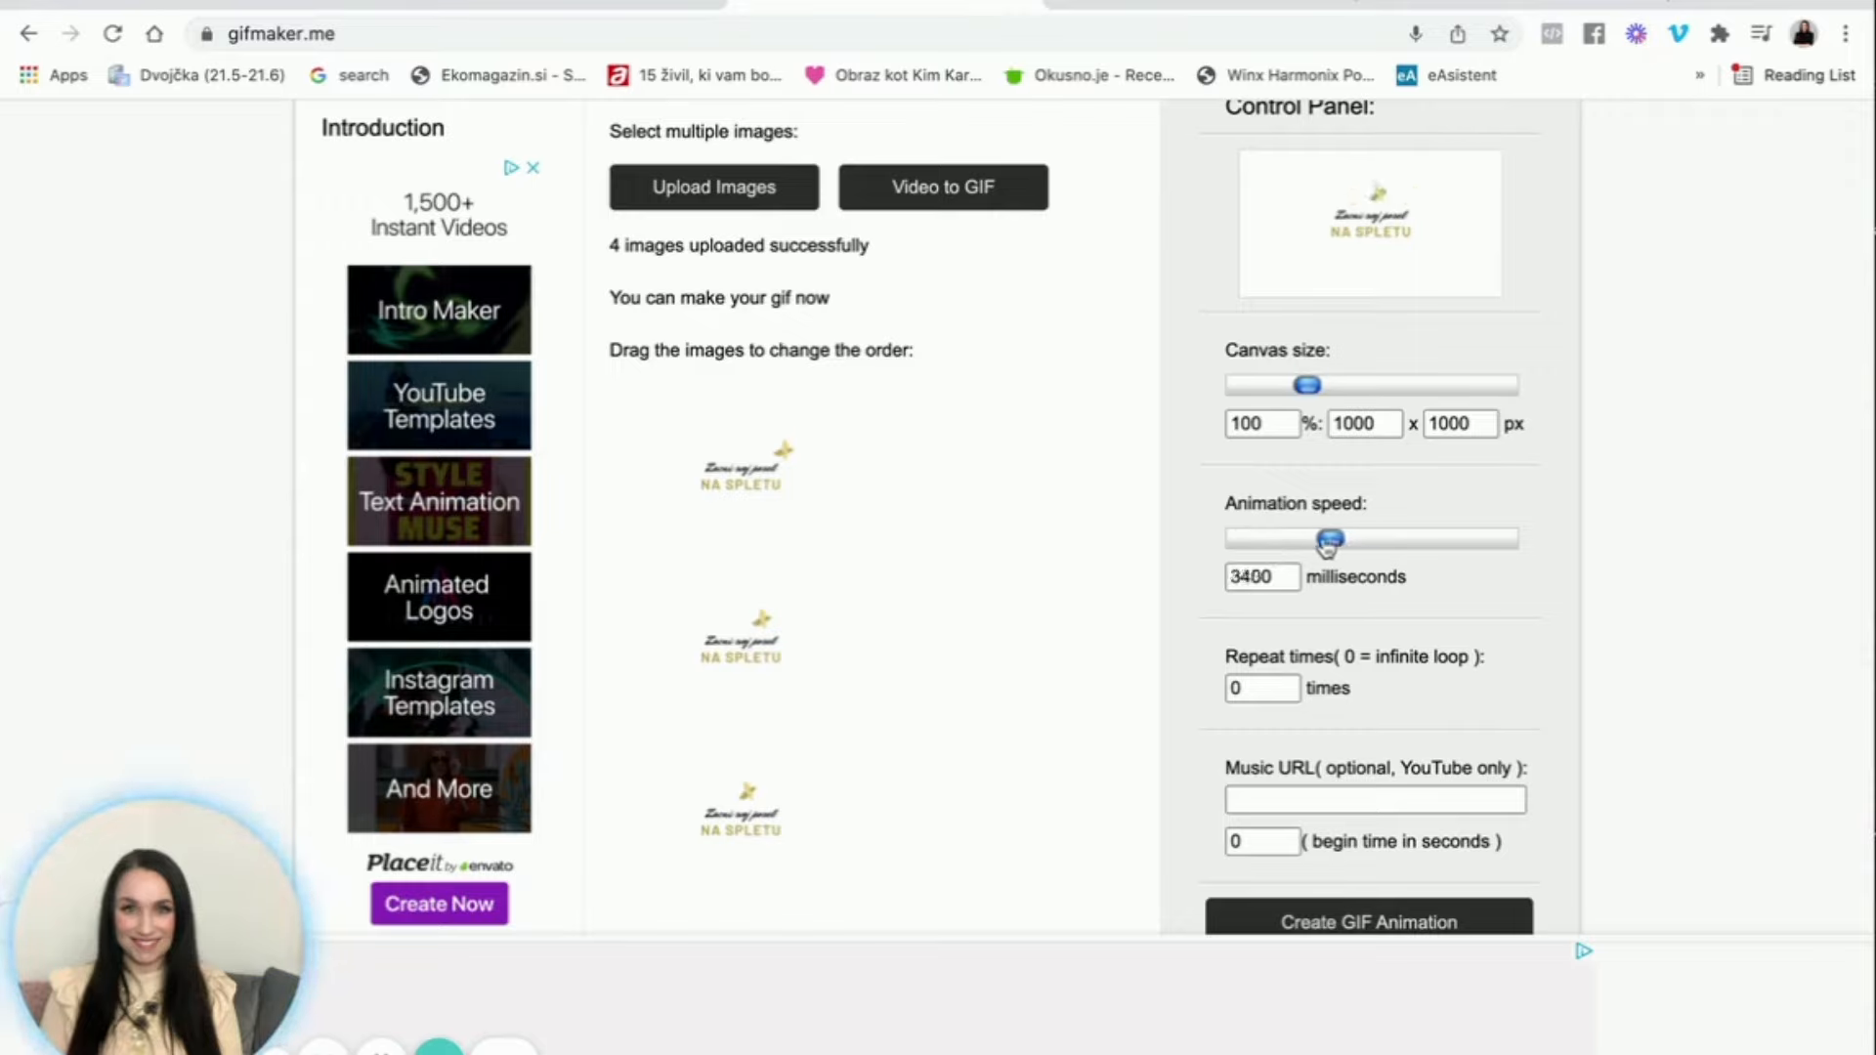
drag(1248, 543, 1270, 549)
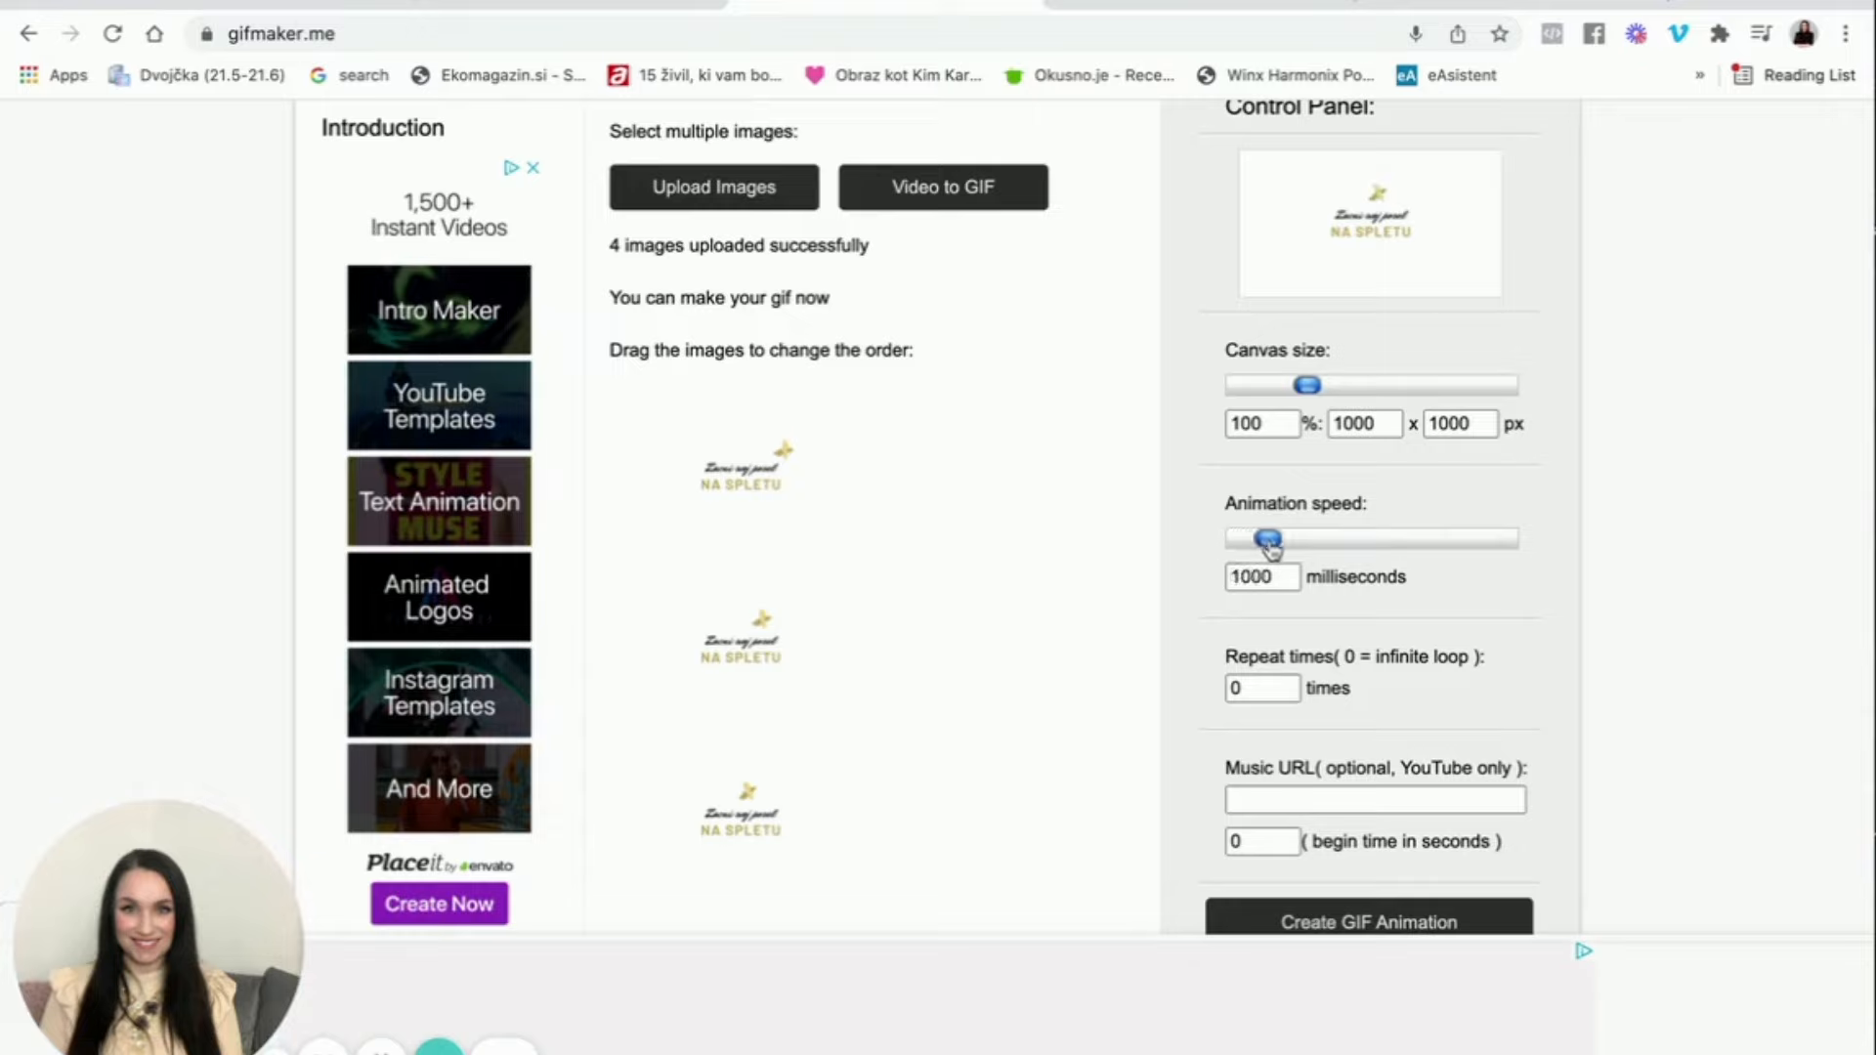
drag(1271, 549, 1265, 550)
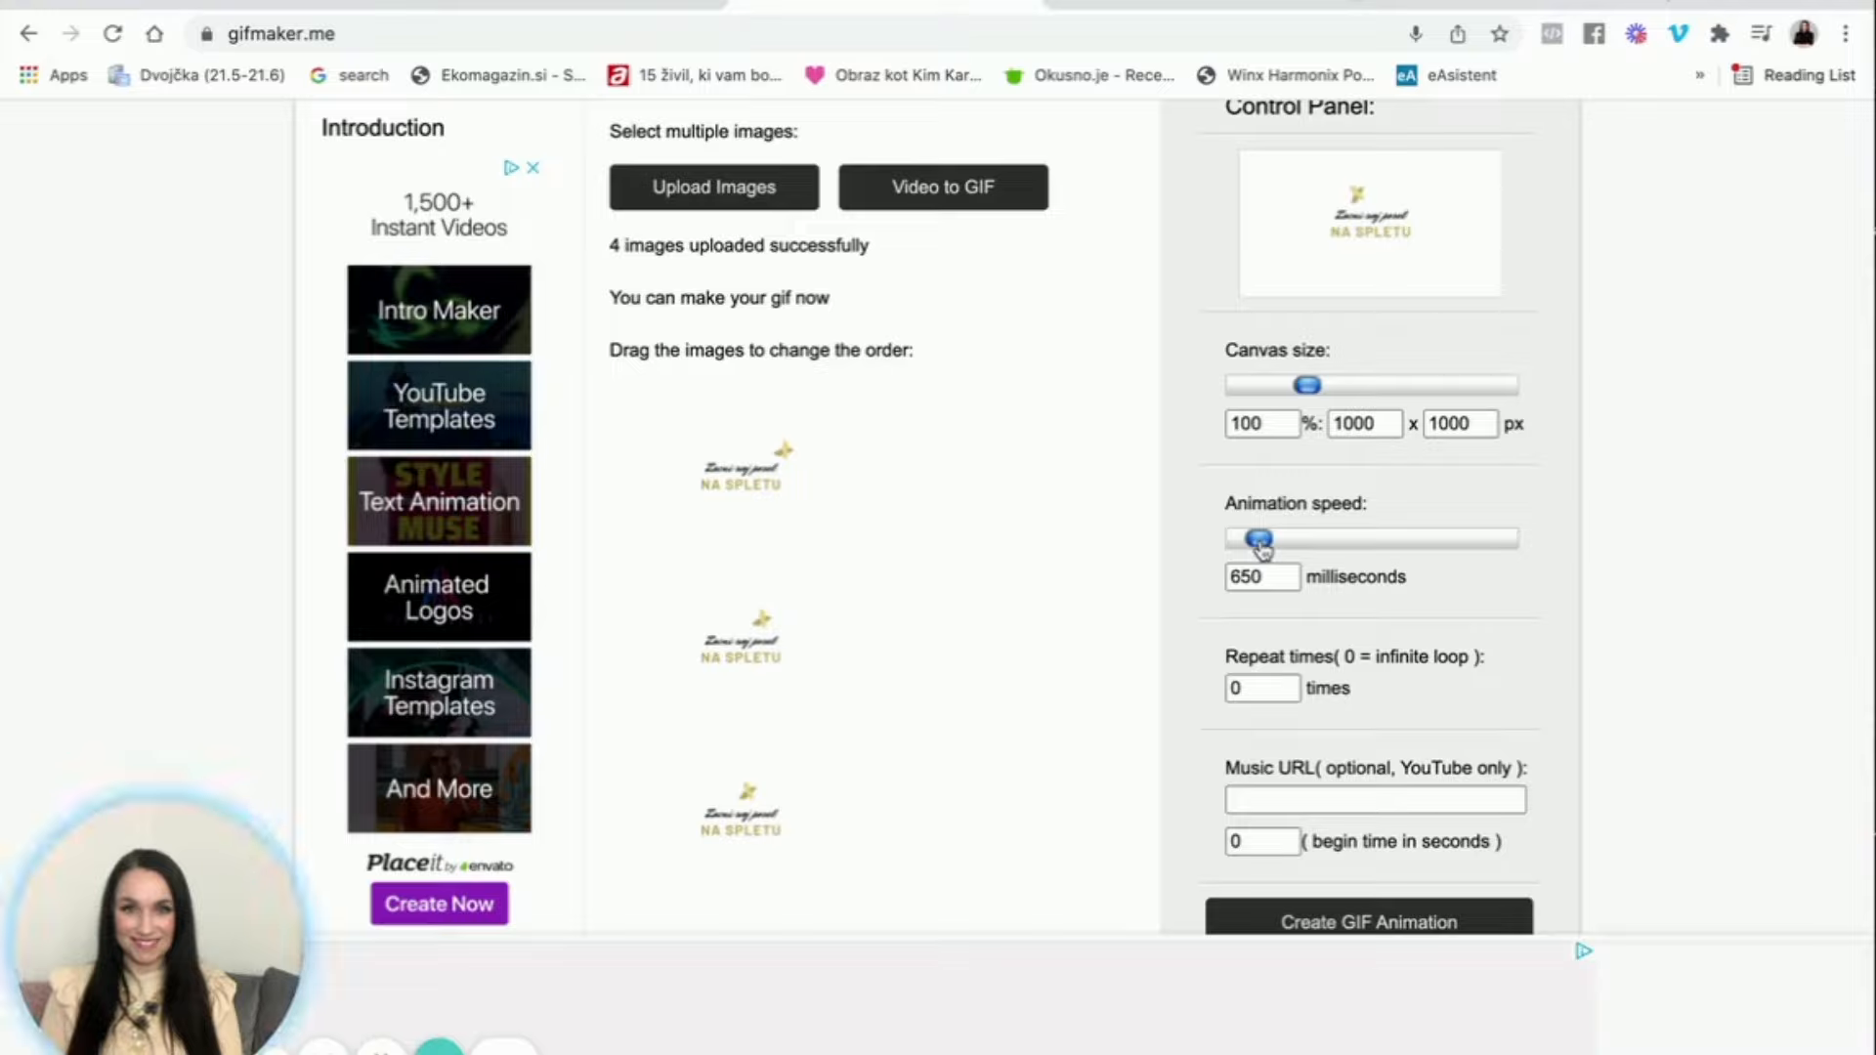
Step: Create the GIF animation from the uploaded images and download it
scroll(971, 699, down, 10)
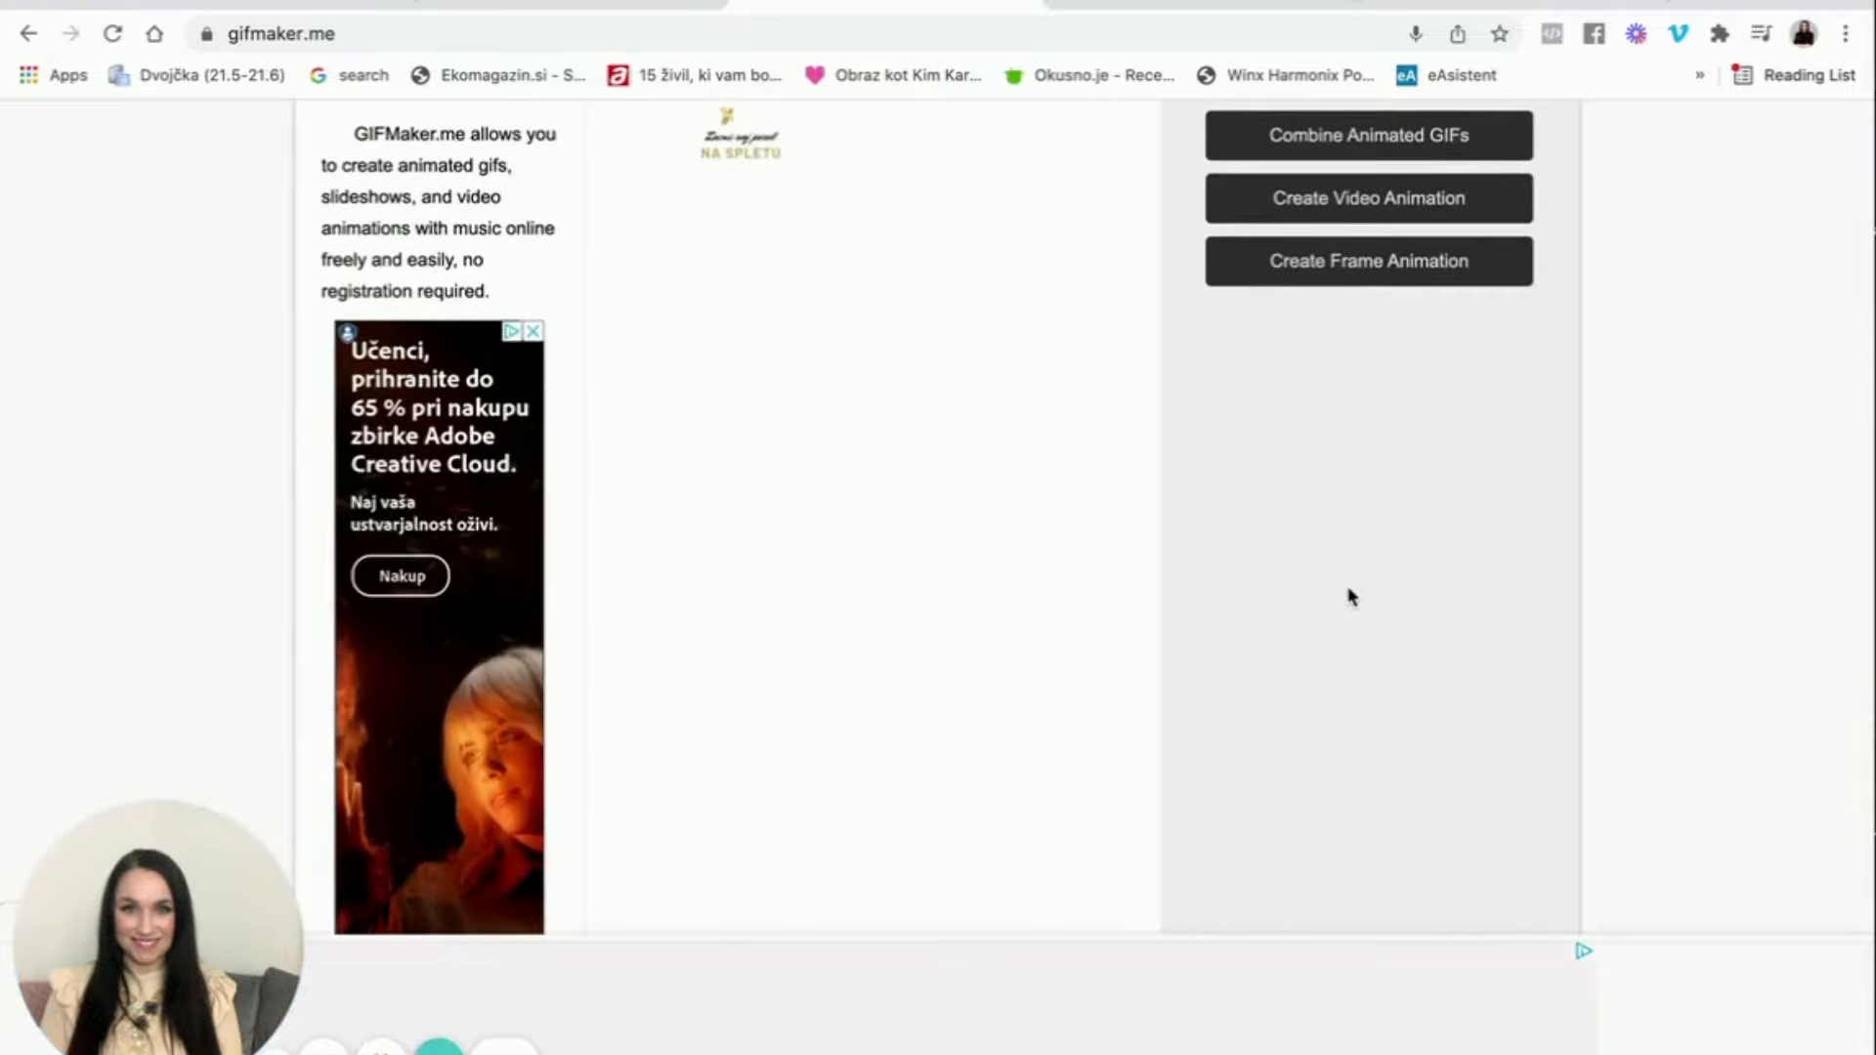
scroll(1004, 486, up, 5)
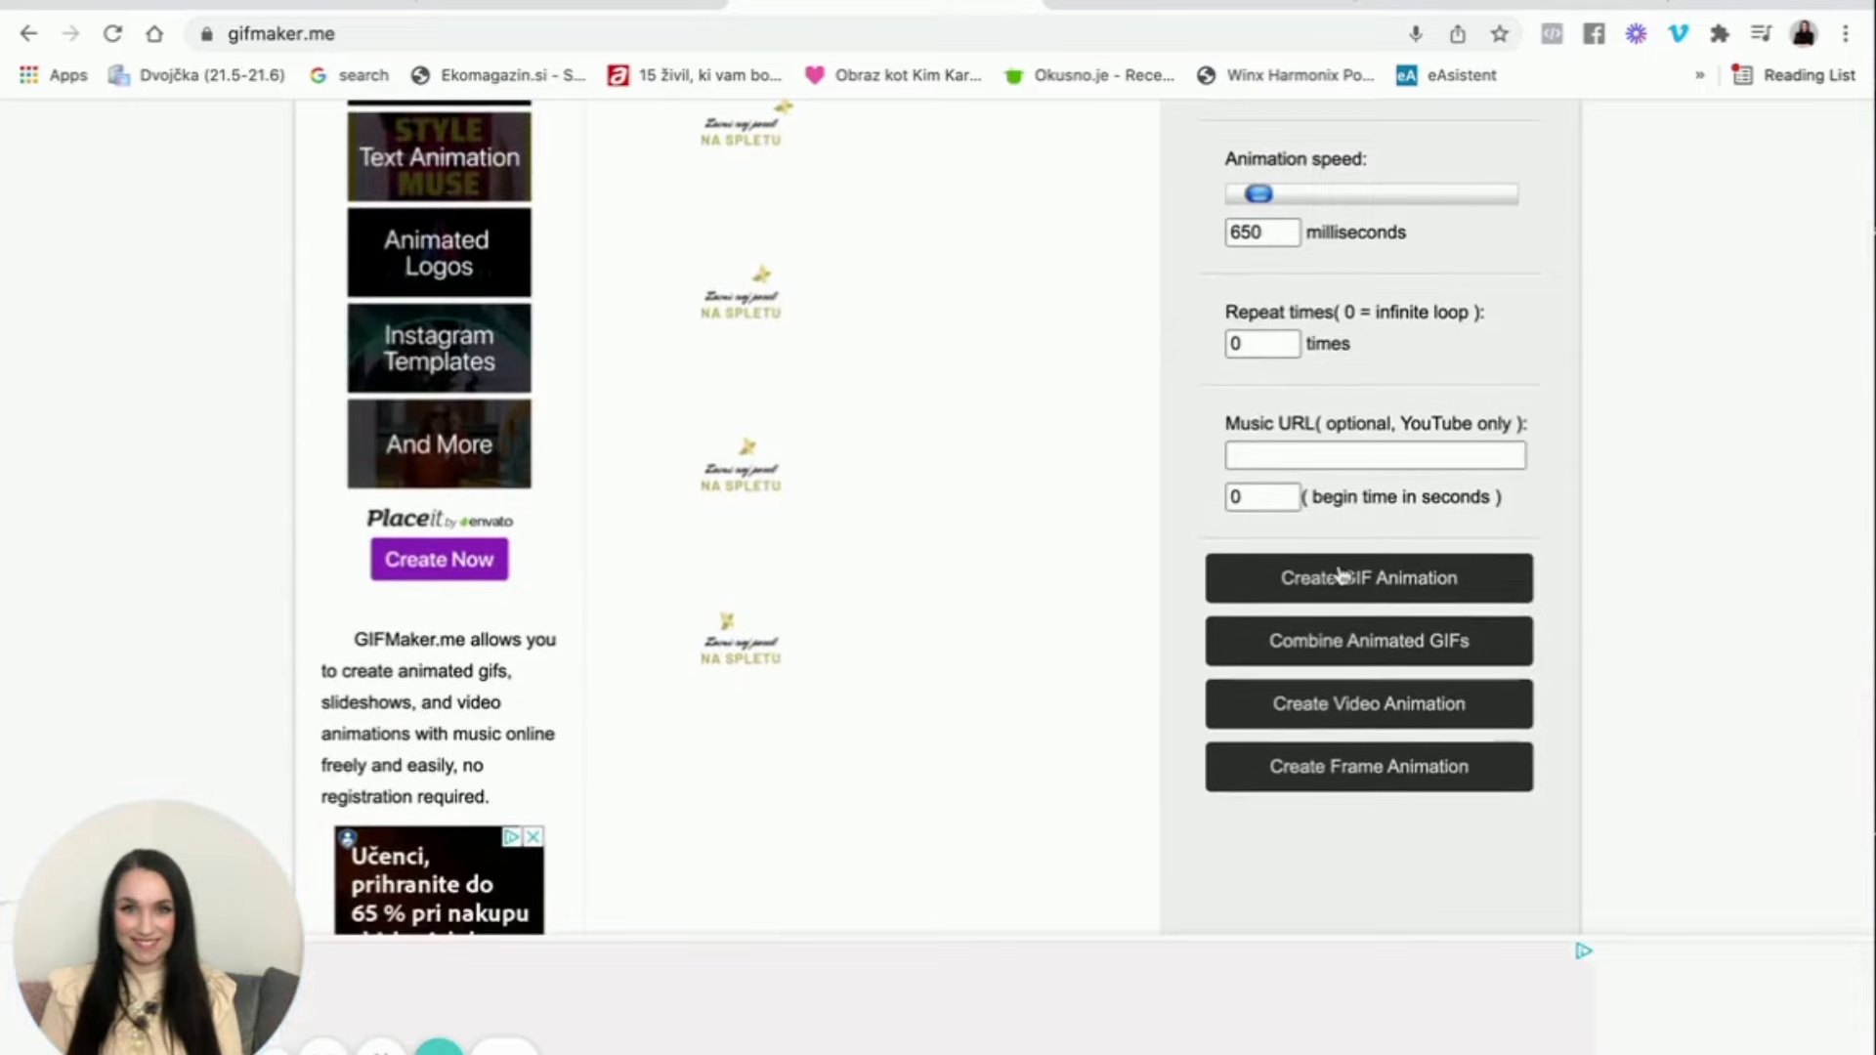
click(1343, 577)
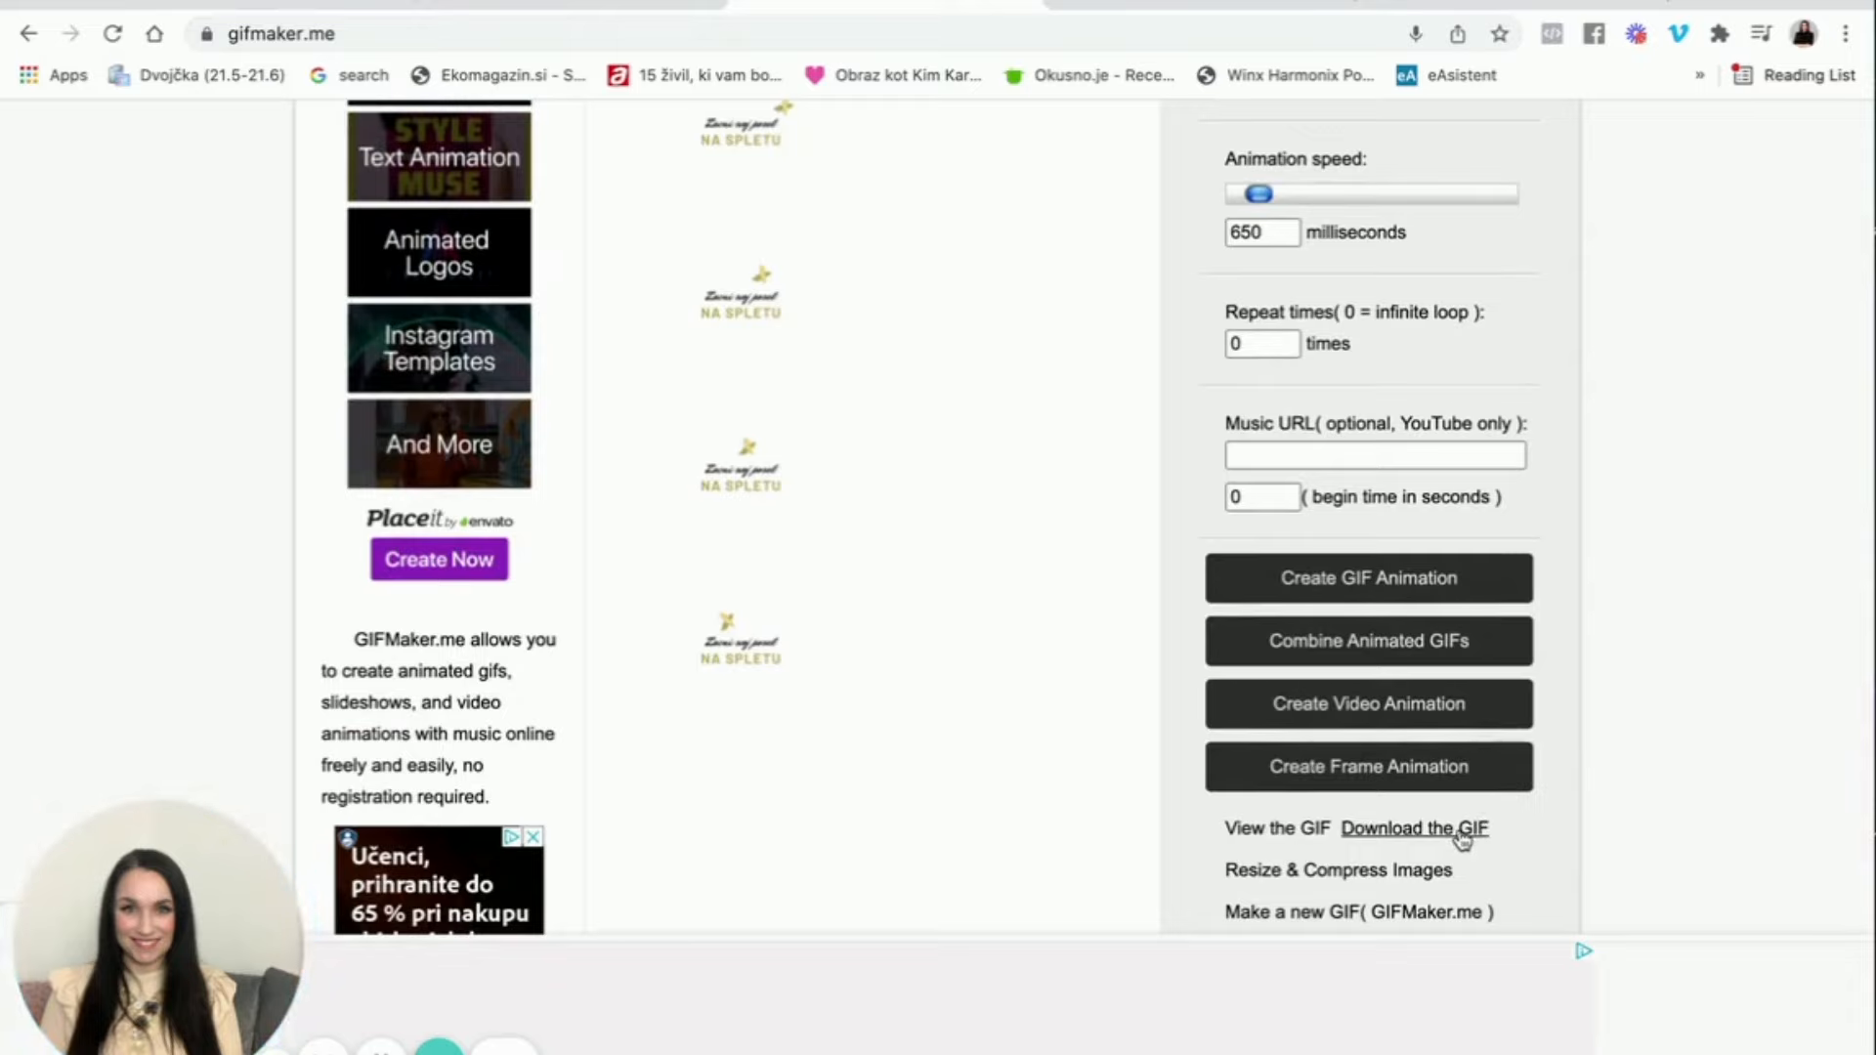
click(1463, 833)
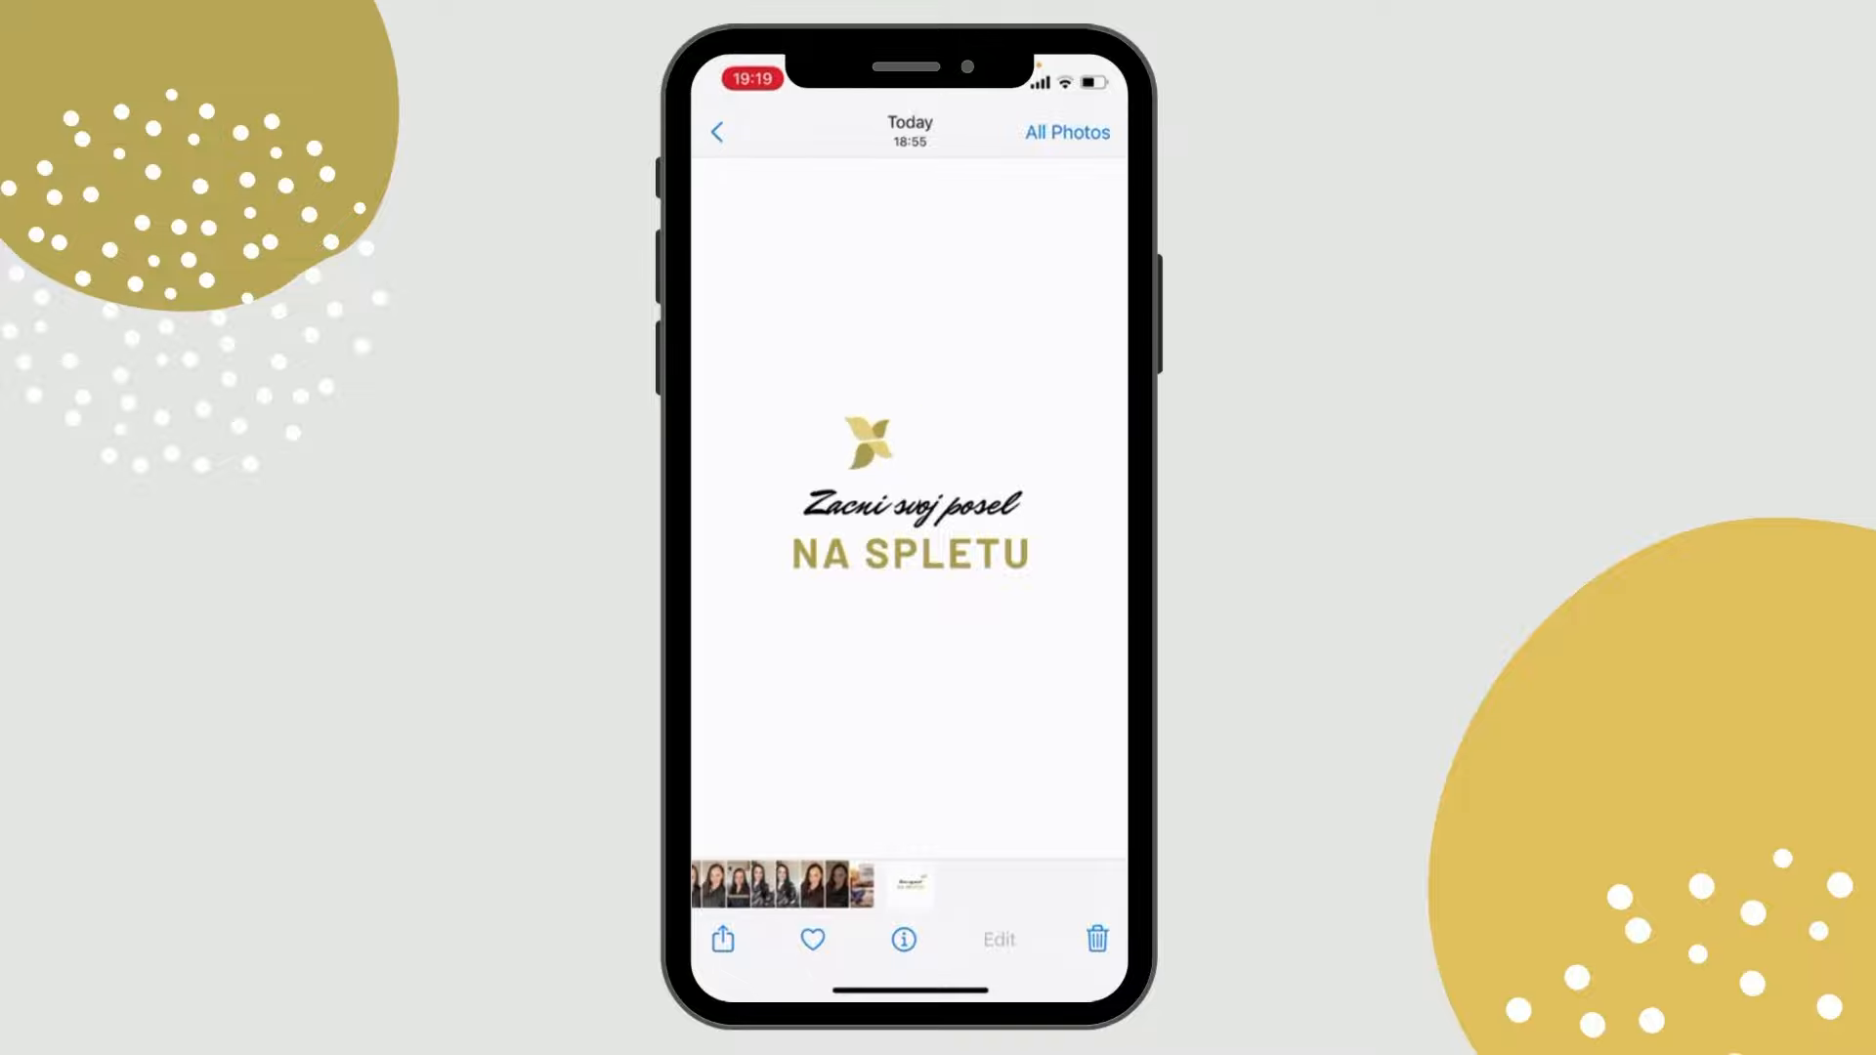
Step: Copy the animated "Zacni svoj posel NA SPLETU" GIF from the phone's photo library and return to the home screen
click(723, 939)
click(777, 911)
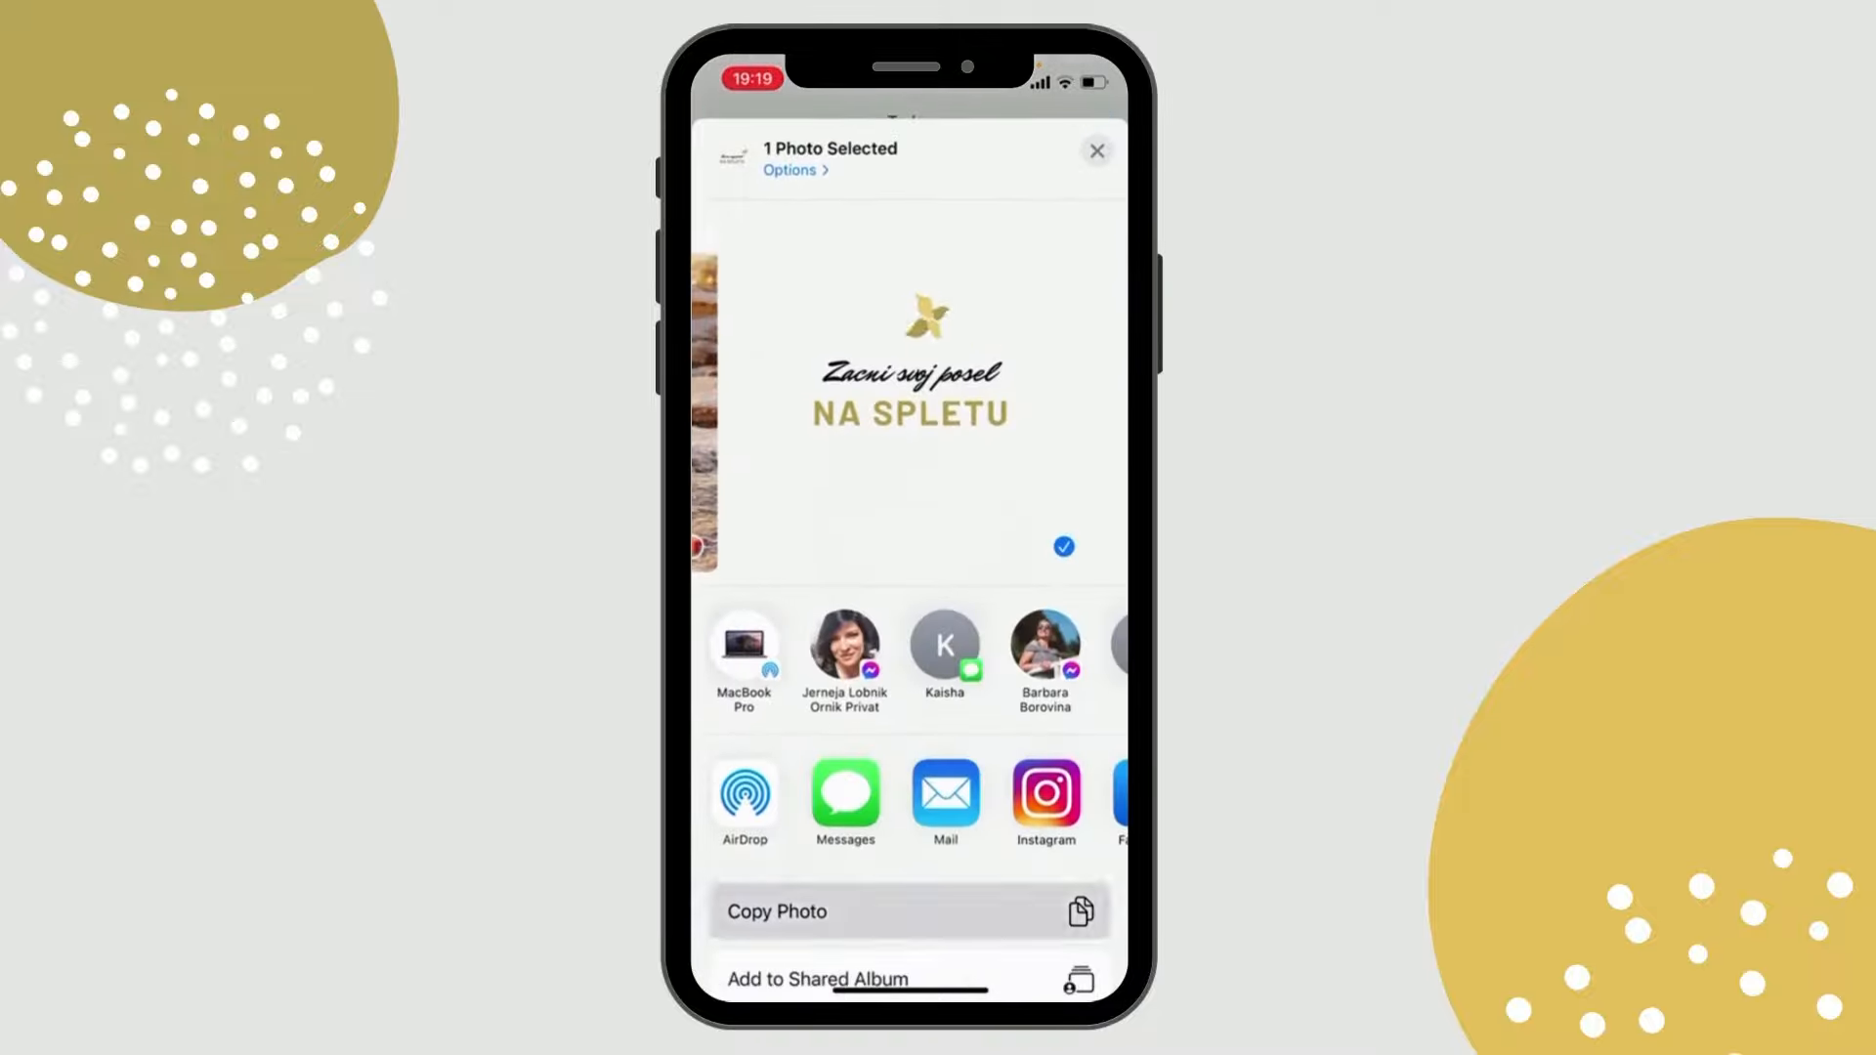
drag(909, 990, 910, 684)
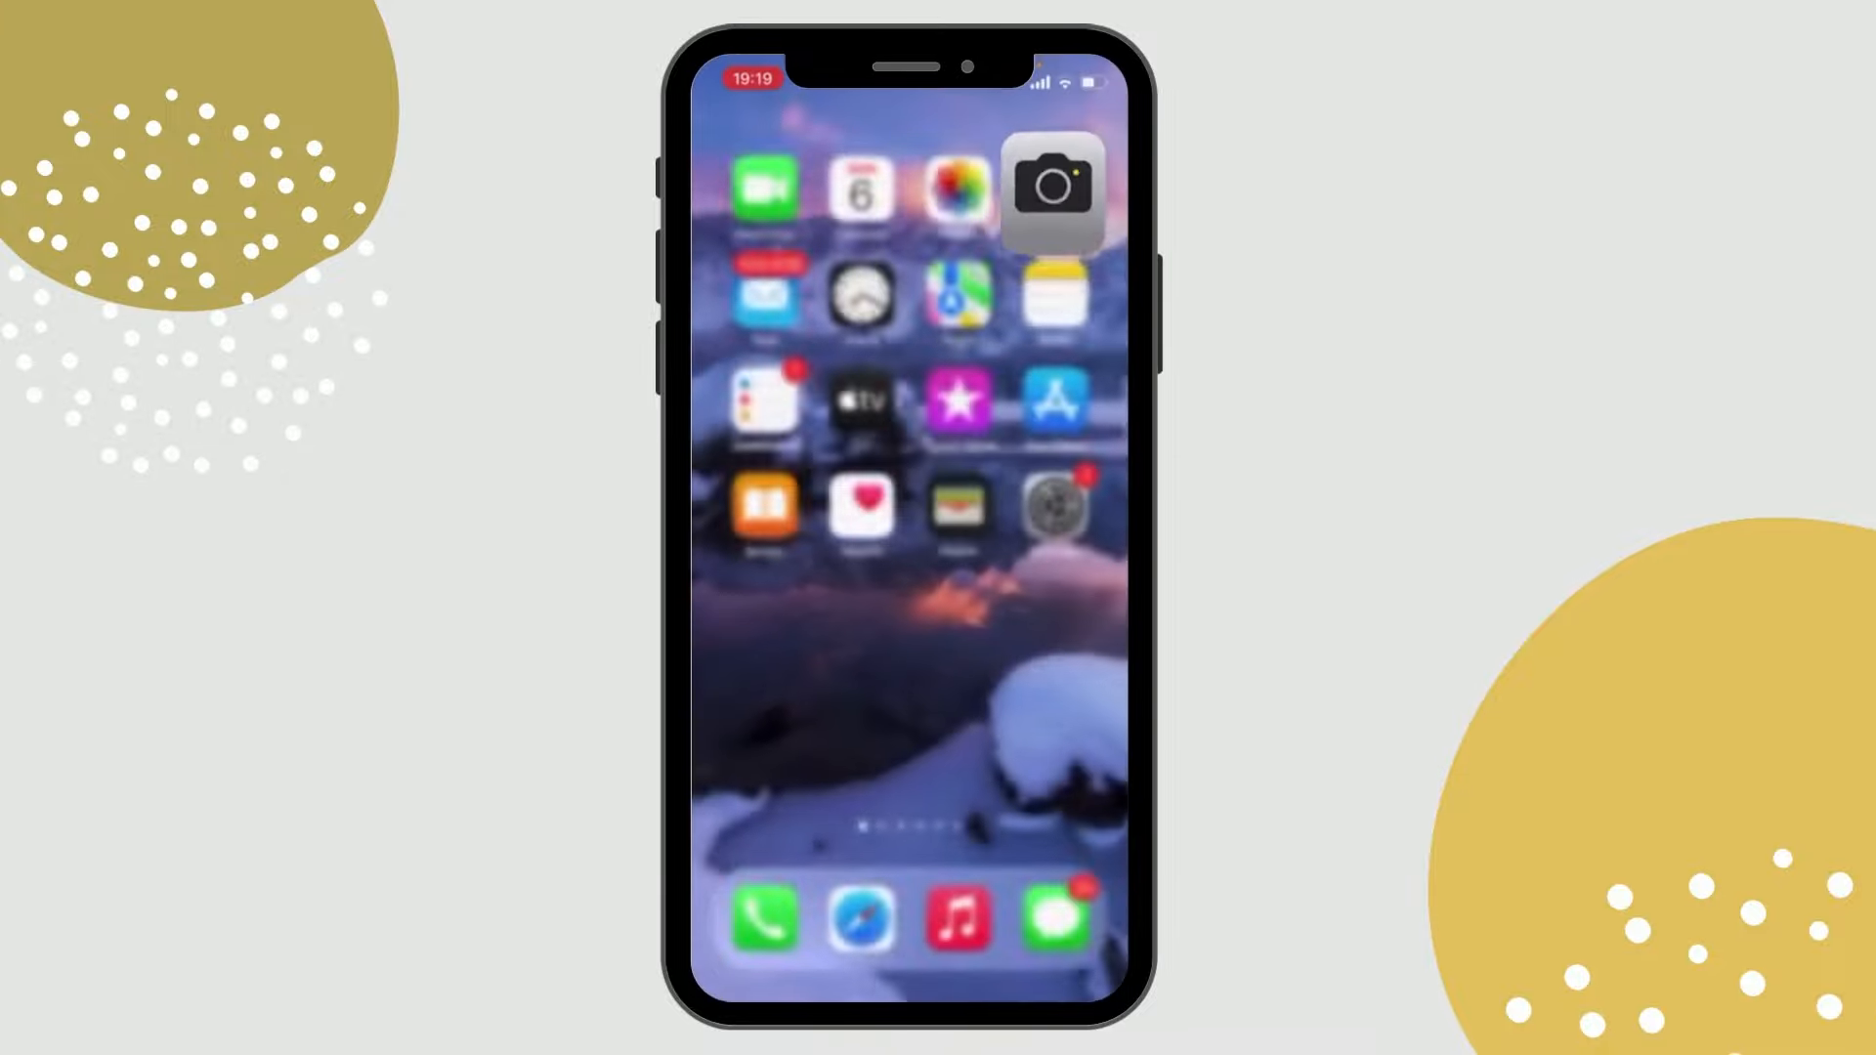
Step: Switch to Instagram and start a new story with the portrait selfie from the recent photos
drag(1075, 488, 743, 488)
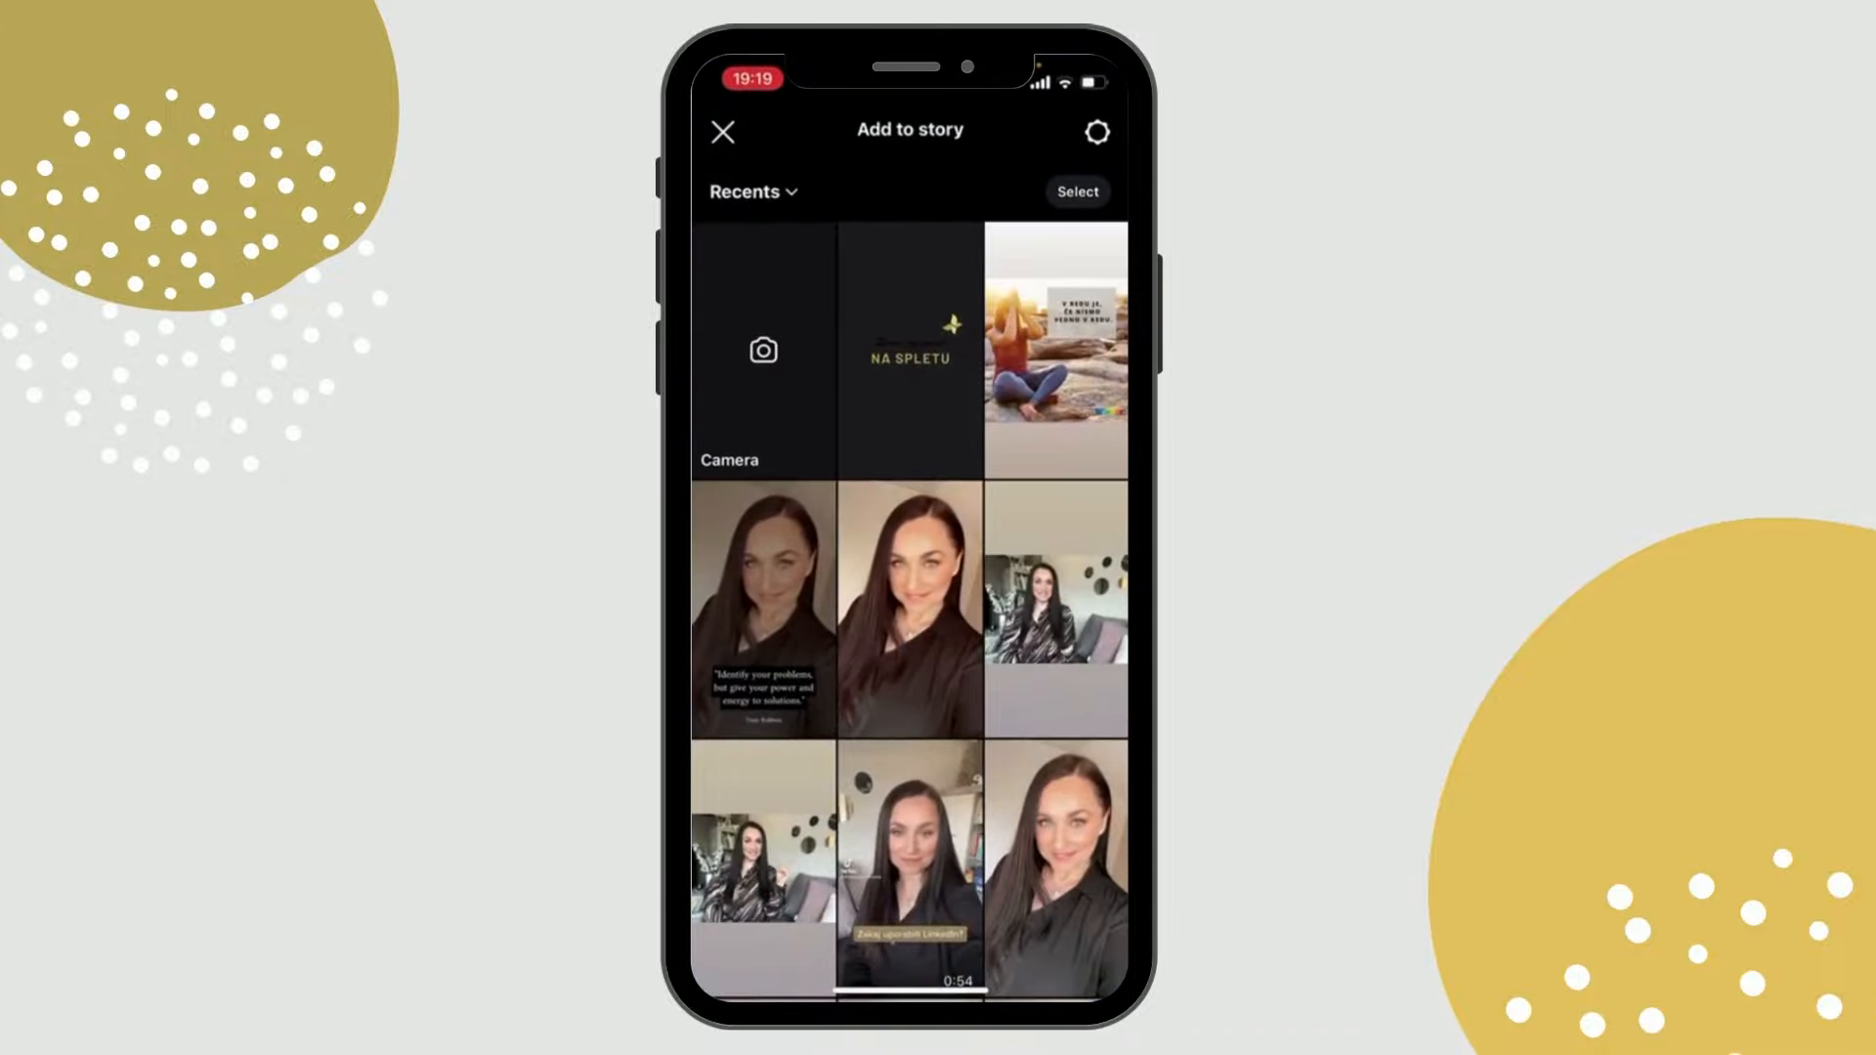
click(1055, 867)
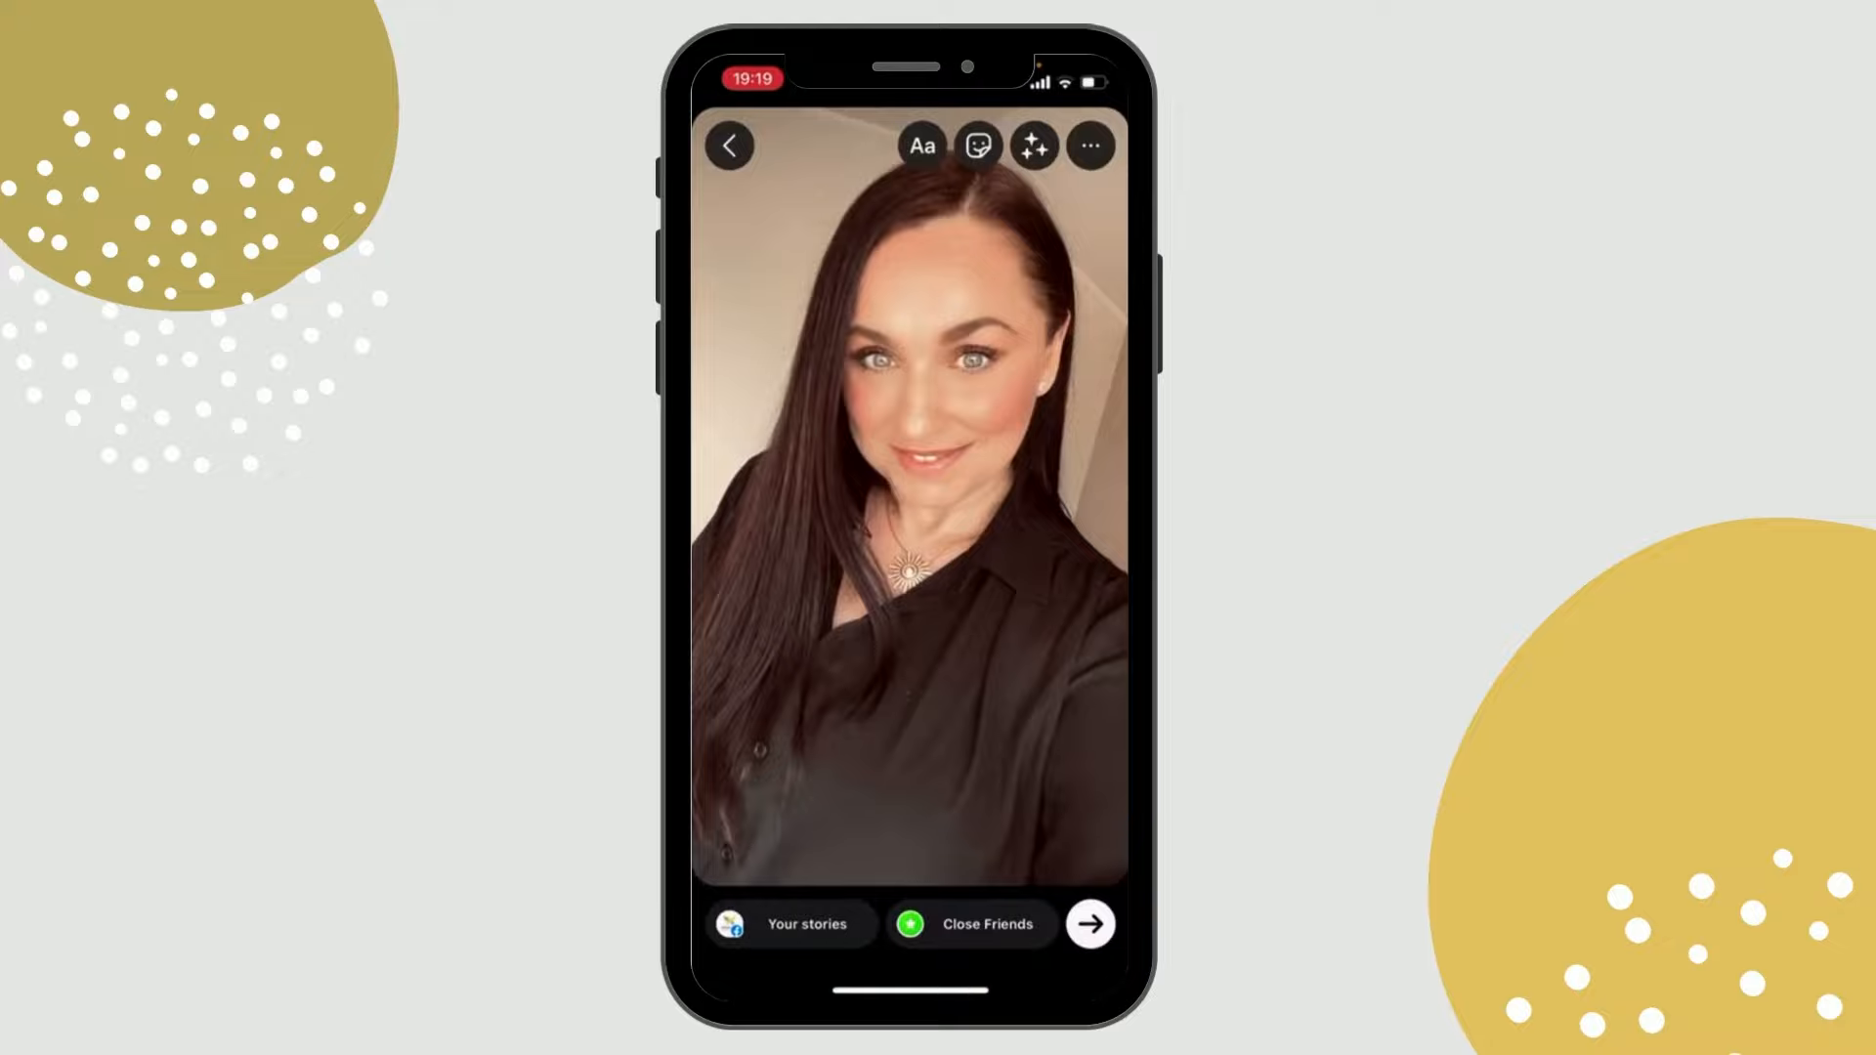
Step: Paste the copied GIF into a text element of the story and place it over the dark shirt in the photo
click(922, 146)
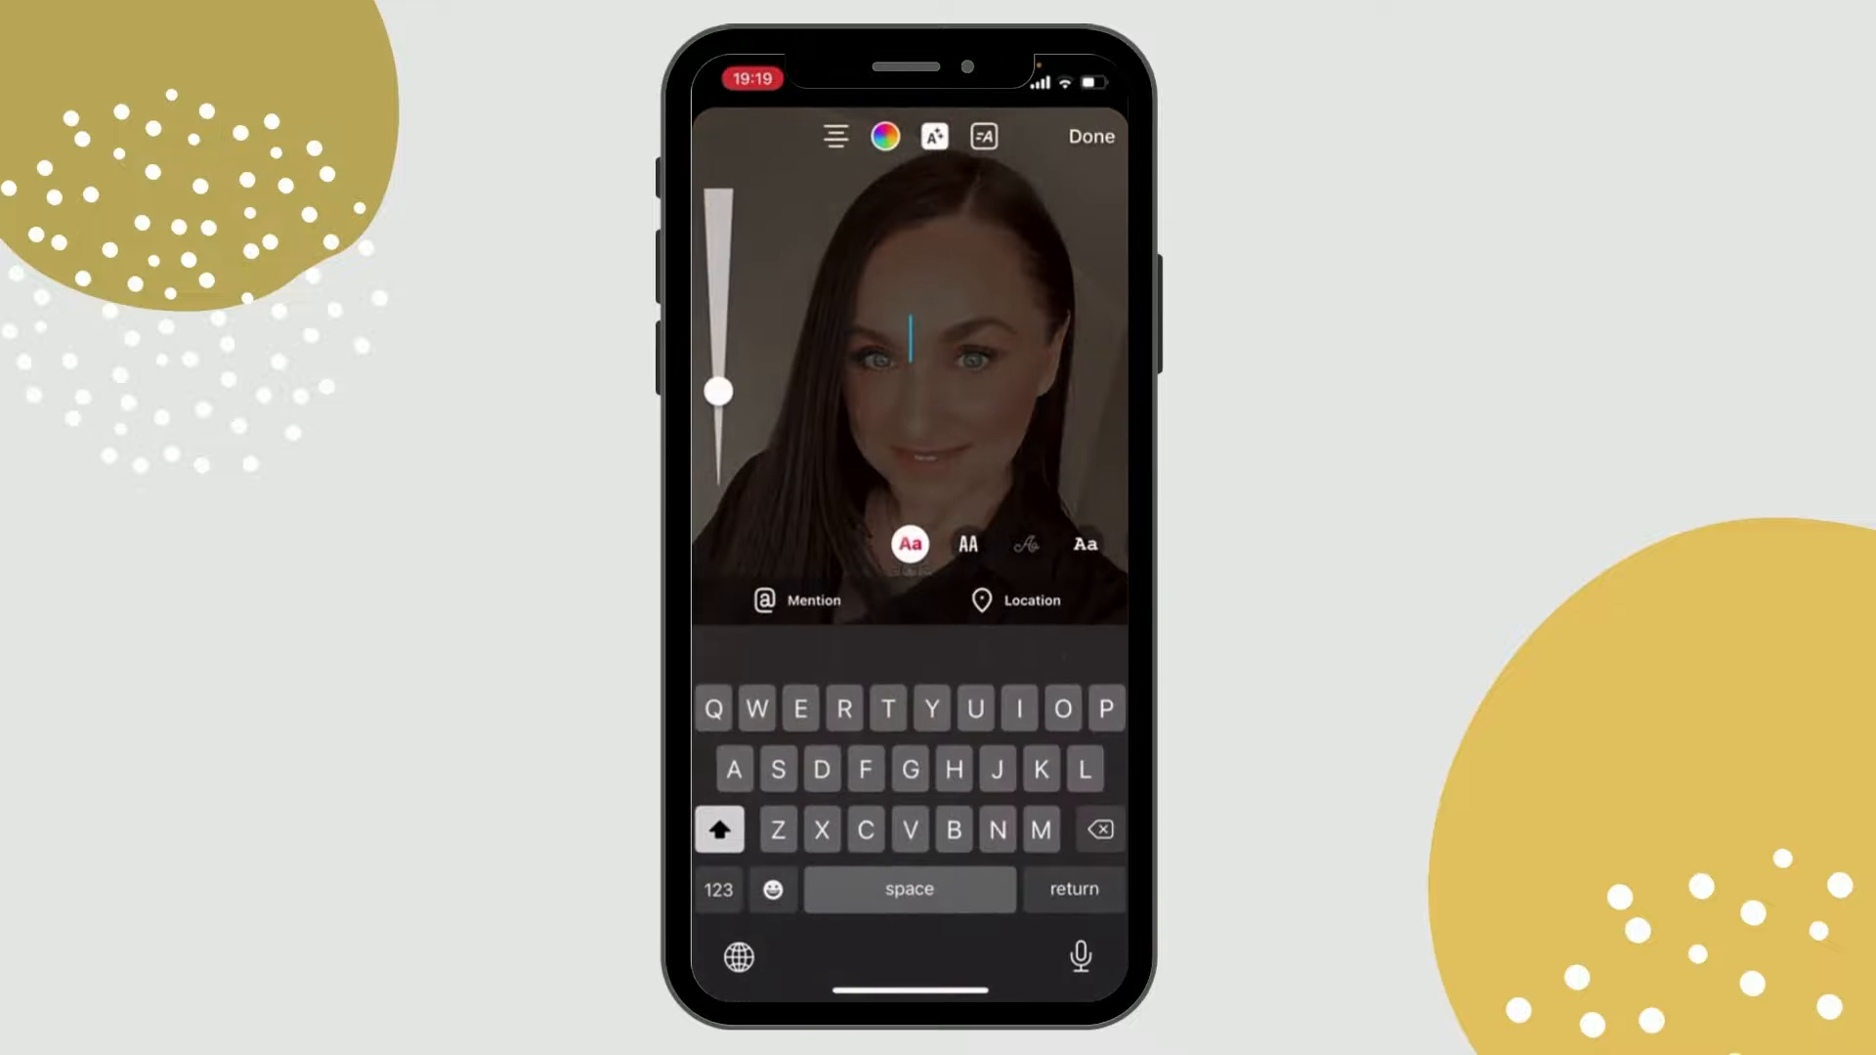
click(909, 337)
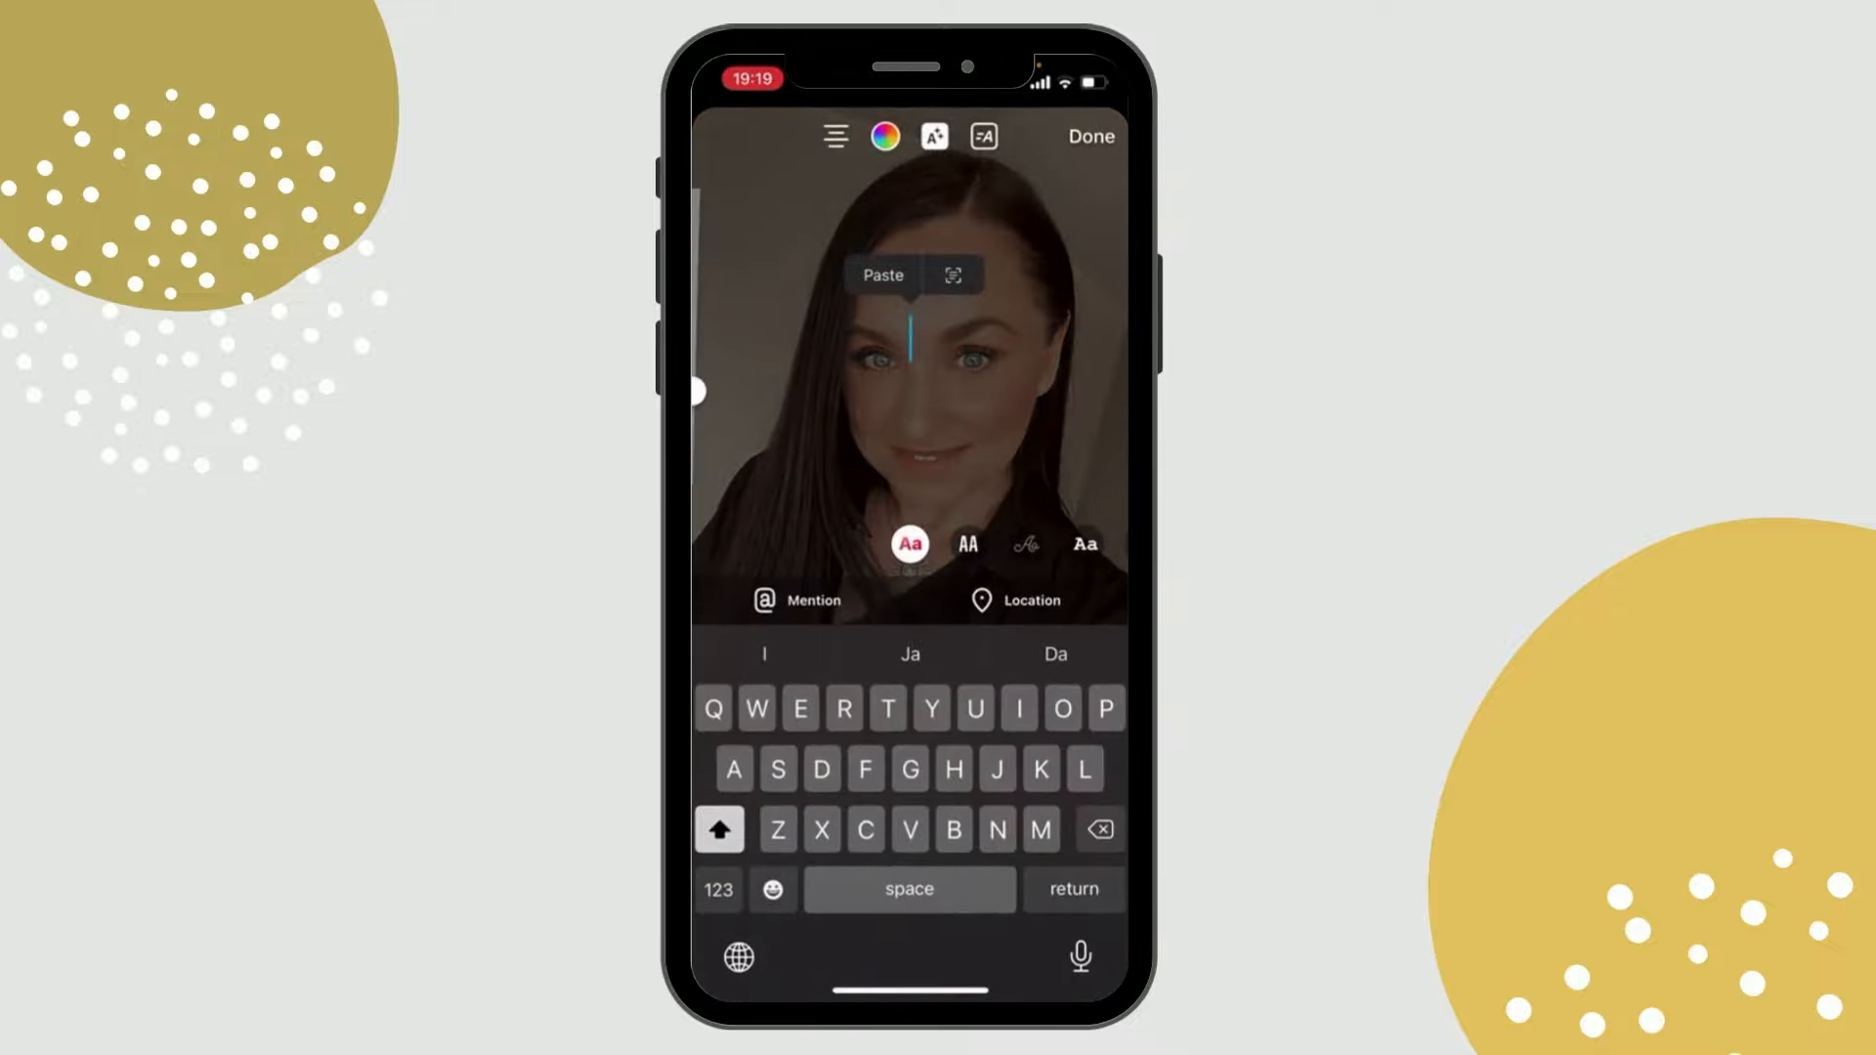
click(884, 275)
drag(909, 518, 904, 782)
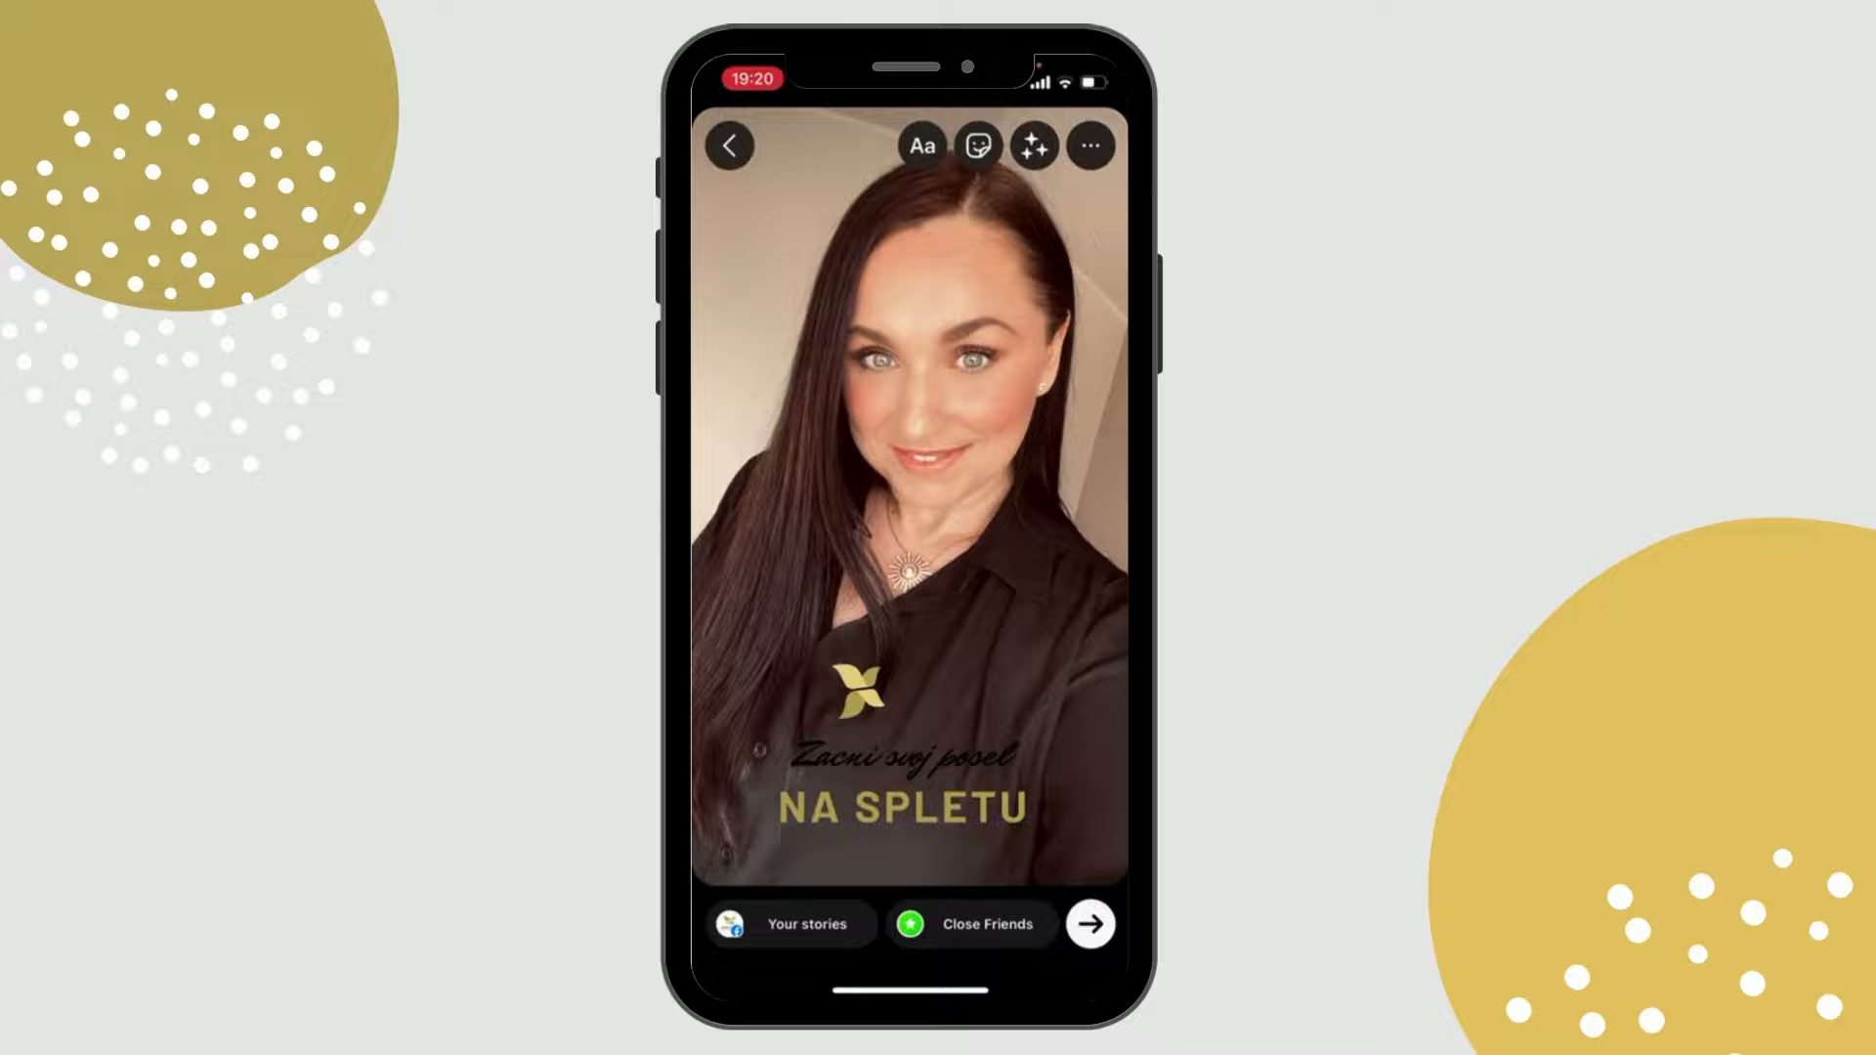